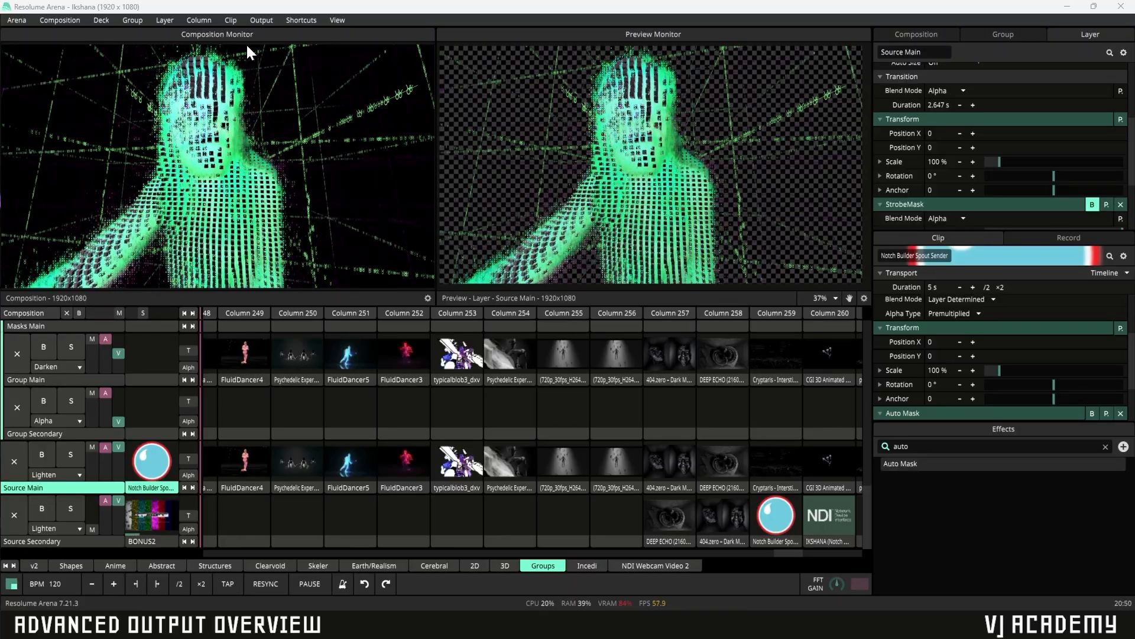
Open the advanced output settings and remove Screen 2 and Screen 3 from the screen list
click(265, 23)
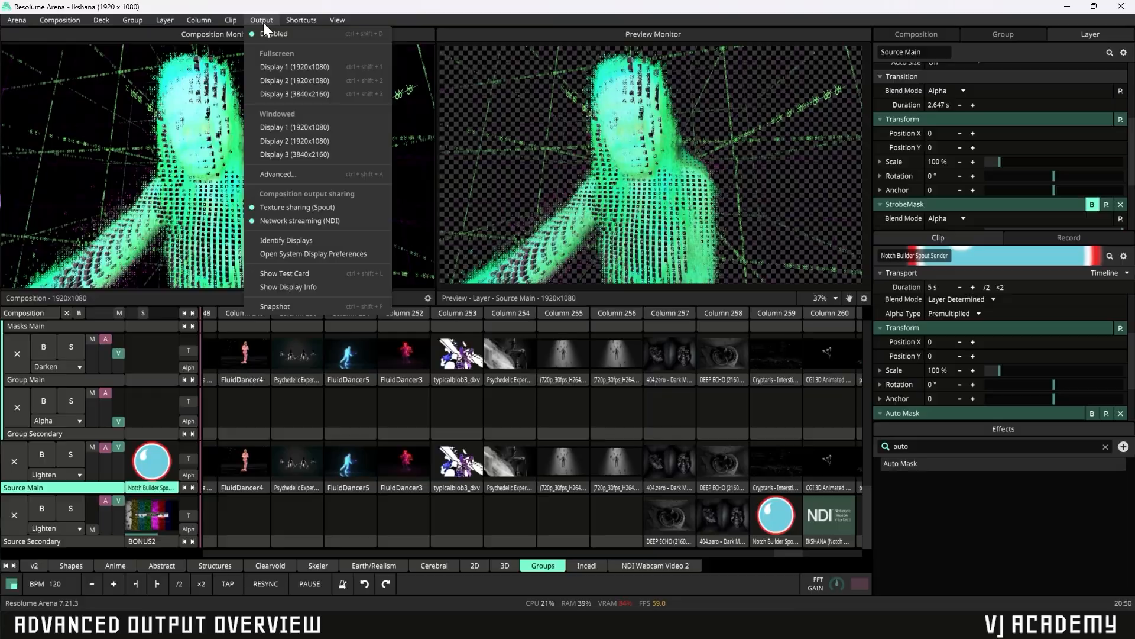
click(286, 175)
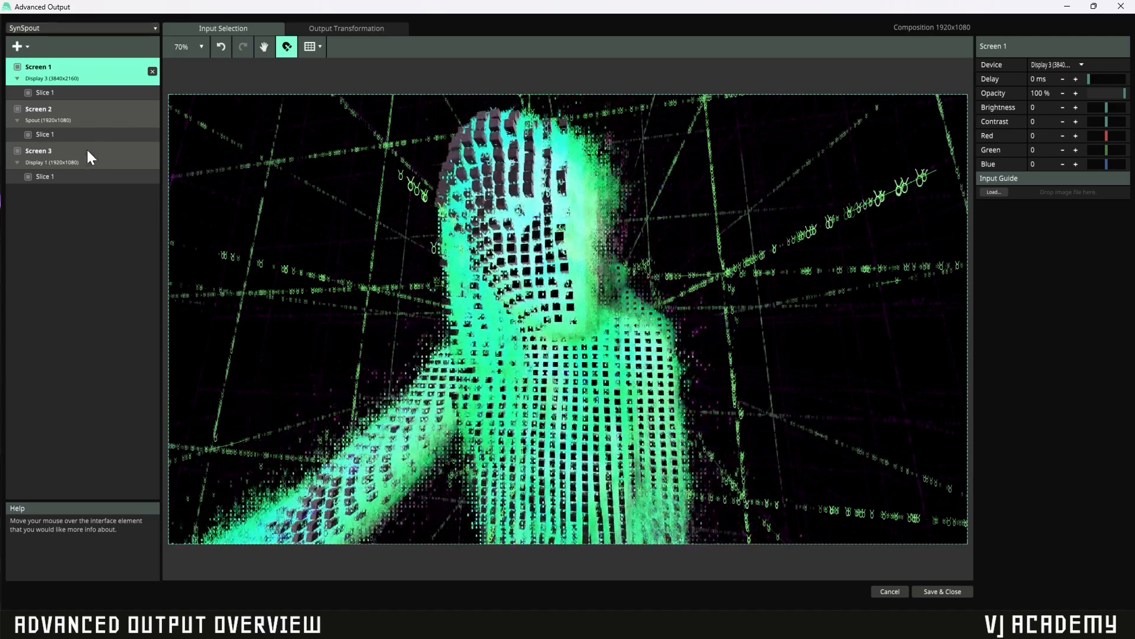
click(85, 115)
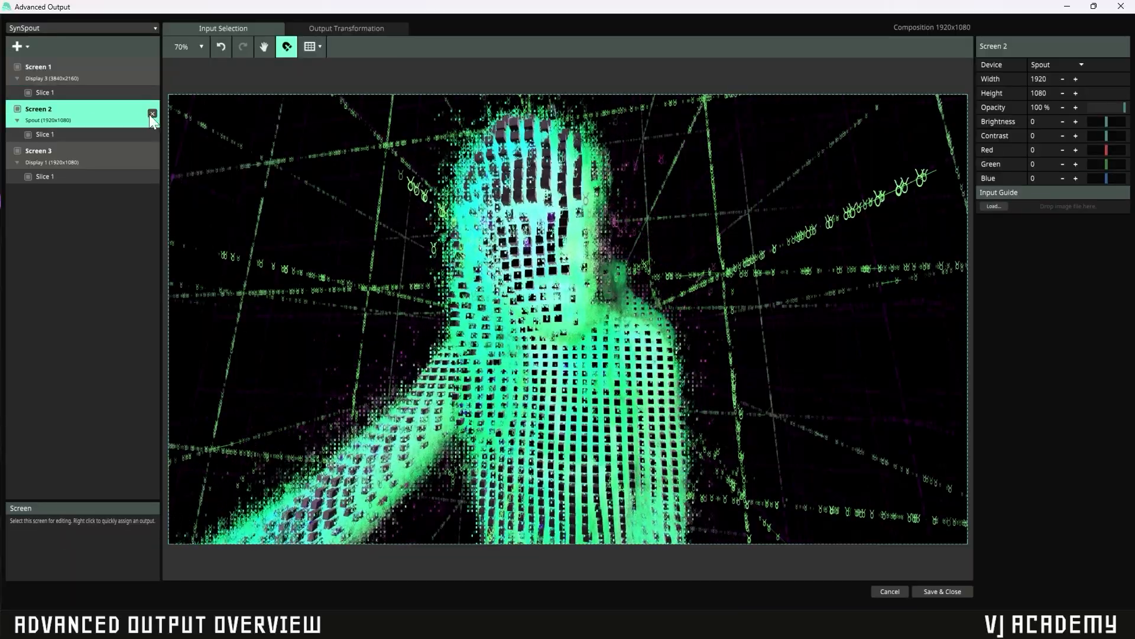
click(151, 113)
click(152, 114)
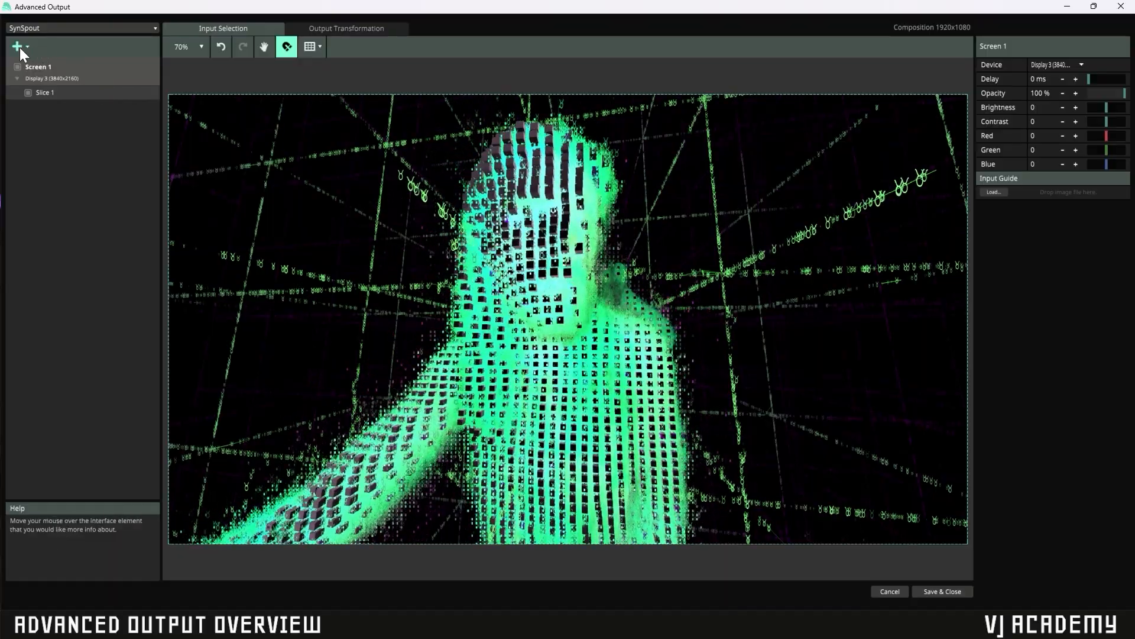
Add two new screens to the output setup below Screen 1
click(20, 48)
click(31, 63)
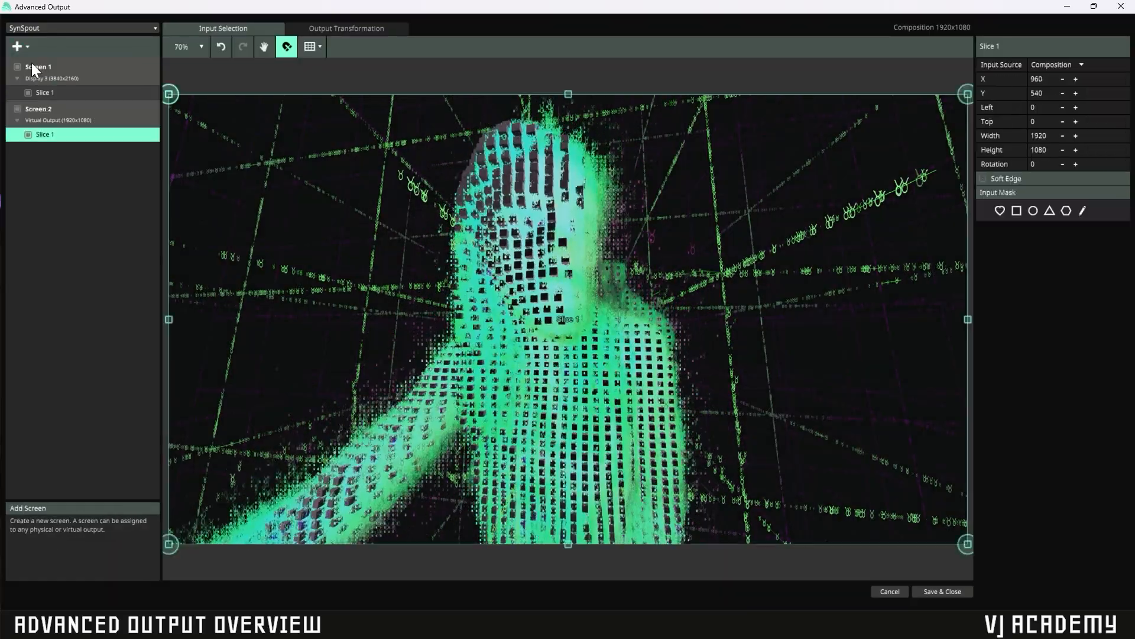
click(26, 49)
click(39, 64)
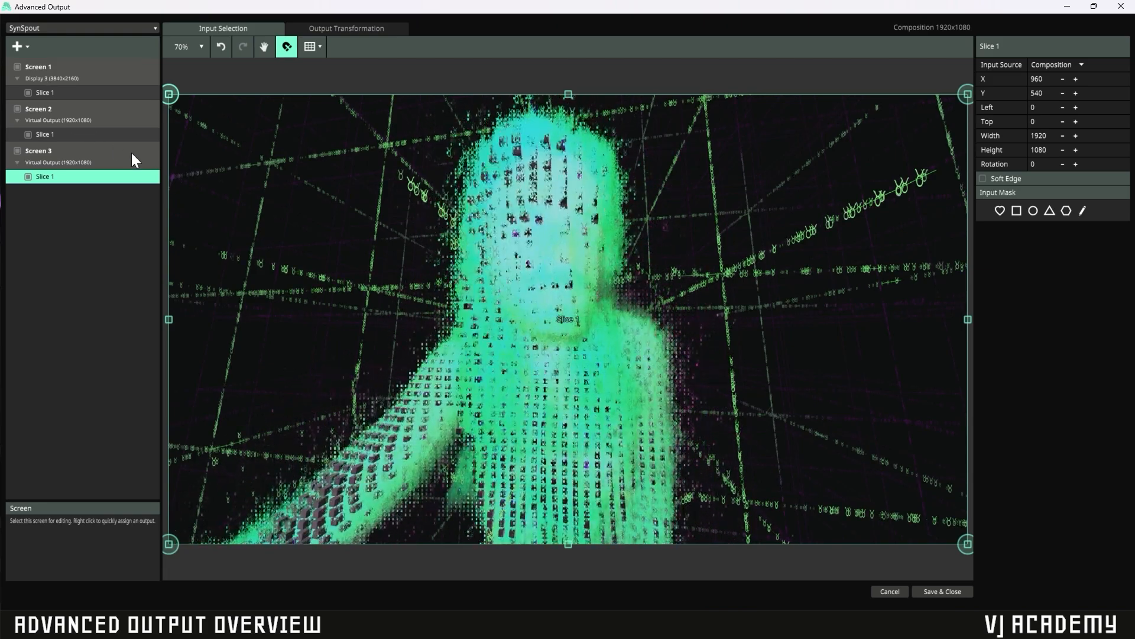
Examine the output device options available for Screen 1
click(81, 69)
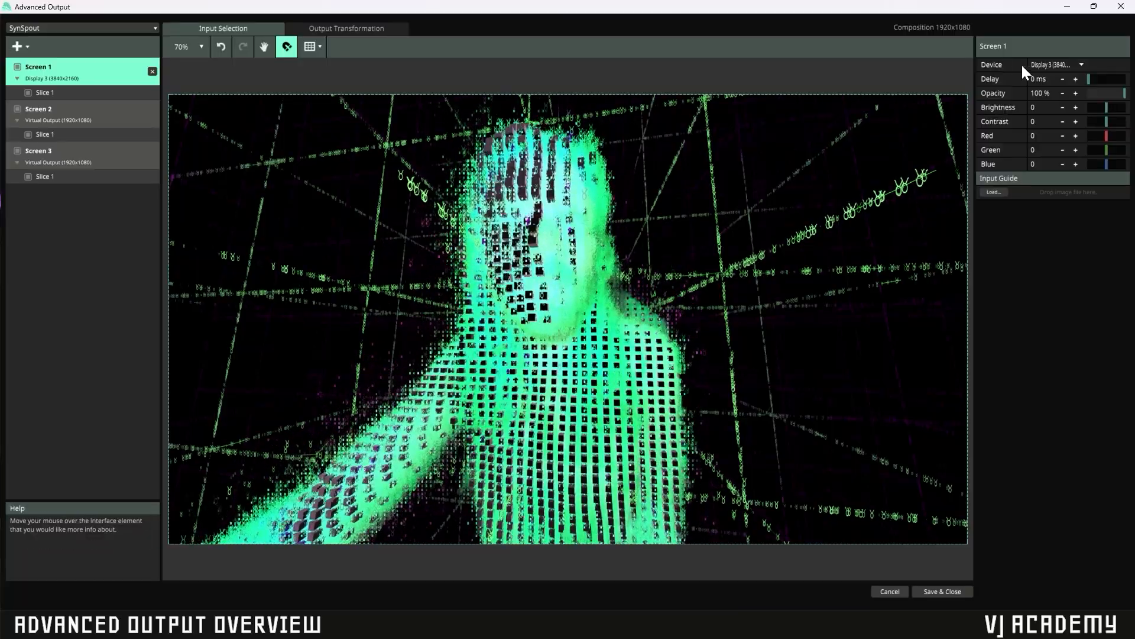
click(1051, 66)
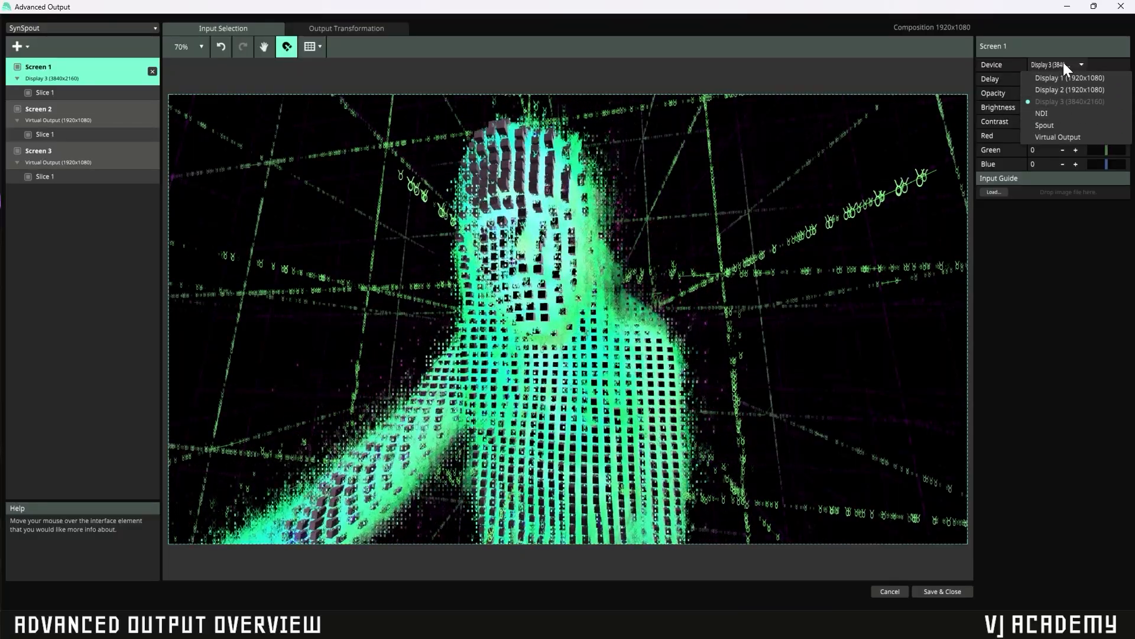
click(1063, 62)
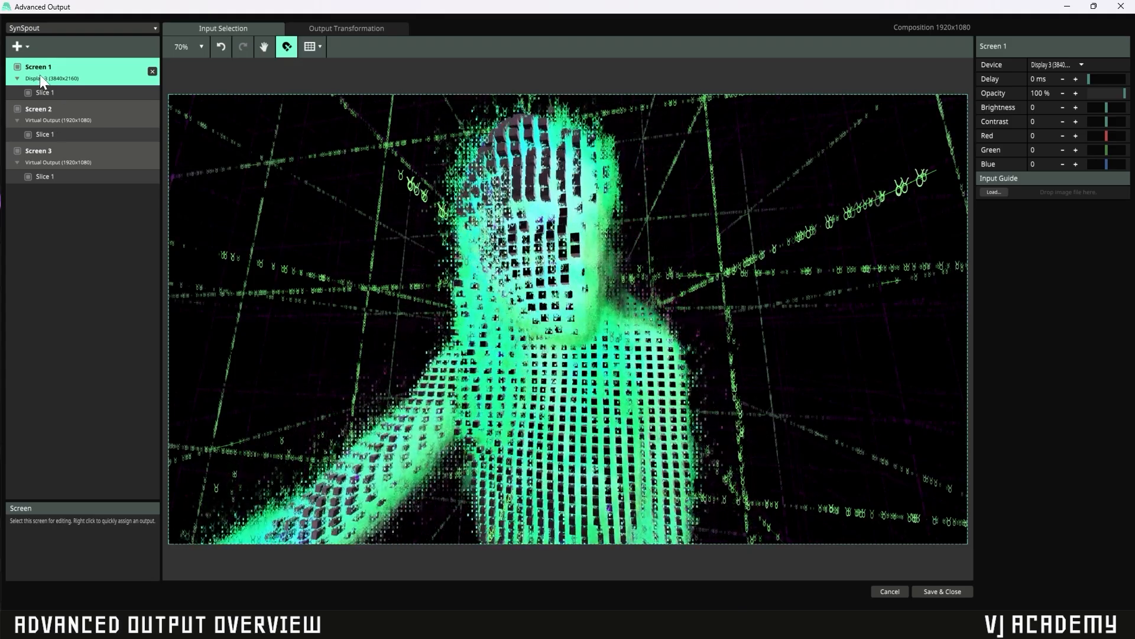
Assign Screen 2 to Display 3 (3840x2160) and Screen 3 to Display 1 (1920x1080)
click(56, 118)
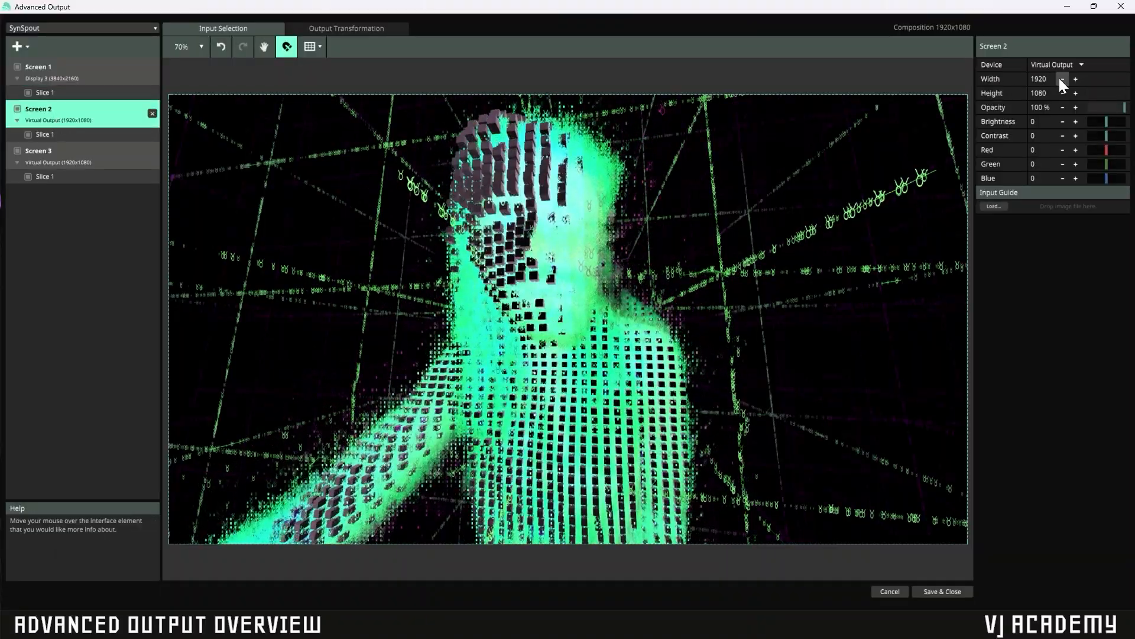
click(1059, 65)
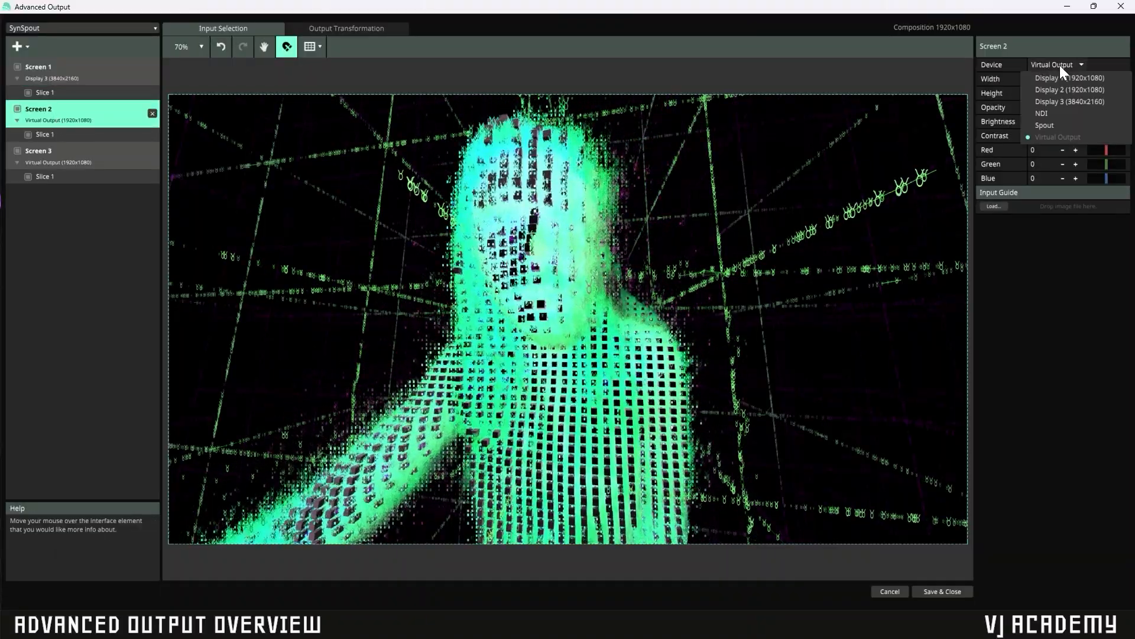
click(1059, 104)
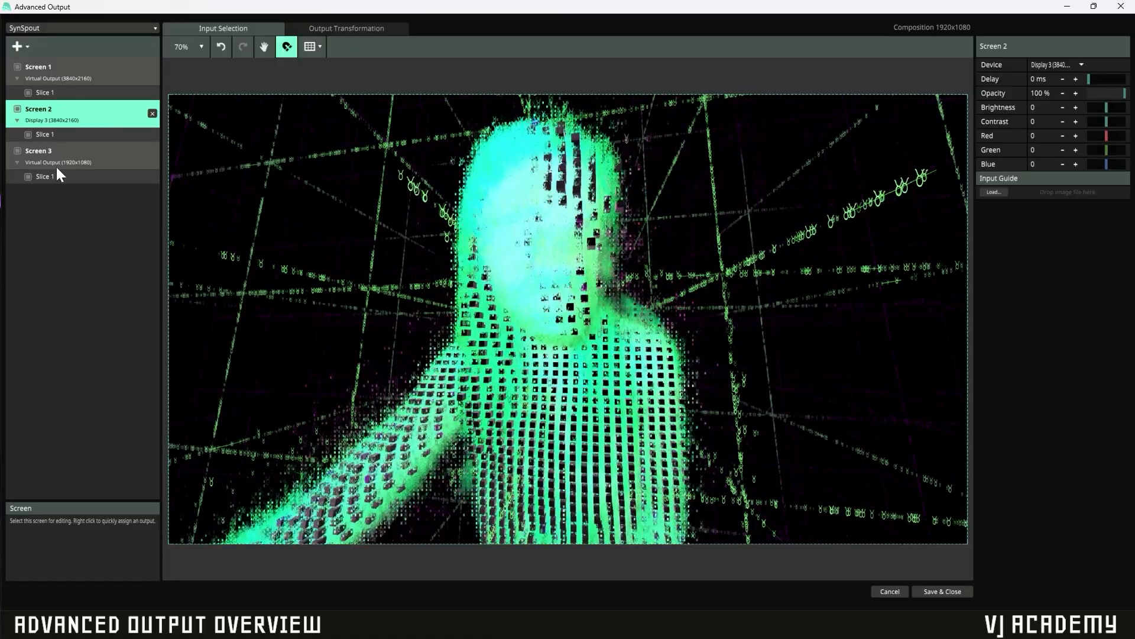
click(59, 161)
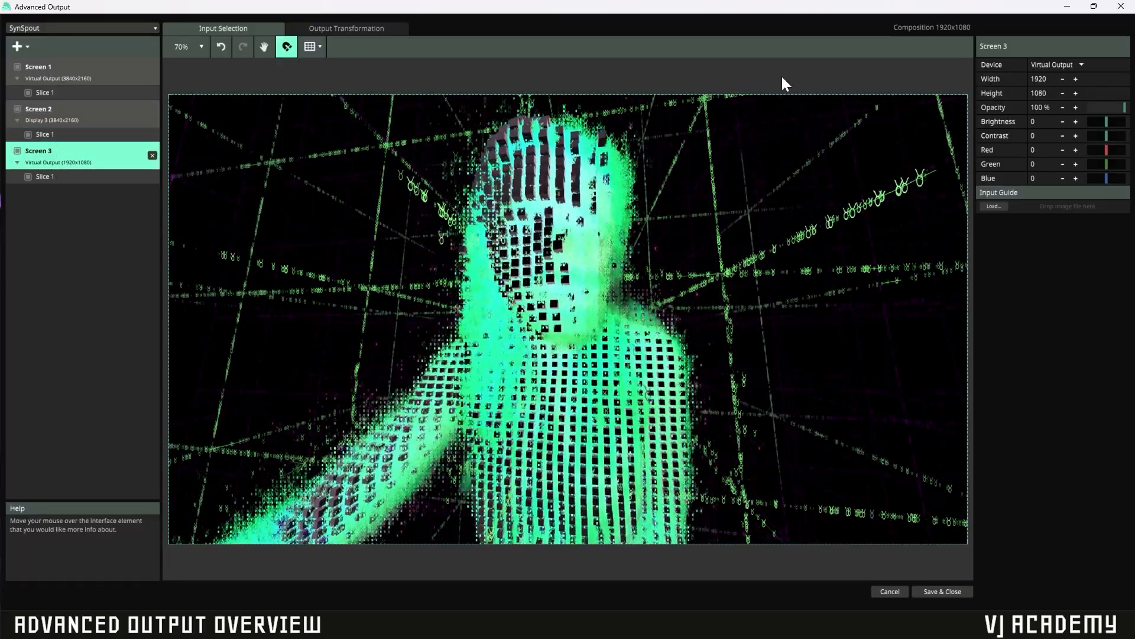
click(1073, 65)
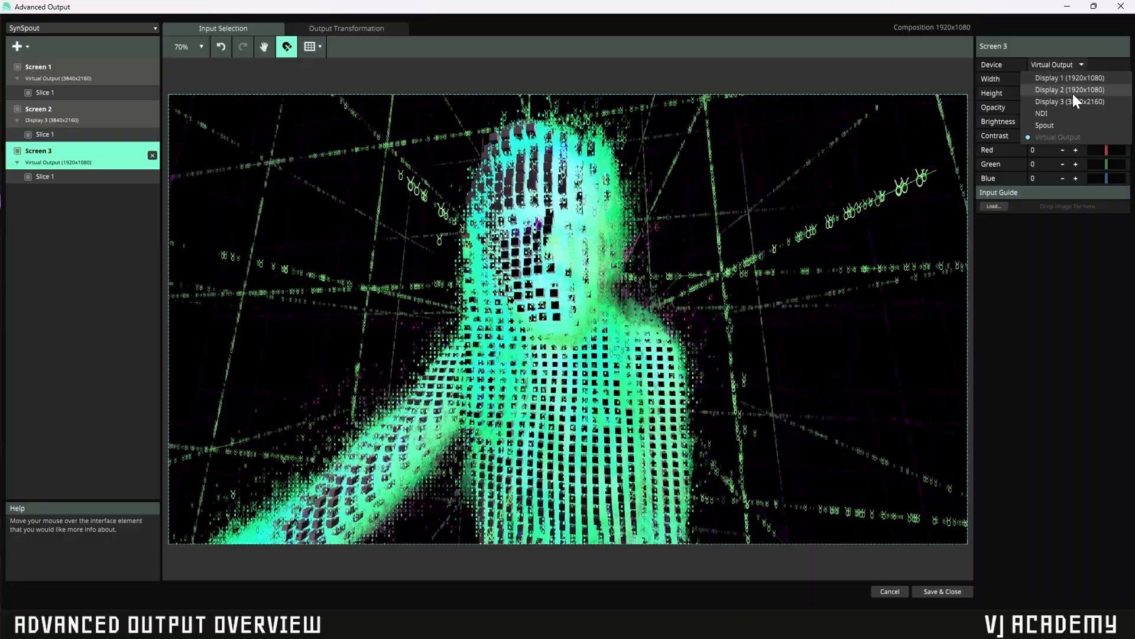
click(1078, 80)
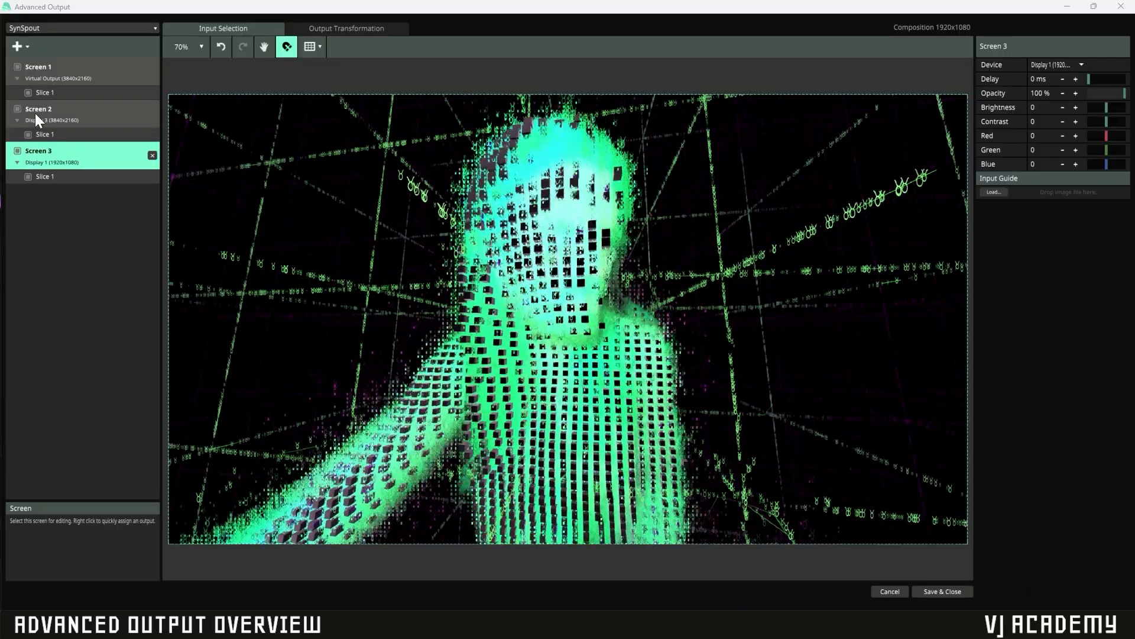
Delete the two added screens so that only Screen 1 remains in the output setup
click(92, 120)
click(152, 113)
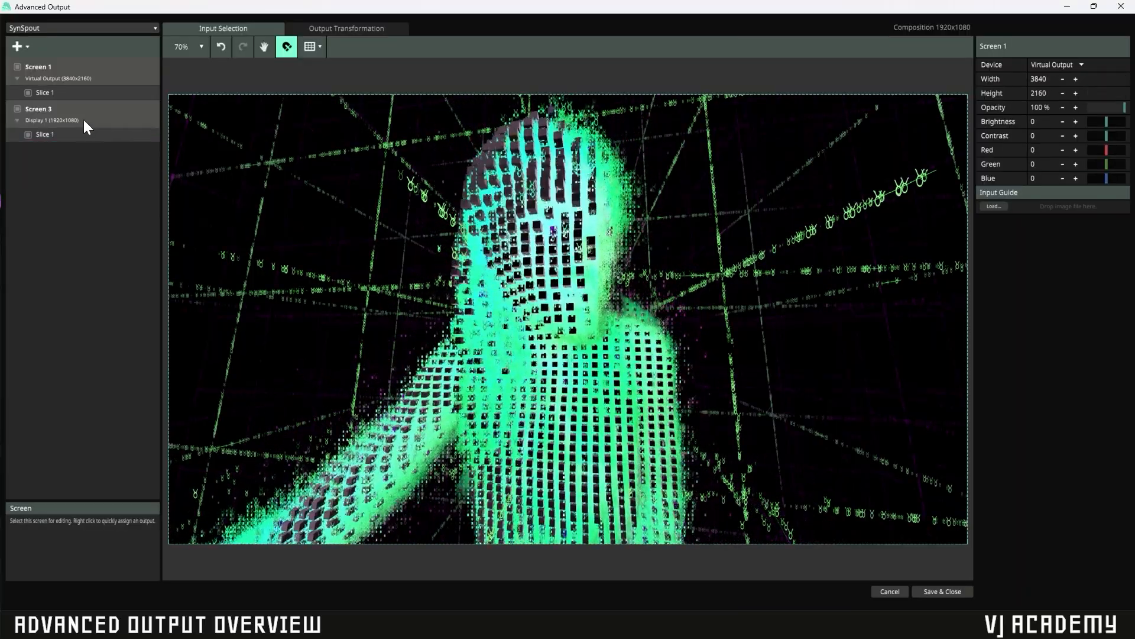
click(142, 123)
click(152, 113)
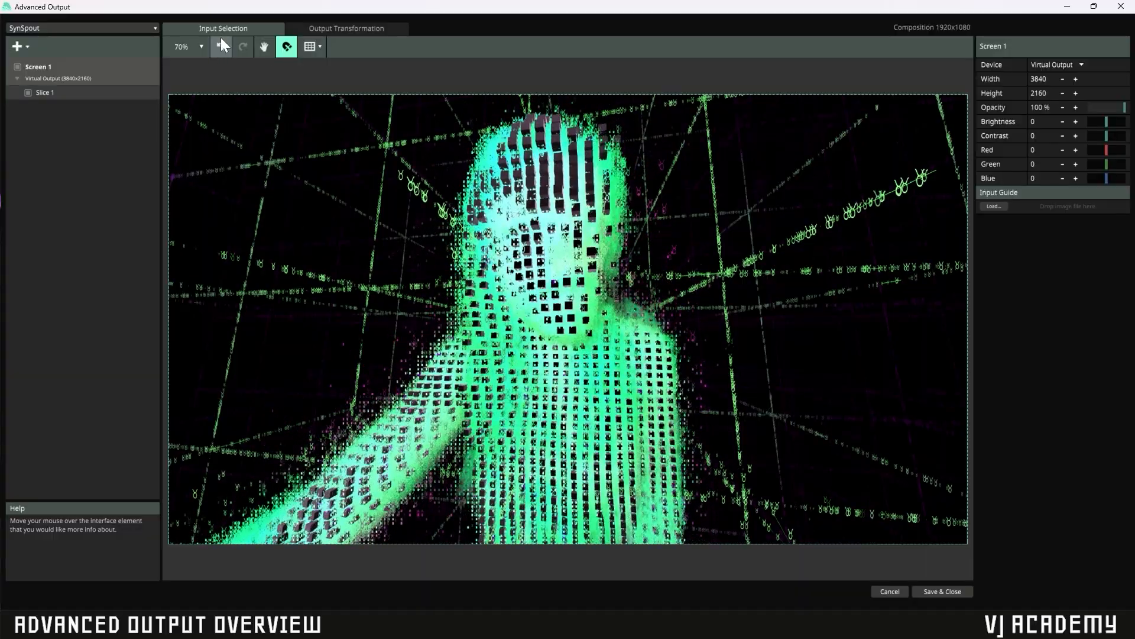
Shrink Slice 1's input selection to about 482 × 441 pixels and place it over the figure's head
mouse_move(233, 30)
scroll(394, 210, down, 3)
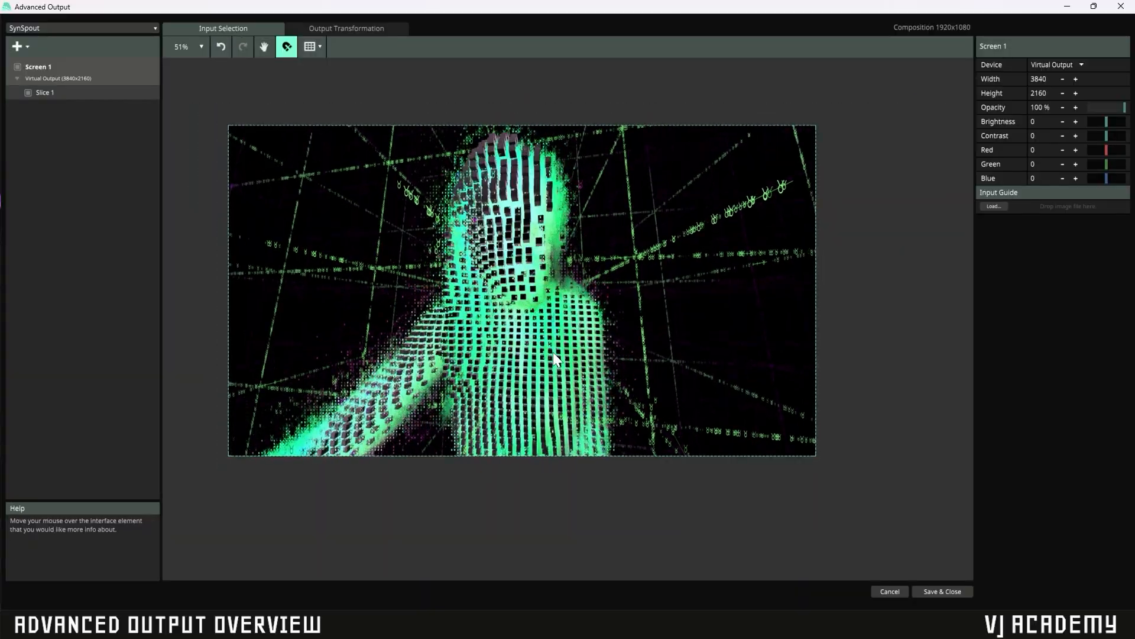
drag(474, 270, 527, 285)
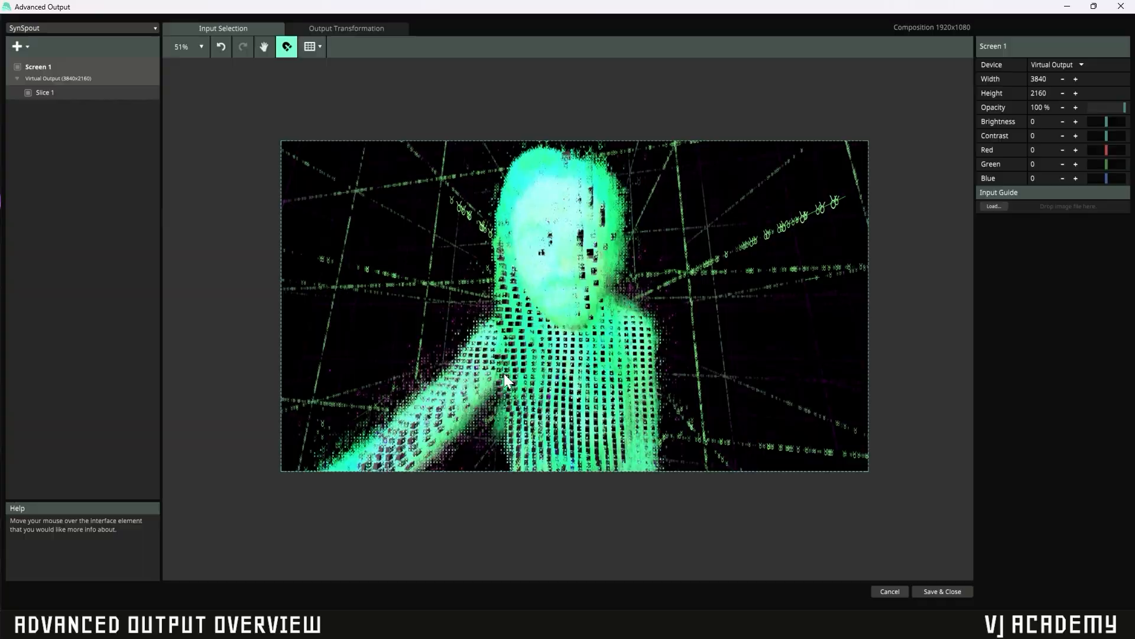
click(66, 92)
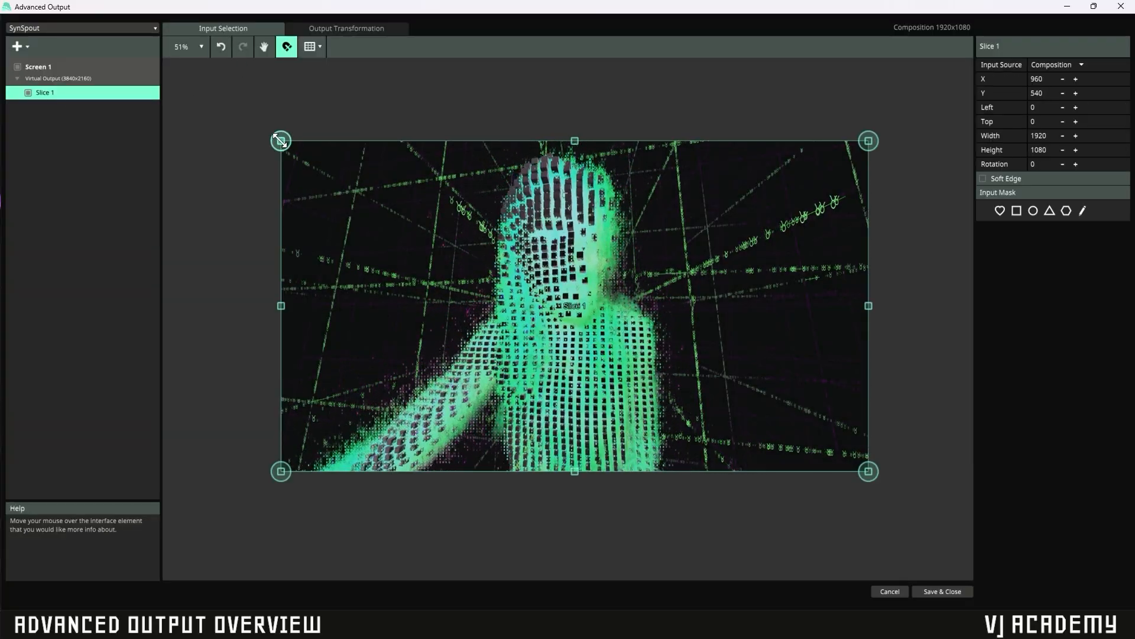
drag(279, 139, 652, 288)
drag(725, 320, 722, 330)
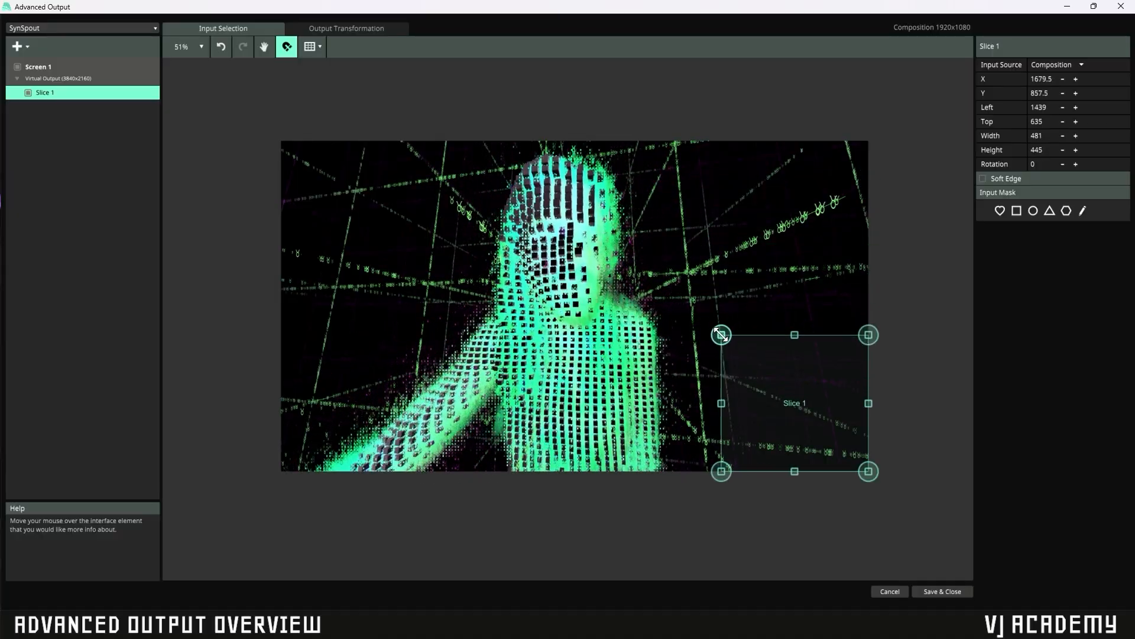
drag(796, 420, 578, 264)
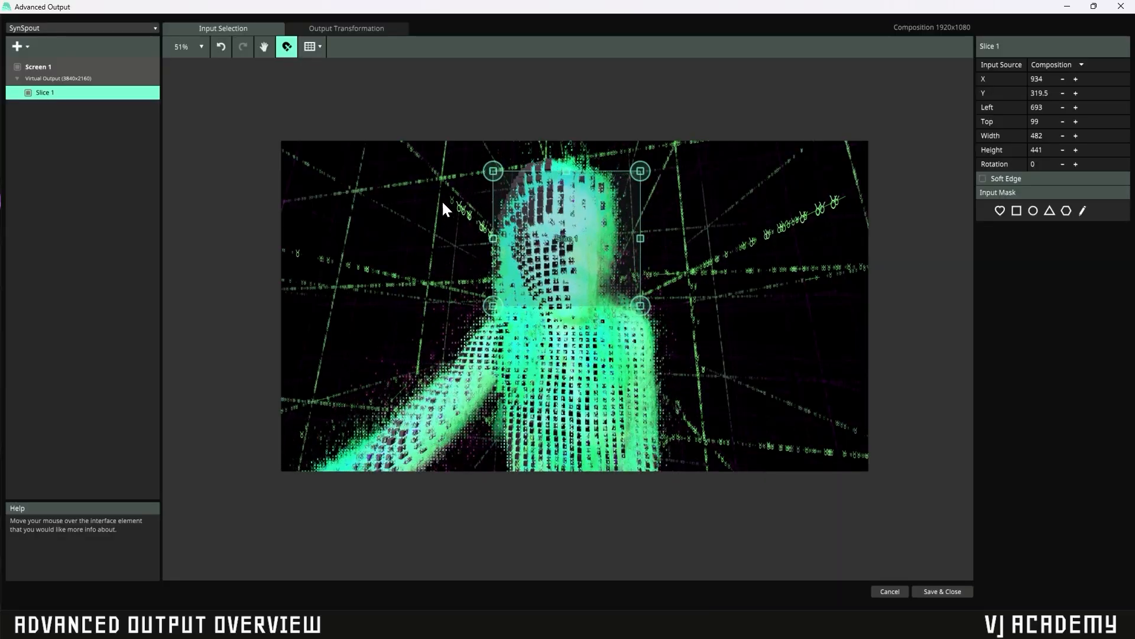
Check how the cropped Slice 1 is rendered in the output transformation
scroll(471, 180, down, 3)
scroll(472, 190, up, 3)
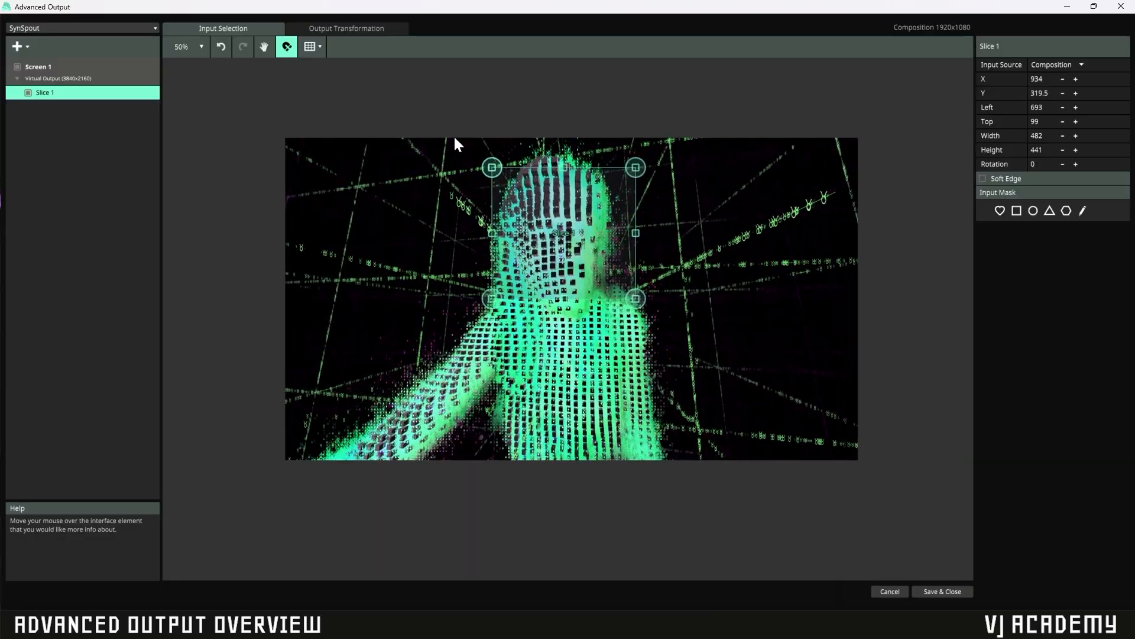
click(354, 28)
scroll(355, 118, down, 2)
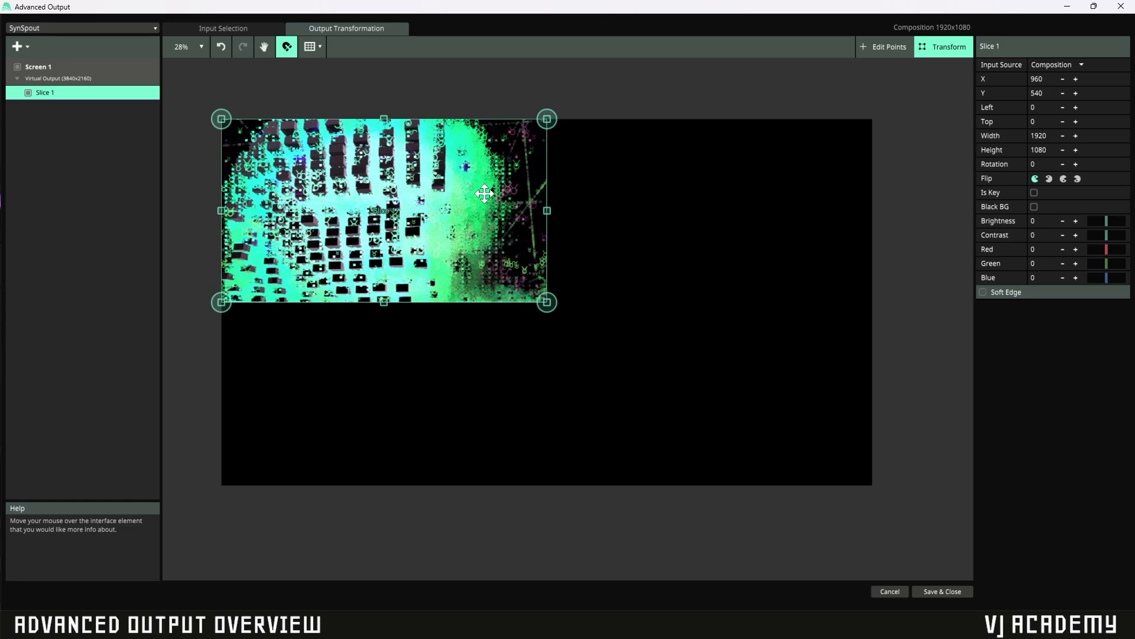
Enlarge Slice 1's input selection to cover the full 1920 × 1080 composition
click(233, 26)
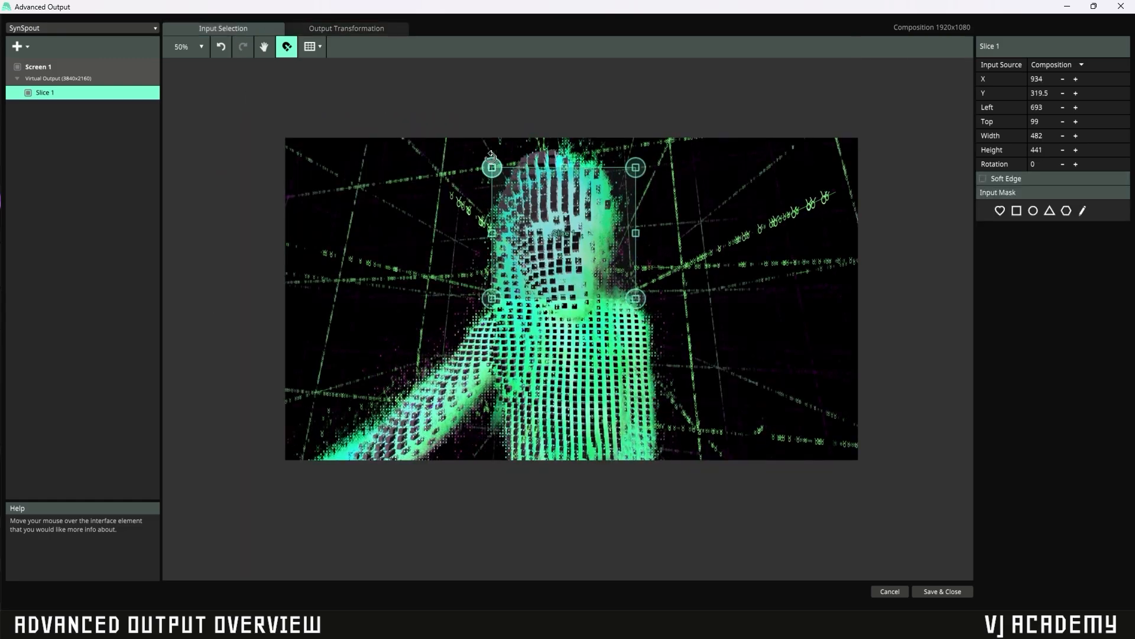
drag(492, 167, 286, 142)
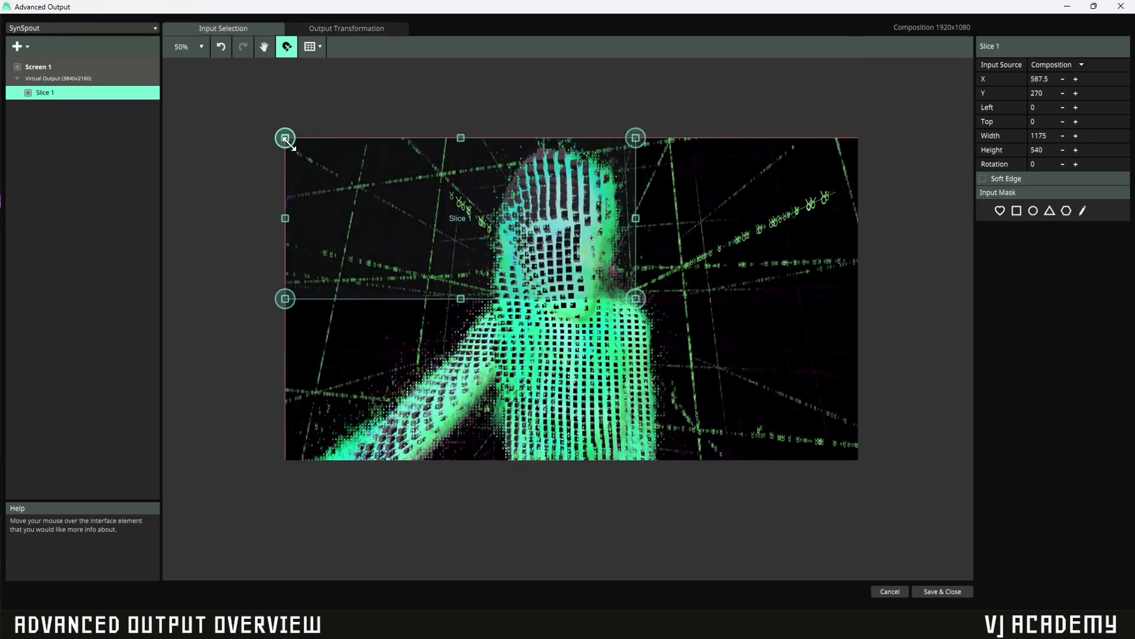
drag(636, 298, 861, 464)
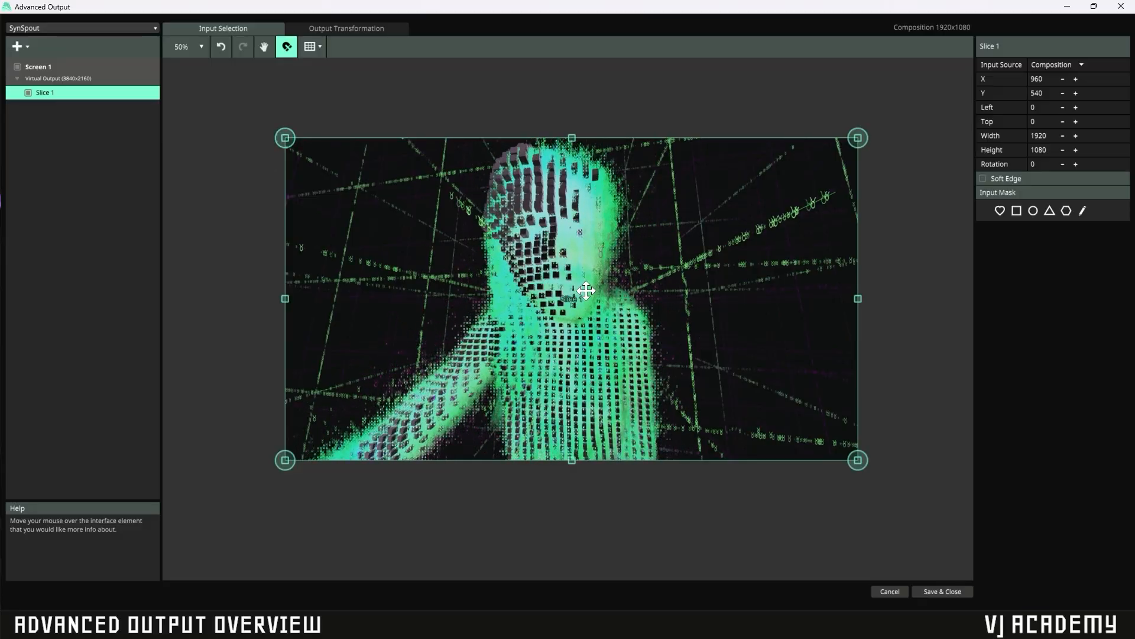
Switch to the output transformation and set Screen 1's device to Display 3 (3840x2160)
click(357, 31)
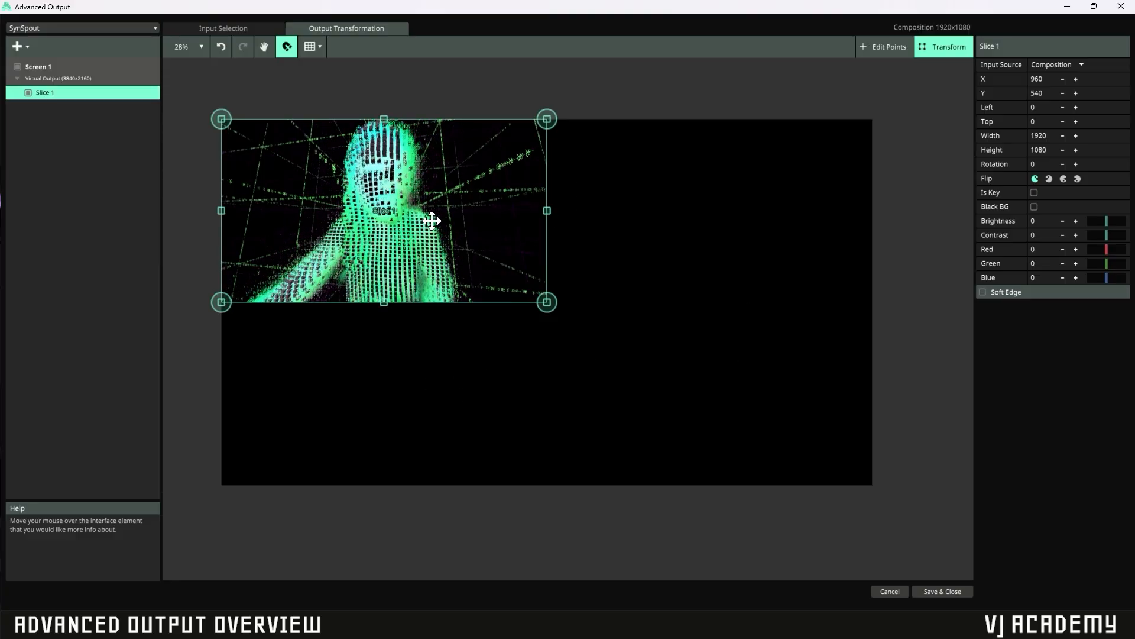
click(68, 78)
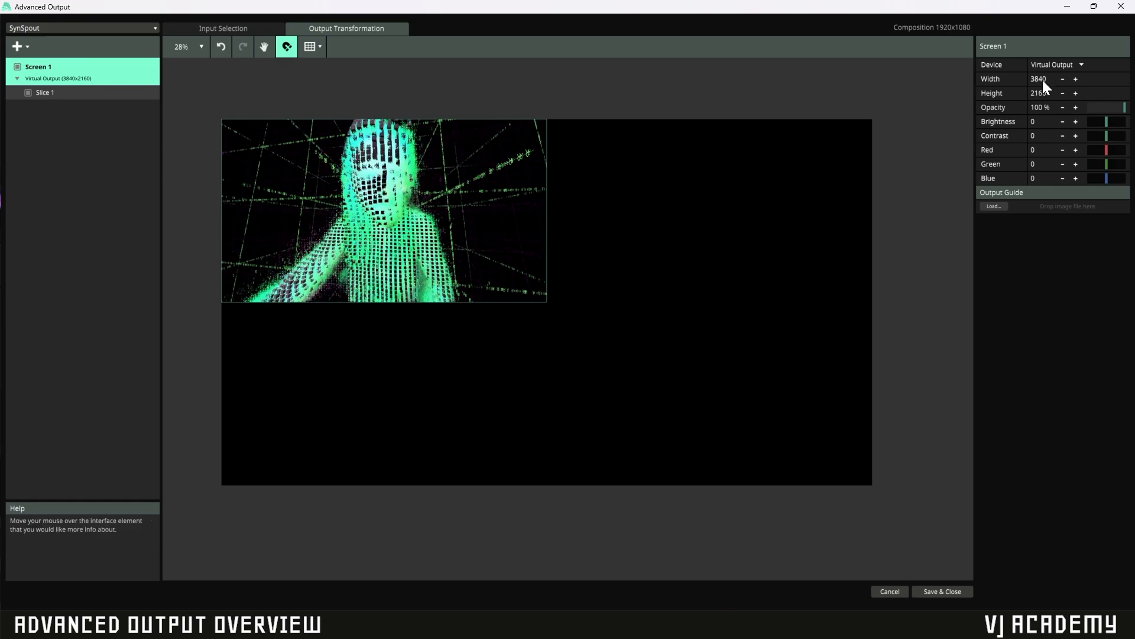
click(1065, 64)
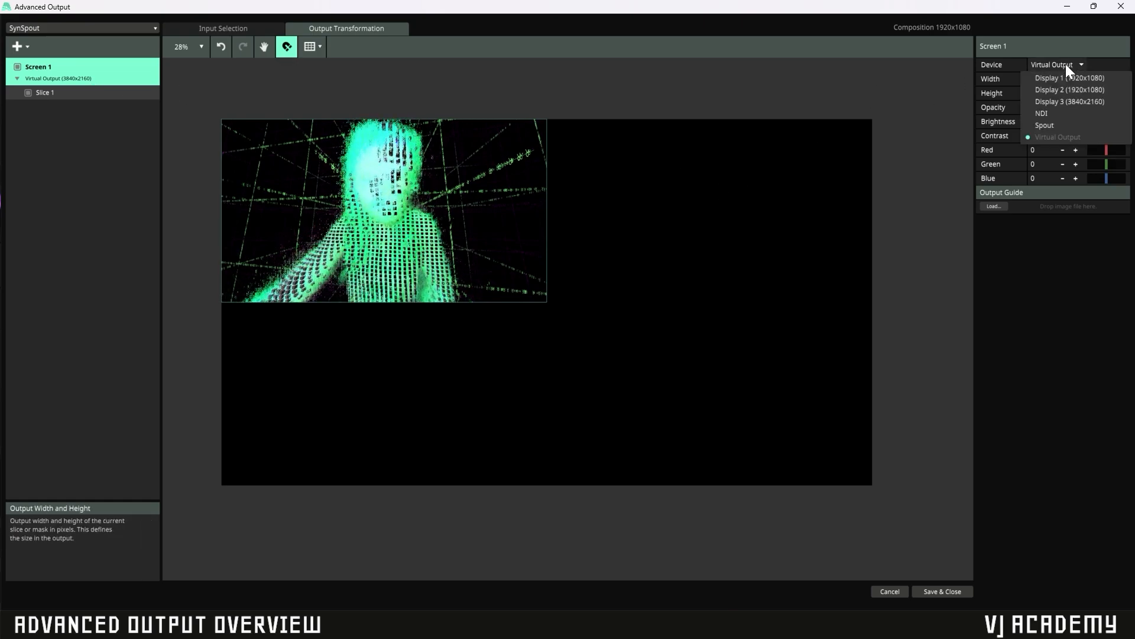
click(1077, 102)
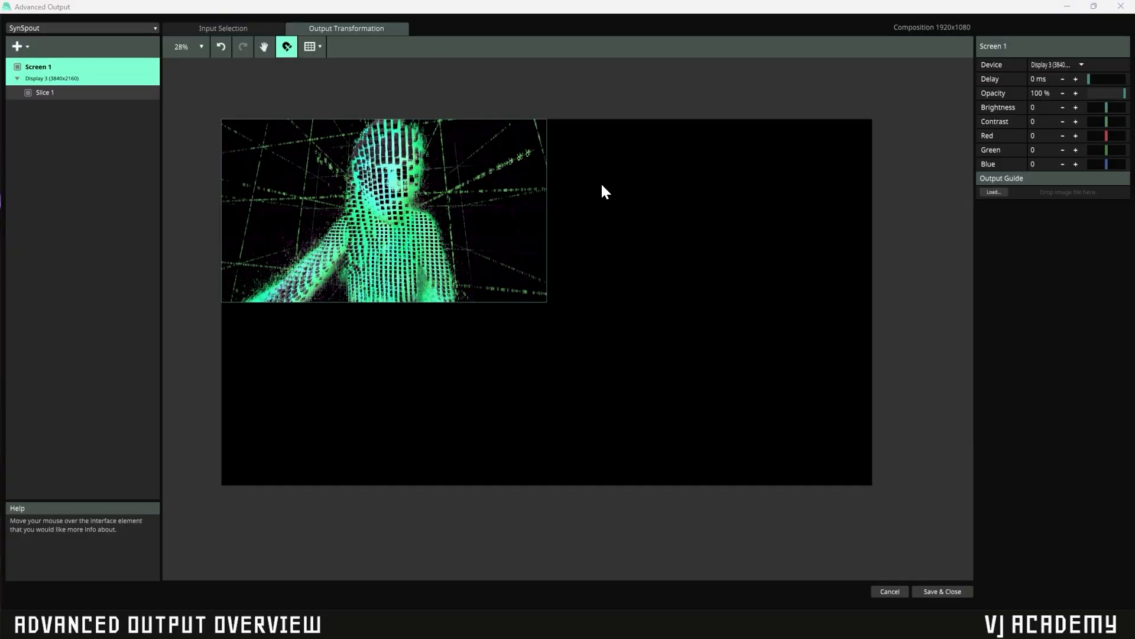
Scale Slice 1 in the output transformation to 3840 × 2160 so it fills the whole screen
click(438, 239)
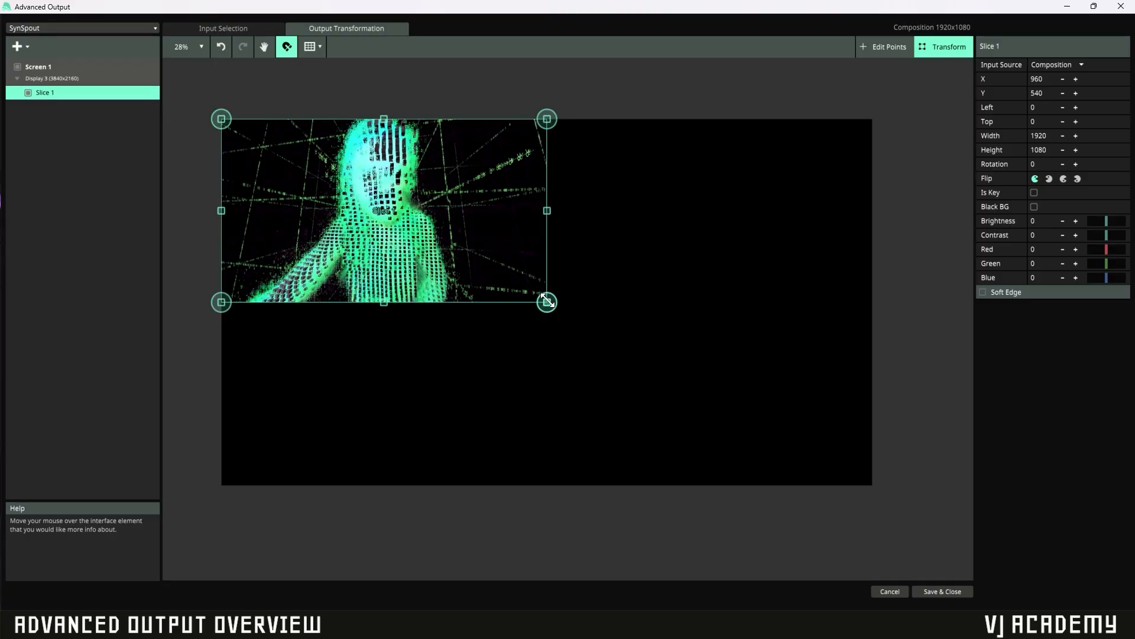
drag(556, 303, 872, 485)
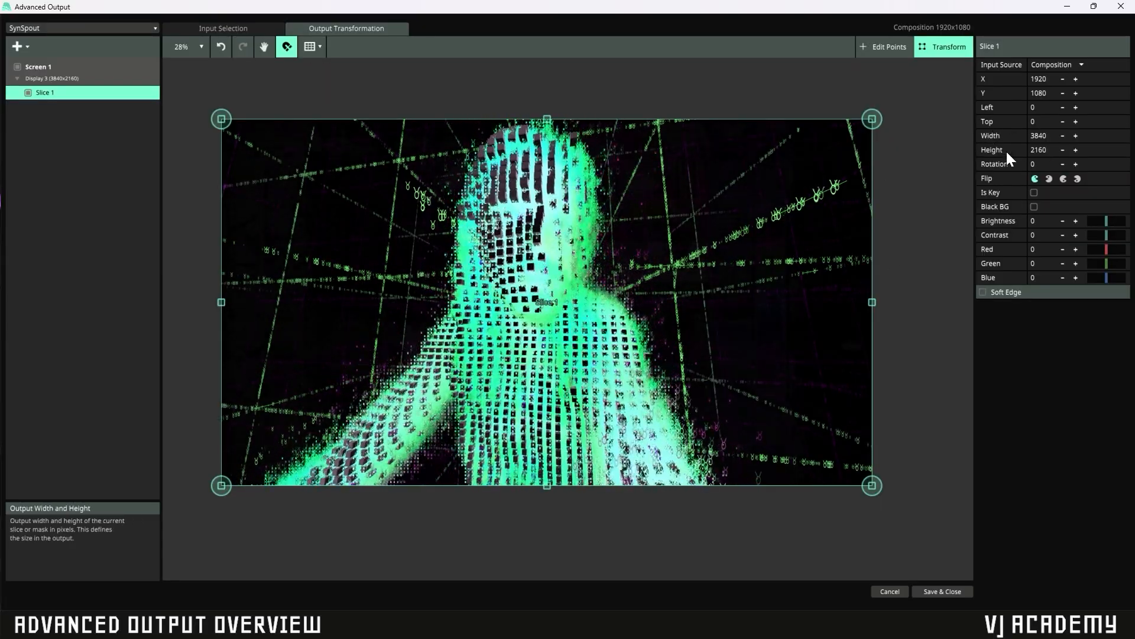
key(ctrl+z)
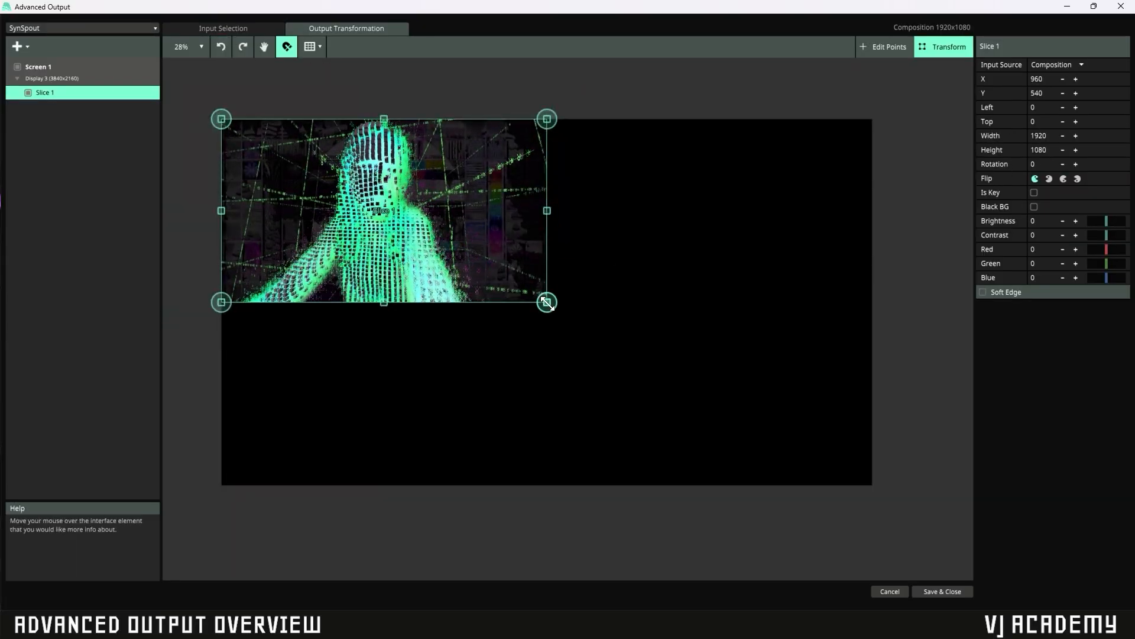
drag(547, 303, 874, 484)
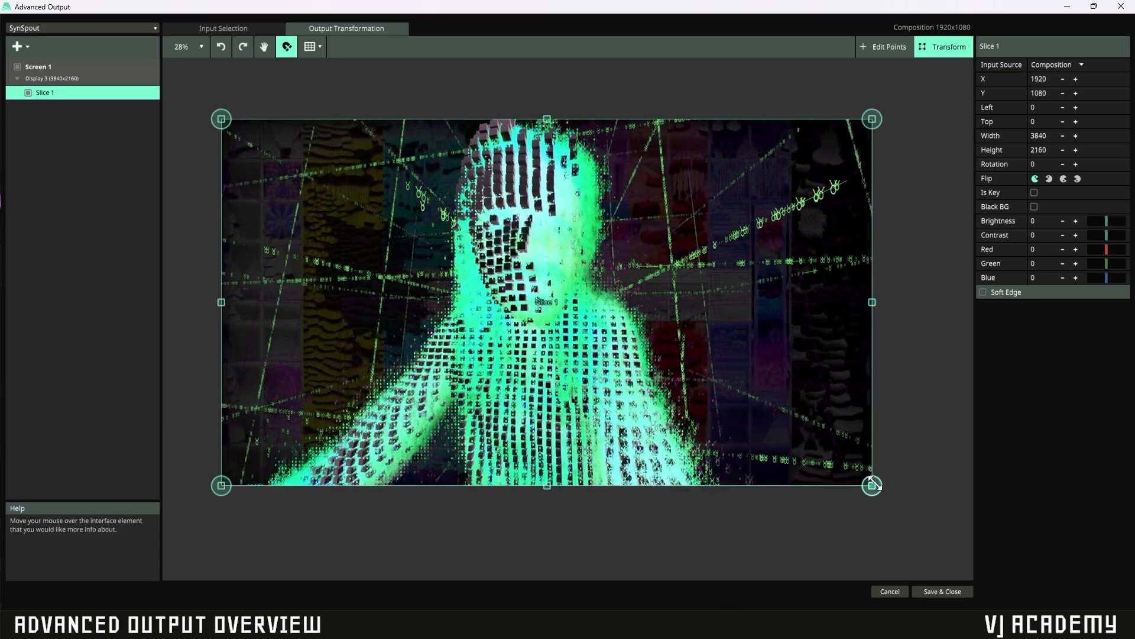
Undo Slice 1's last scaling and redo it to compare the two sizes on the 4K output
key(ctrl+z)
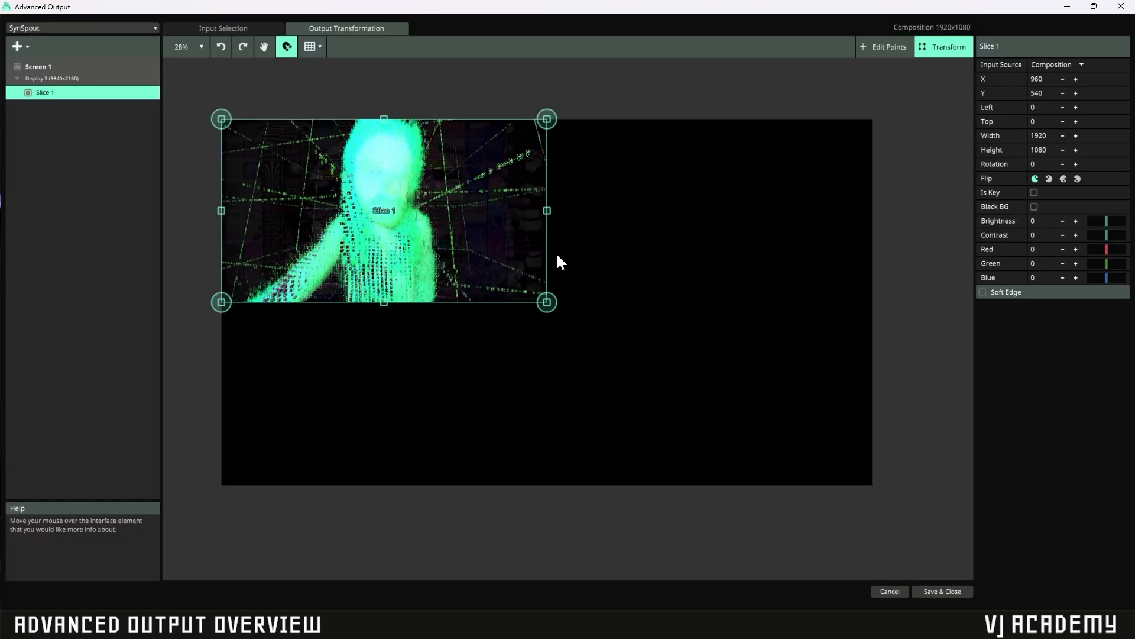
key(ctrl+y)
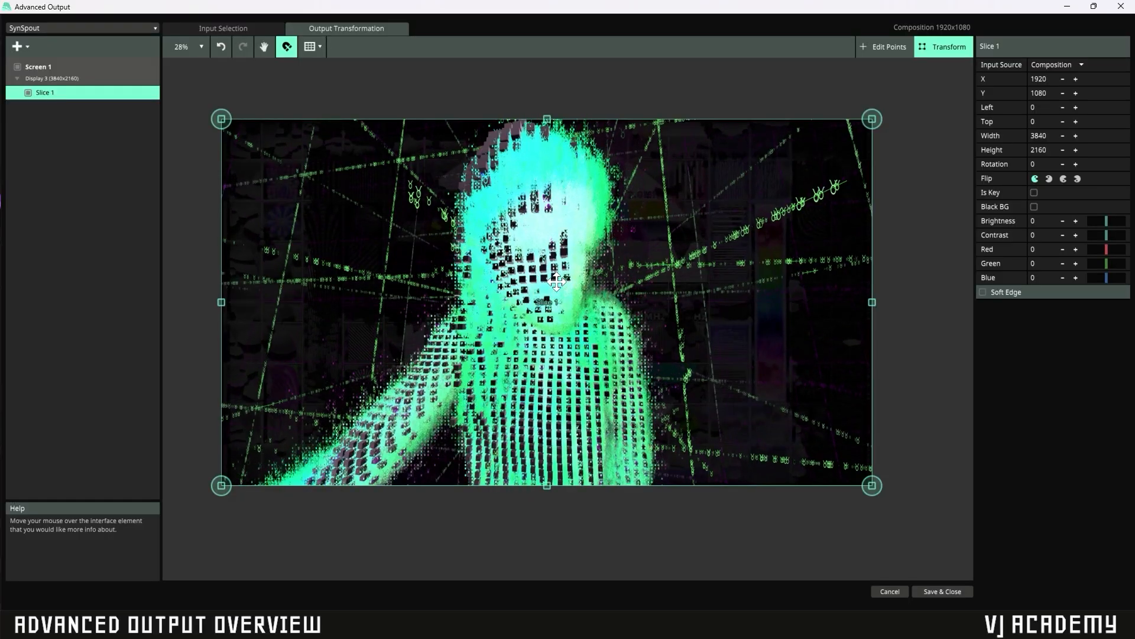
Shrink Slice 1 to about 1735 × 1080 and snap it into the upper-left corner of the output
scroll(633, 230, down, 1)
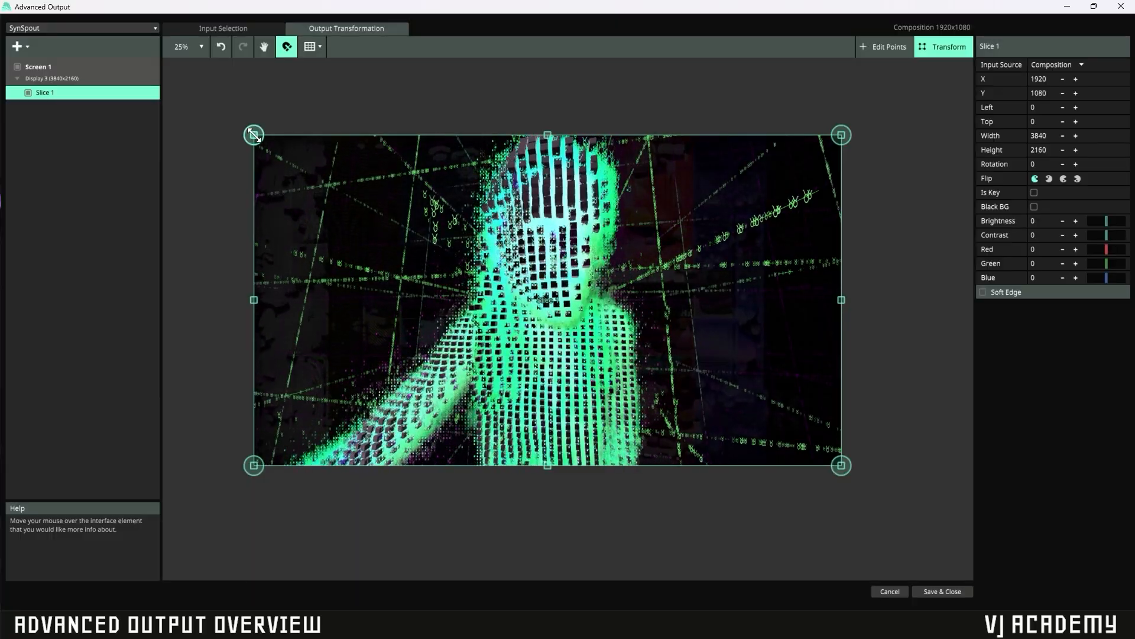
drag(253, 135, 443, 241)
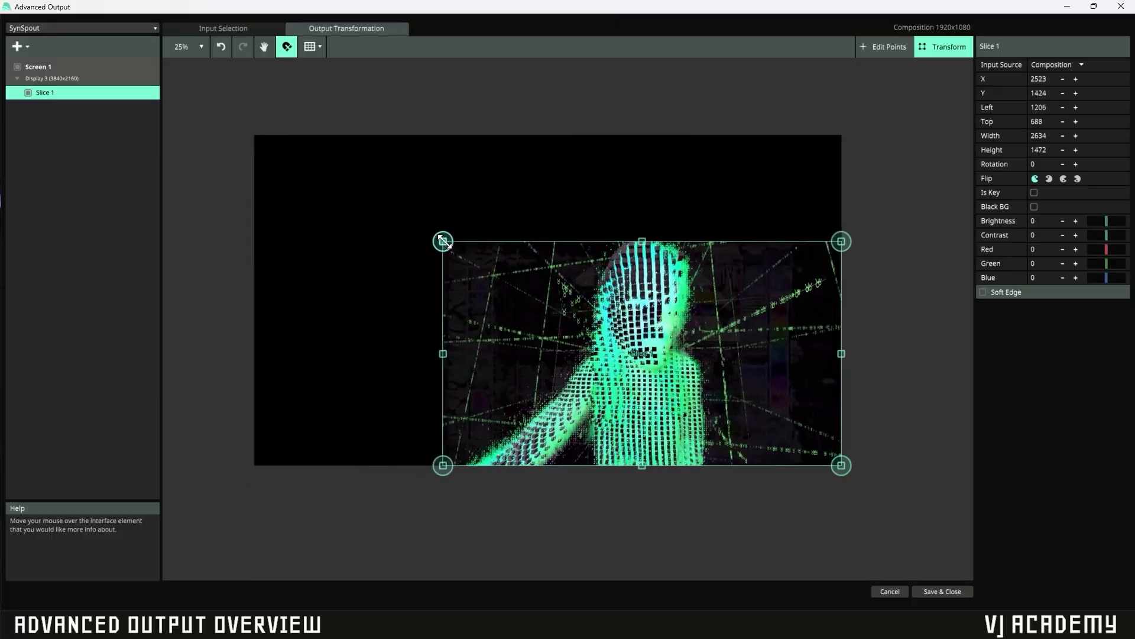
drag(702, 400, 642, 349)
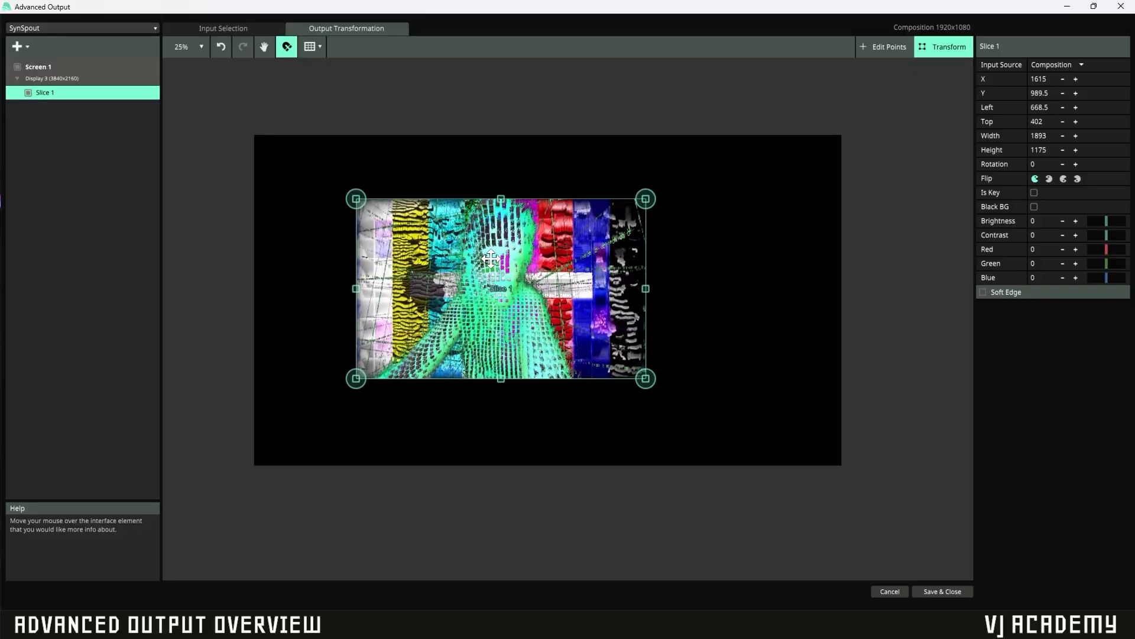
drag(491, 259, 434, 237)
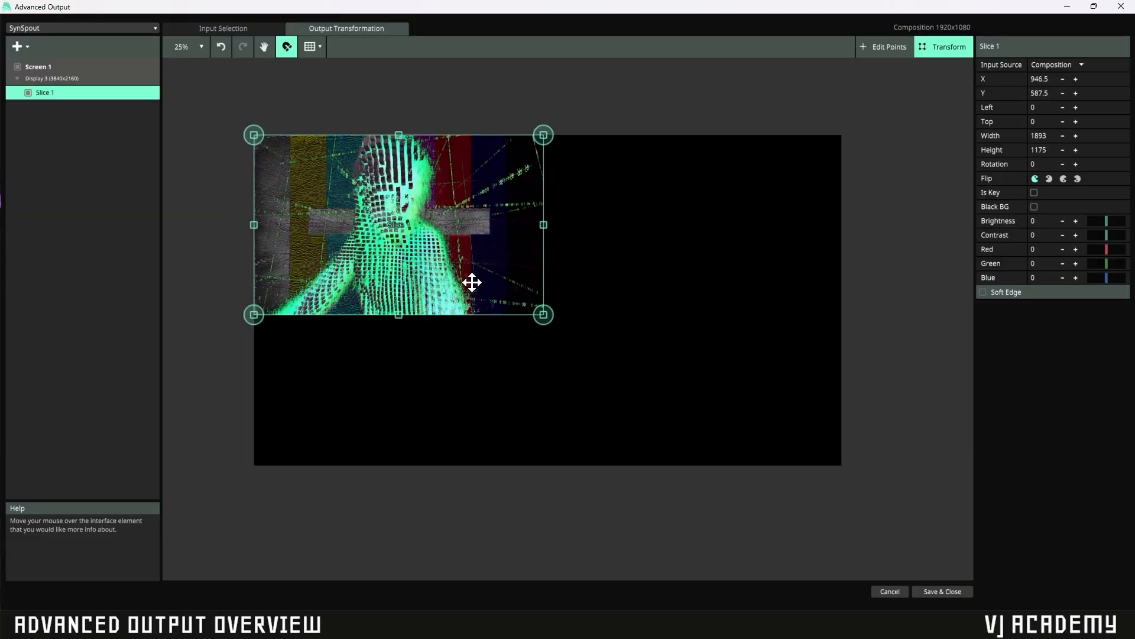
drag(544, 316, 521, 300)
click(570, 289)
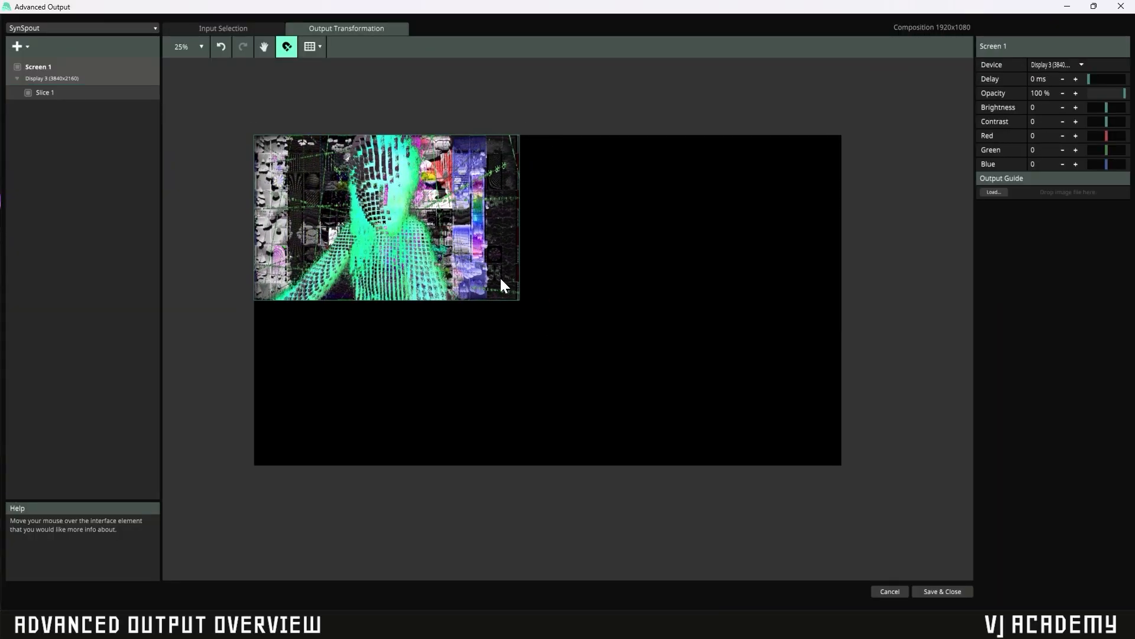
Try snapping a duplicate of Slice 1 against the original's right edge in the output, and delete the duplicate
click(432, 260)
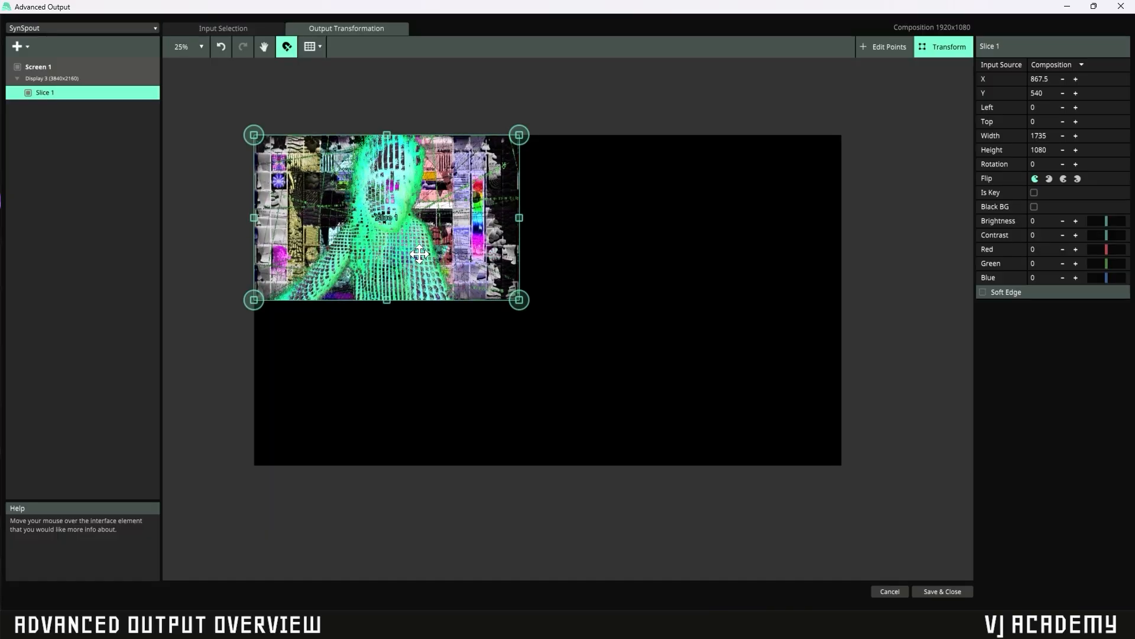
key(ctrl+d)
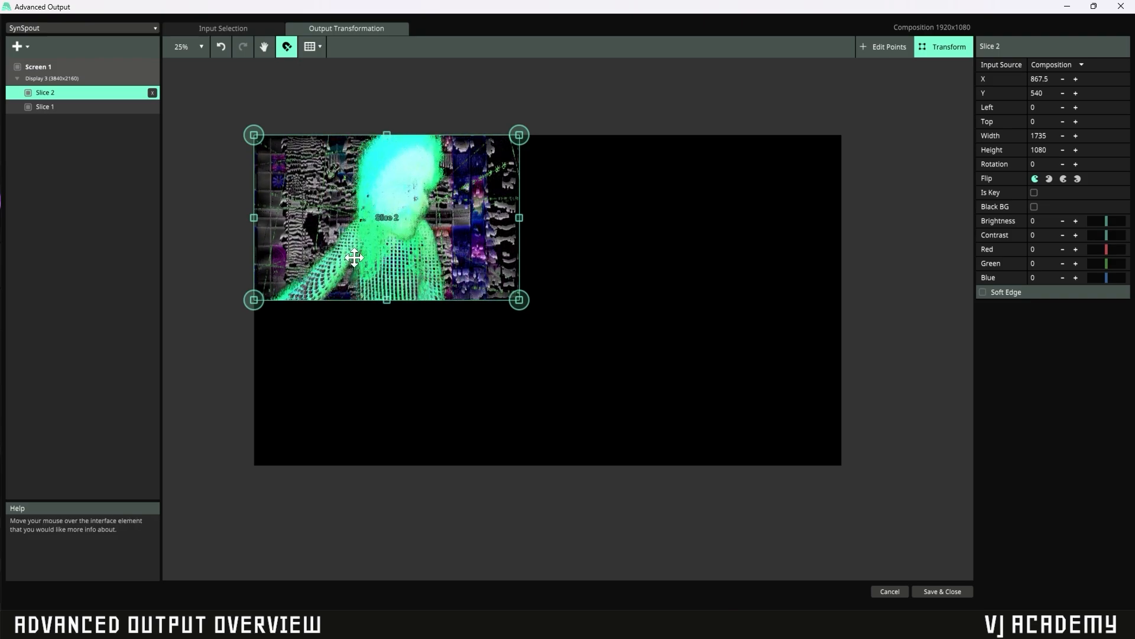
drag(360, 259, 620, 259)
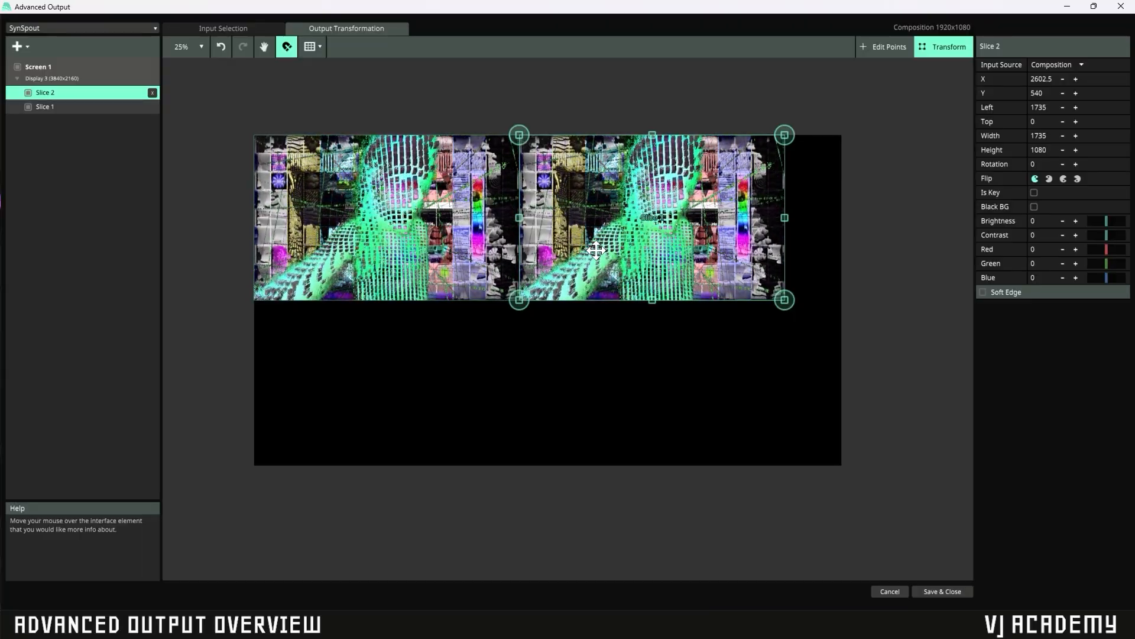
key(Delete)
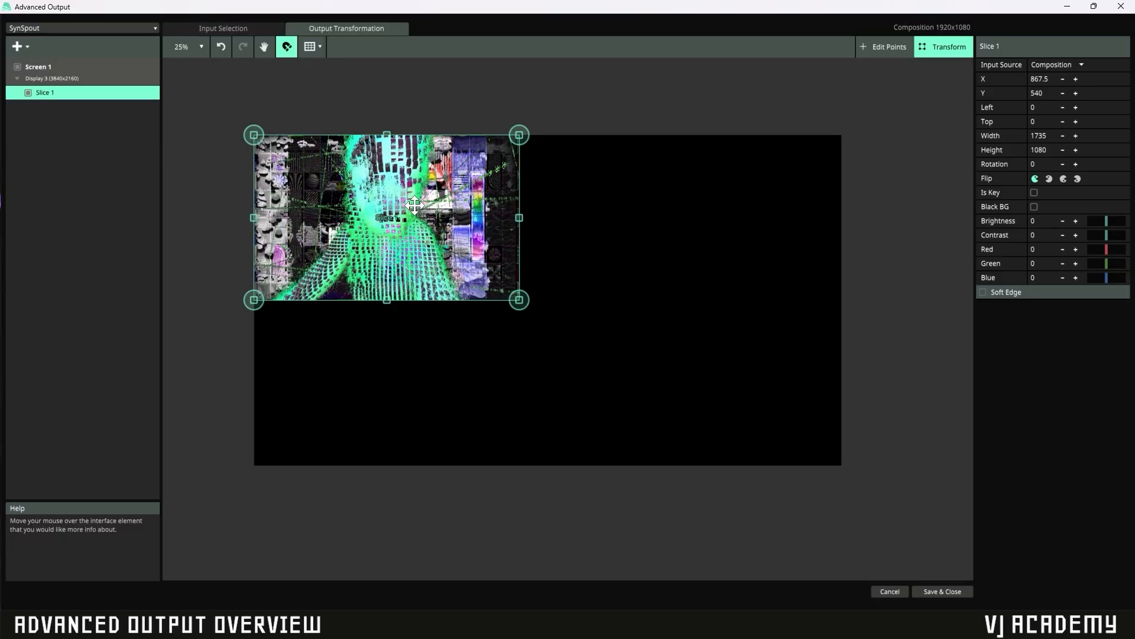
Try filling the four corners of the output with copies of Slice 1, and undo the duplicates
drag(383, 202, 700, 209)
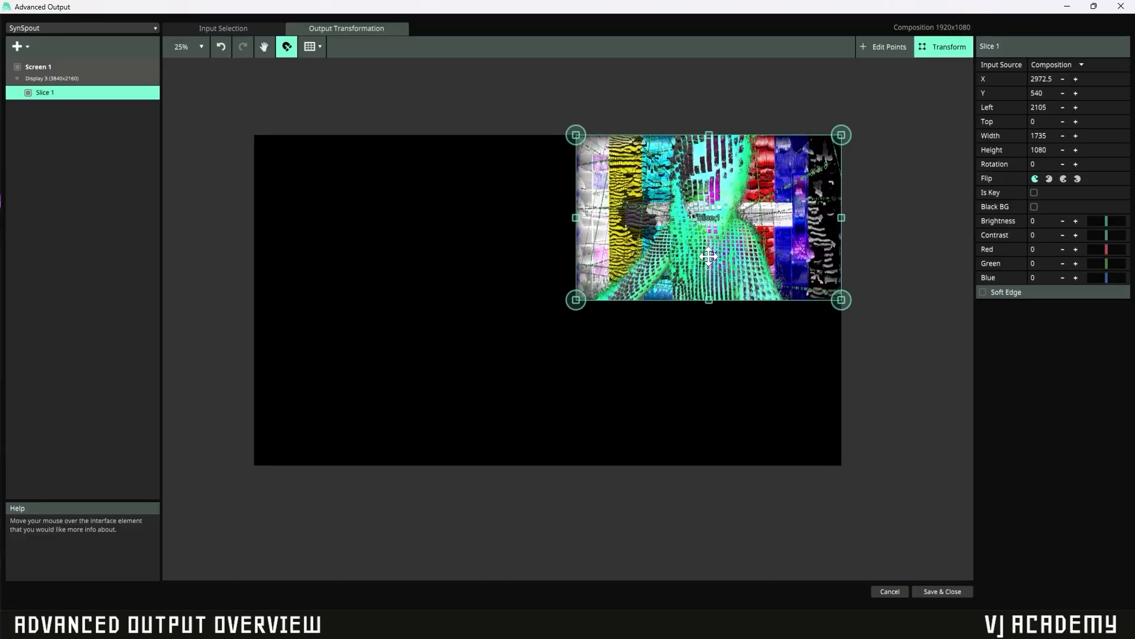
drag(709, 255, 712, 410)
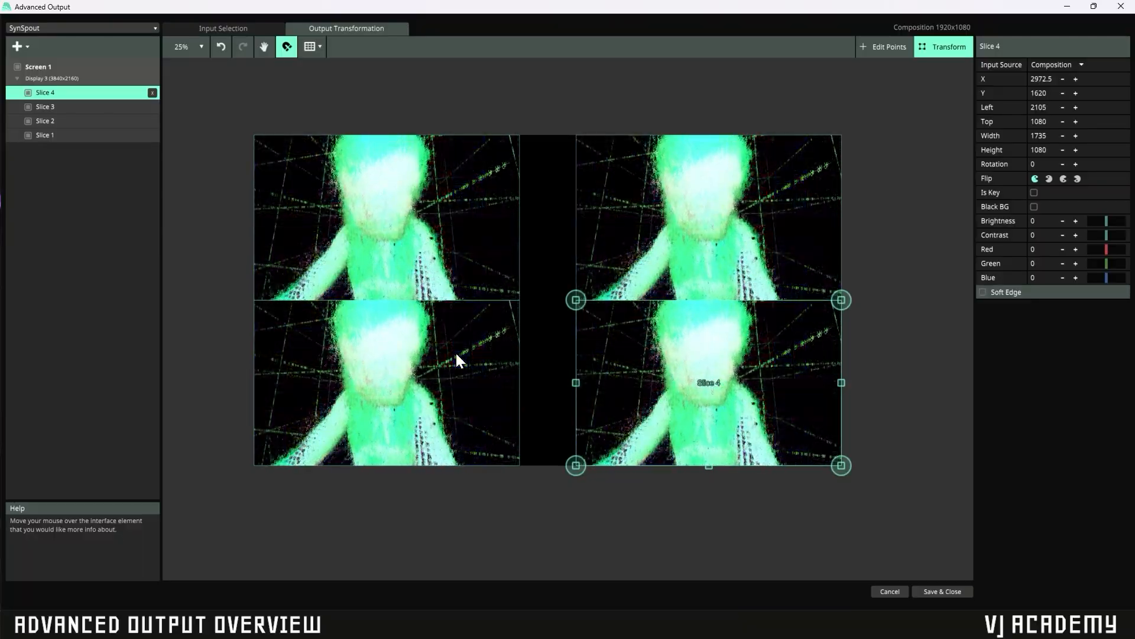
key(ctrl+z)
key(ctrl+z)
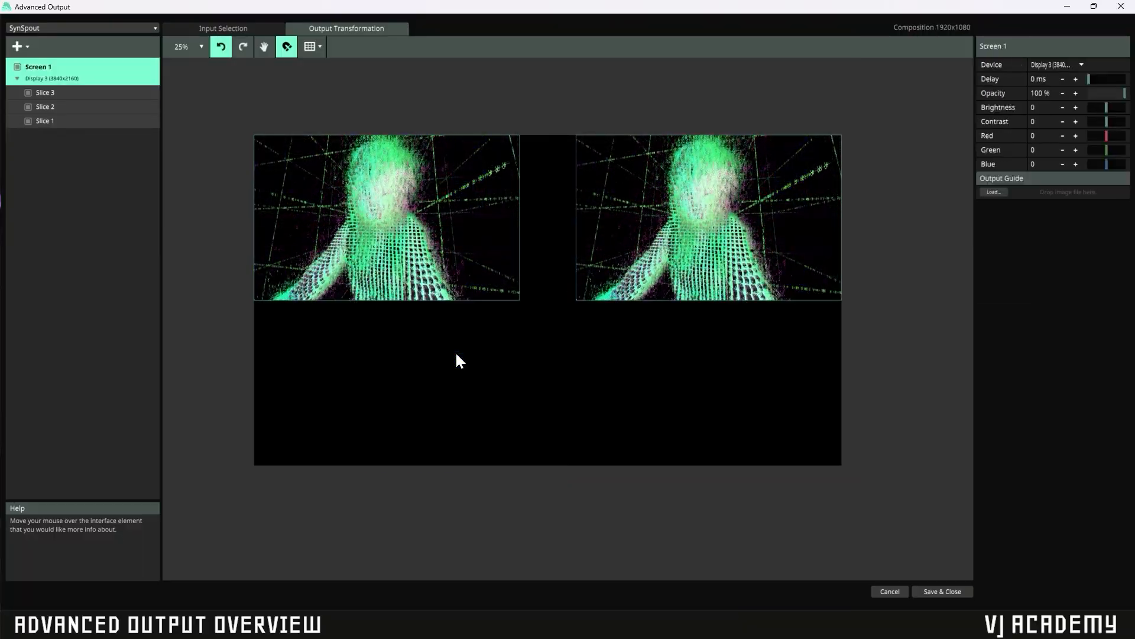
key(ctrl+z)
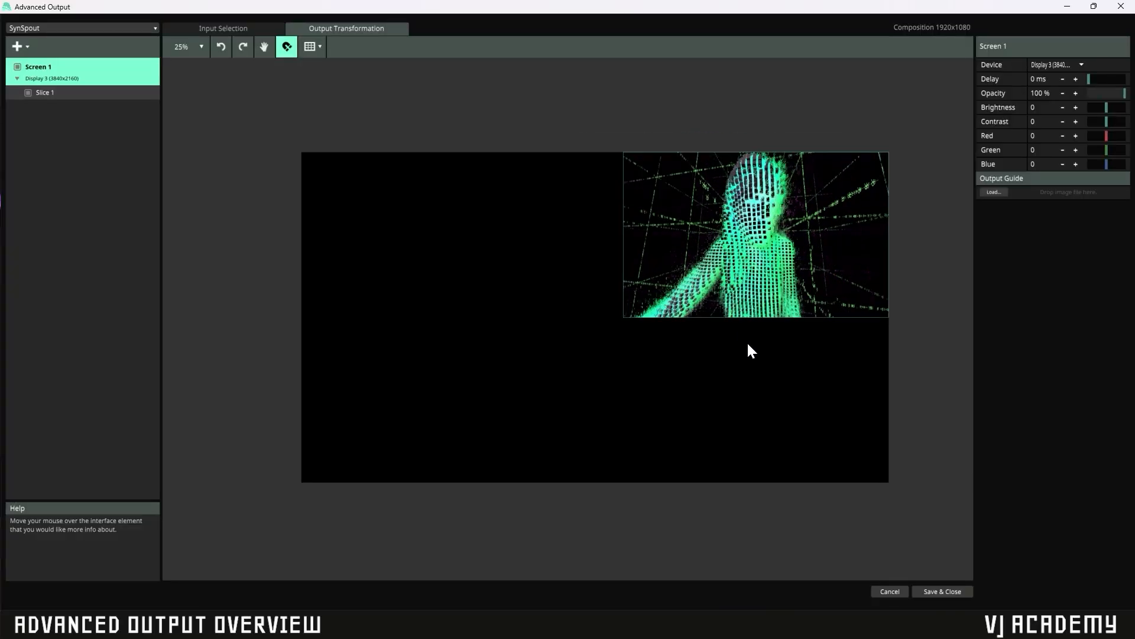
Snap Slice 1 to the output's bottom edge and lower-right corner, finishing in the upper-left corner at Left 0, Top 0
click(745, 266)
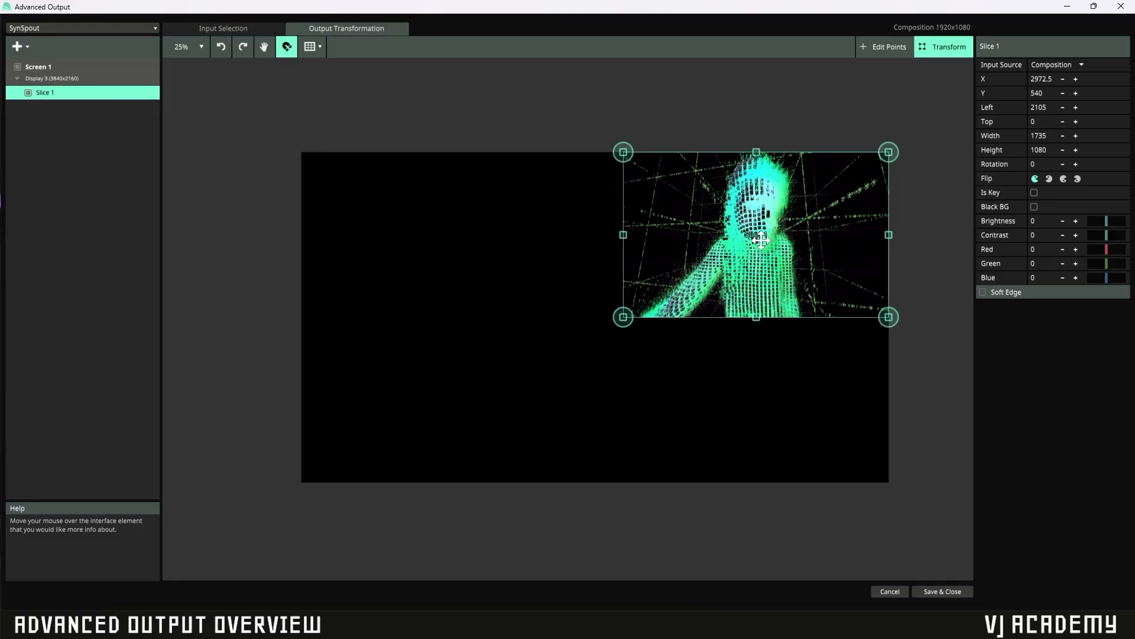
drag(761, 229, 574, 307)
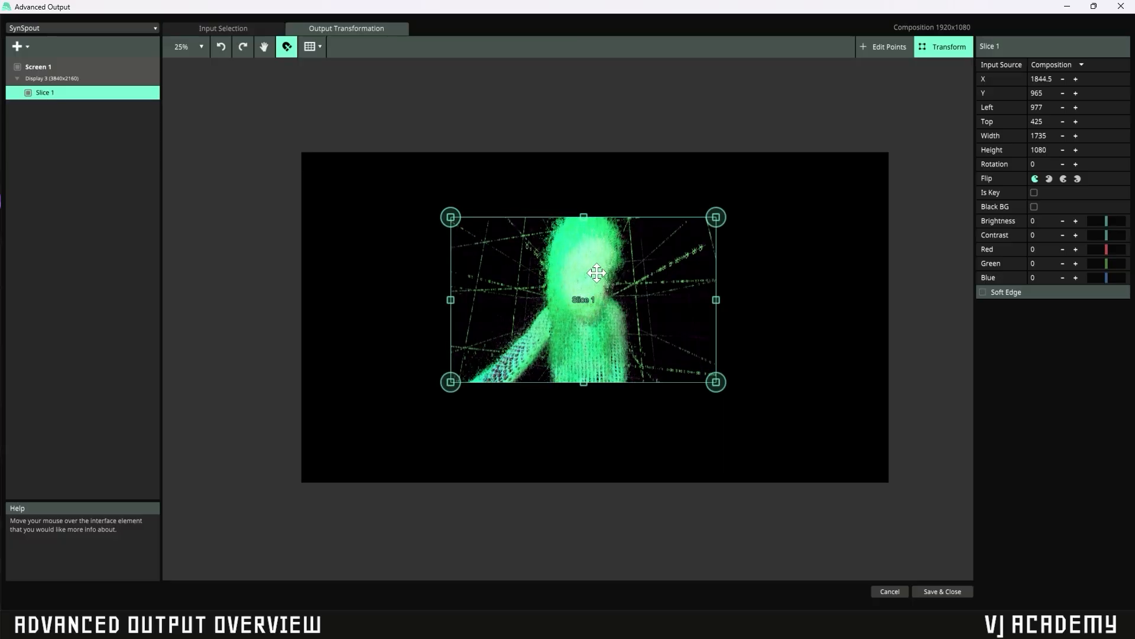
drag(641, 279, 603, 408)
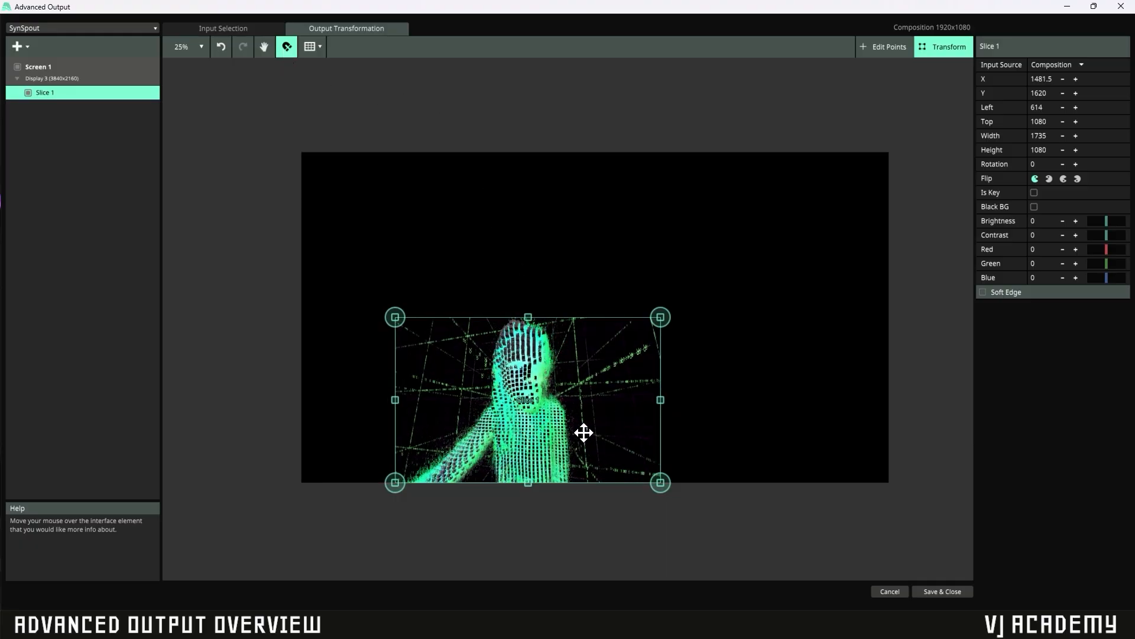
drag(584, 433, 814, 455)
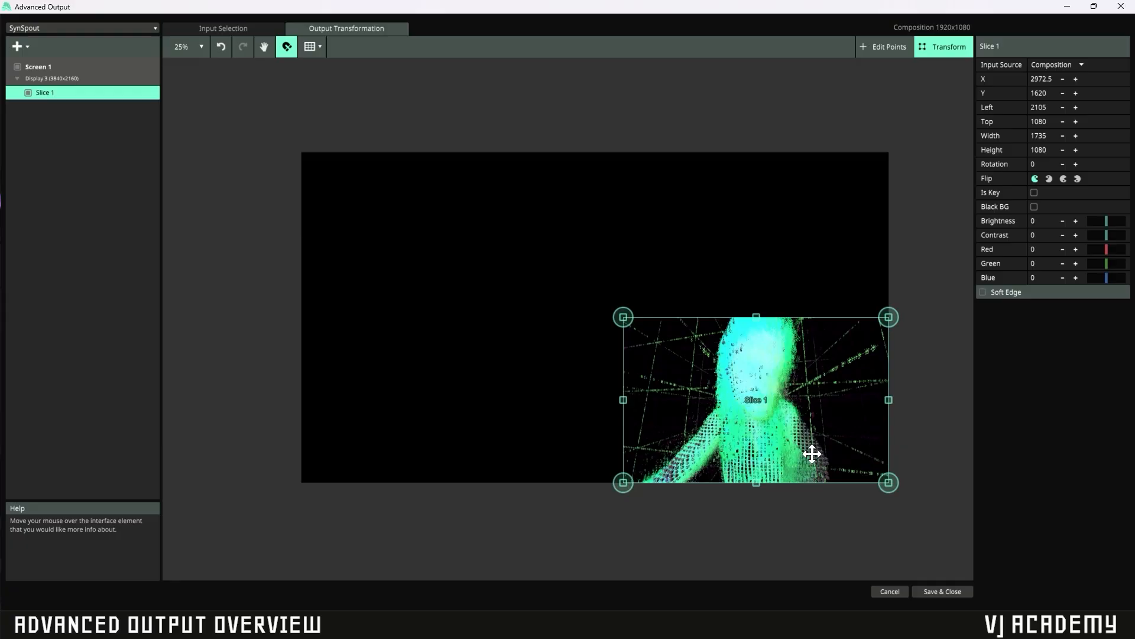
drag(812, 454, 493, 295)
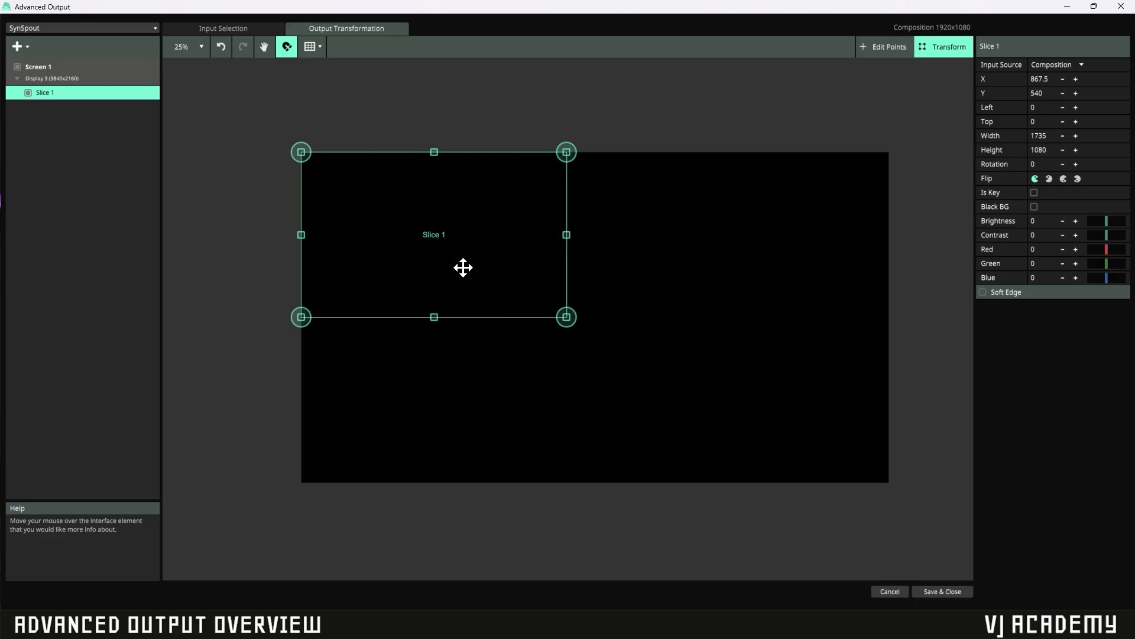
Move Slice 1 freely with snapping off, and turn snapping back on to align it with the output's upper-left corner
drag(463, 267, 590, 353)
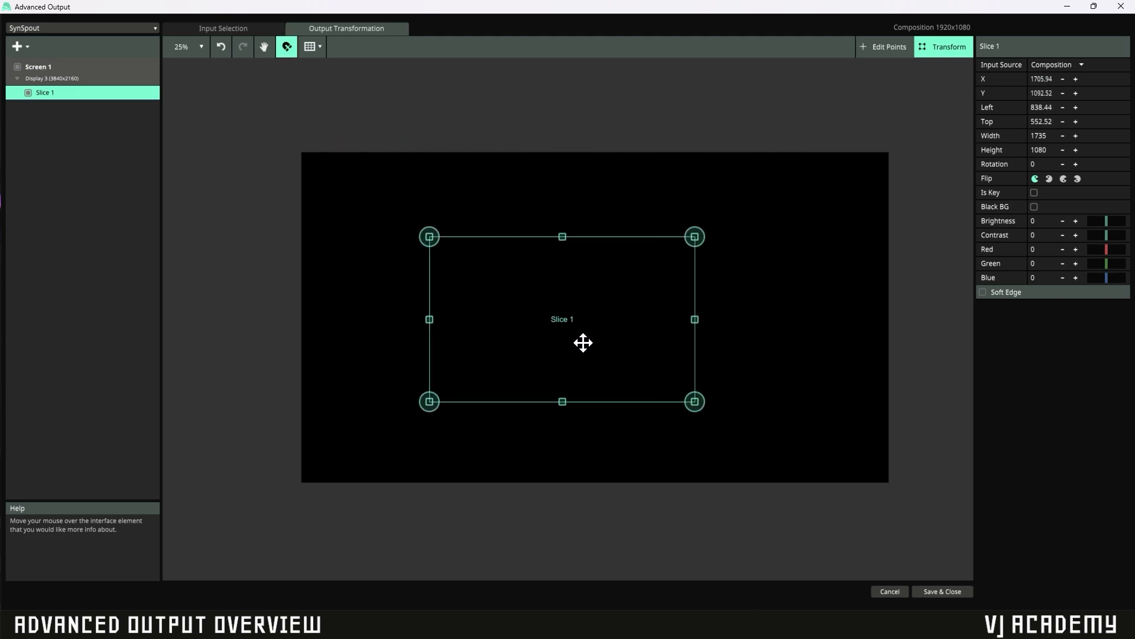
drag(552, 316, 534, 267)
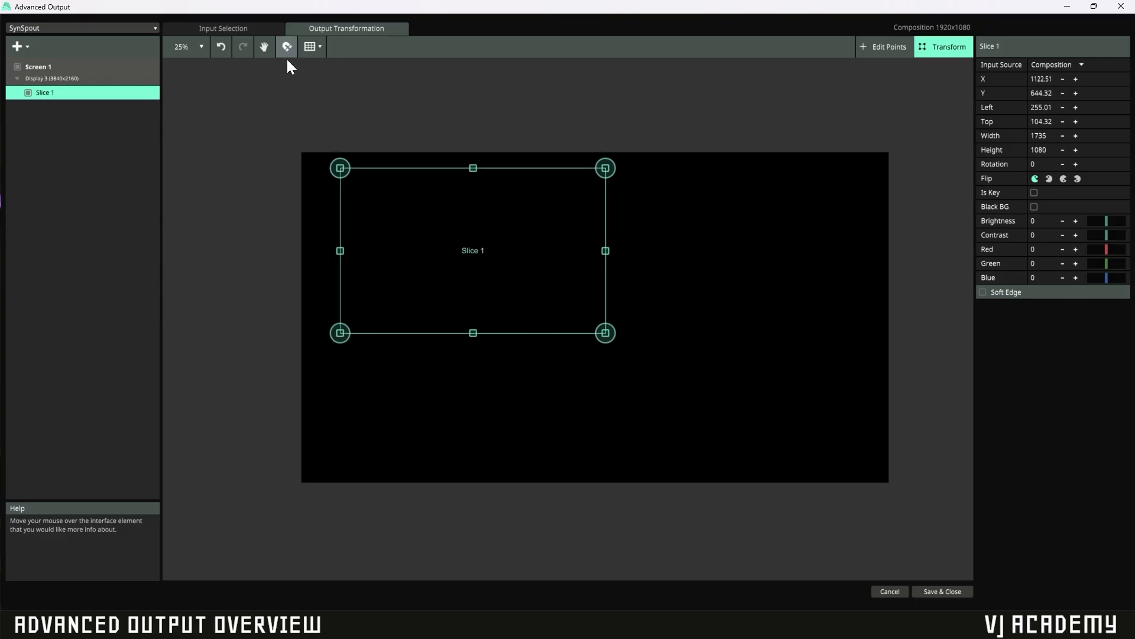
drag(467, 257, 450, 215)
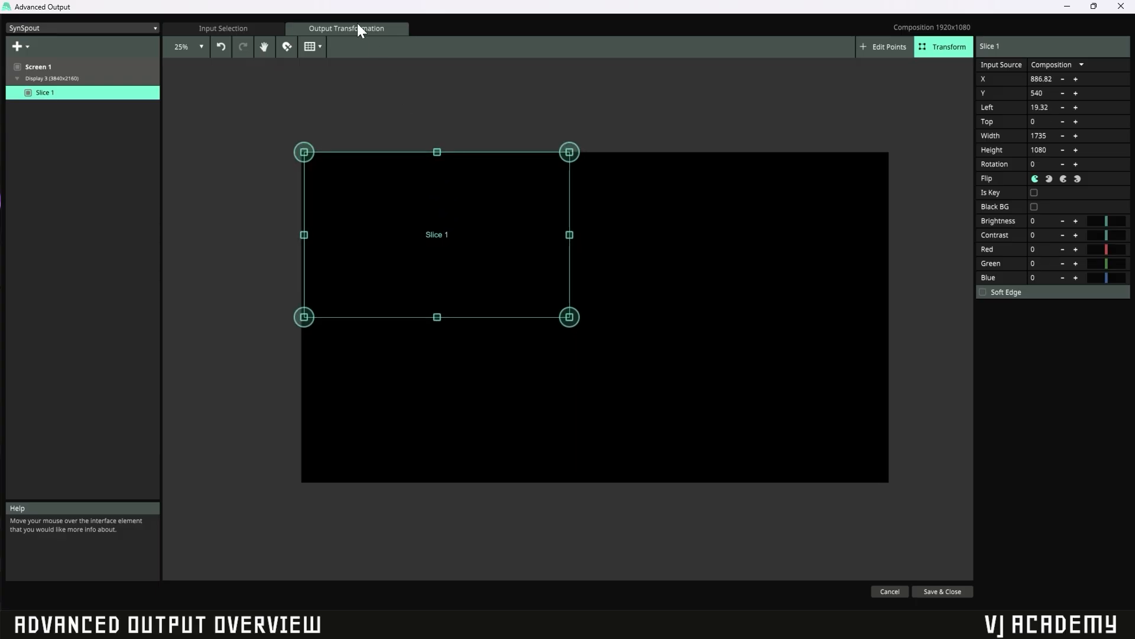
click(288, 46)
drag(459, 254, 454, 255)
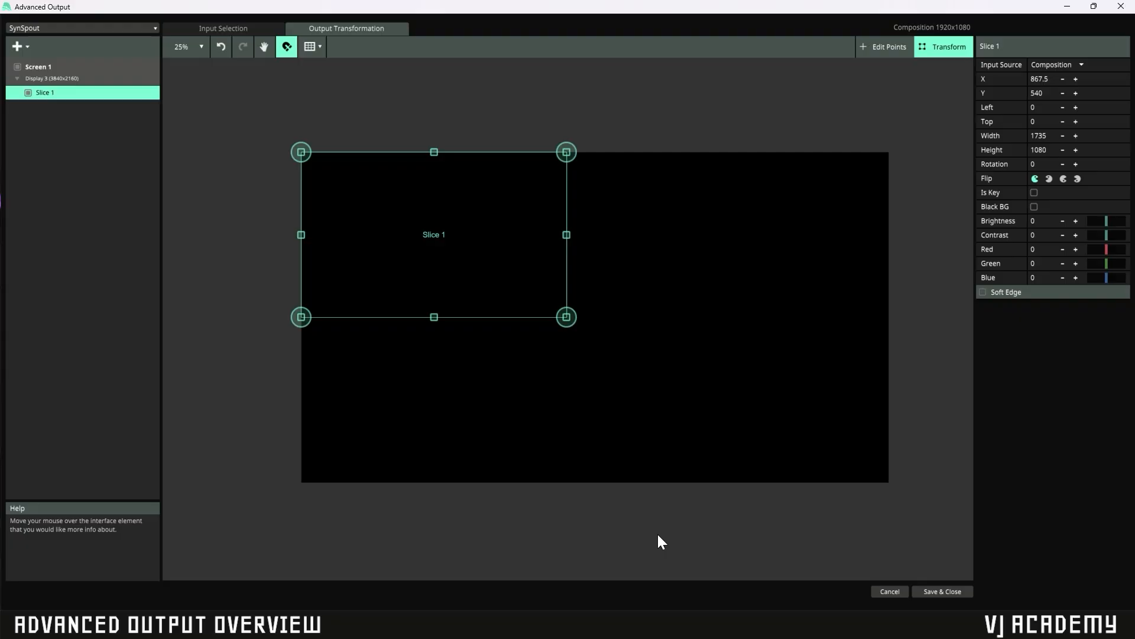
Move Slice 1 towards the middle of the output and stretch it by its edges to about 2214 × 1074
drag(399, 208, 557, 275)
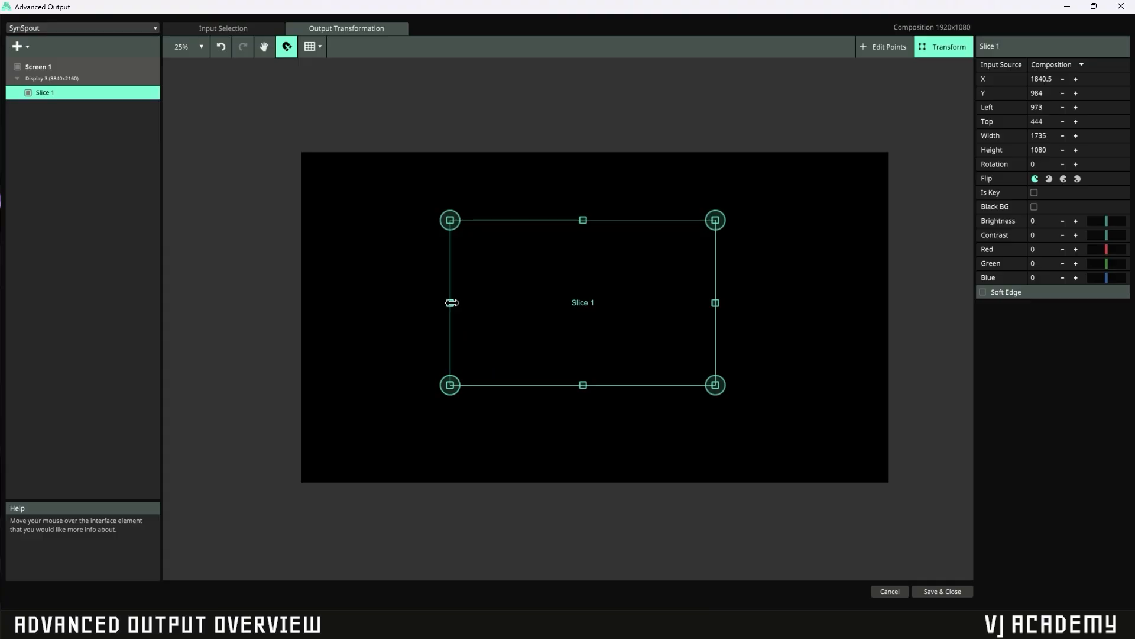
drag(452, 302, 477, 302)
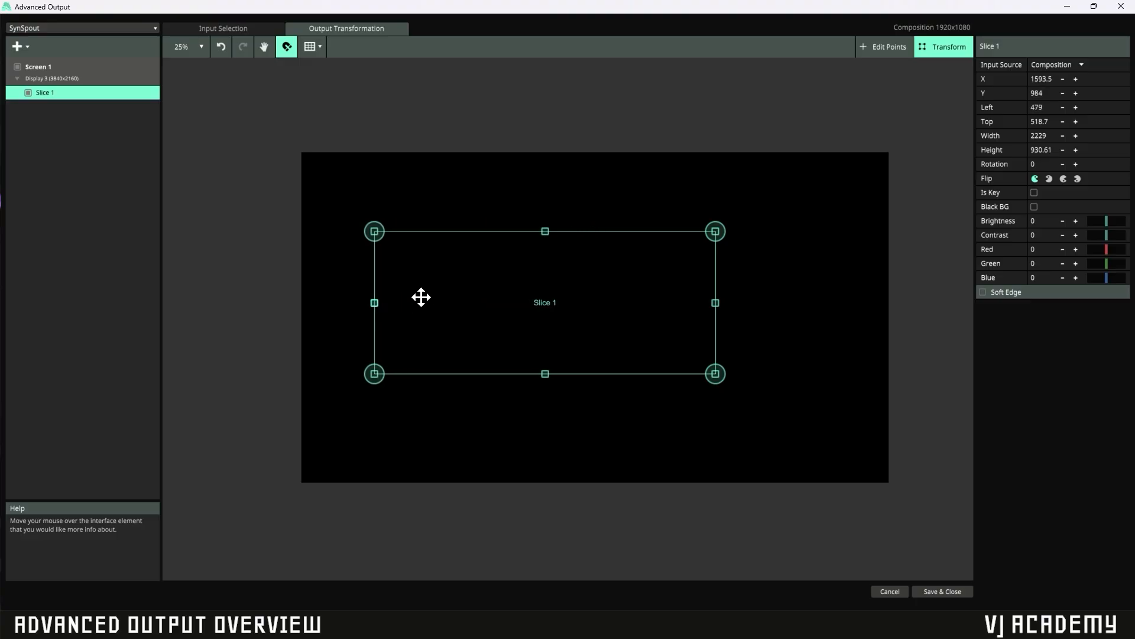
drag(549, 228, 547, 183)
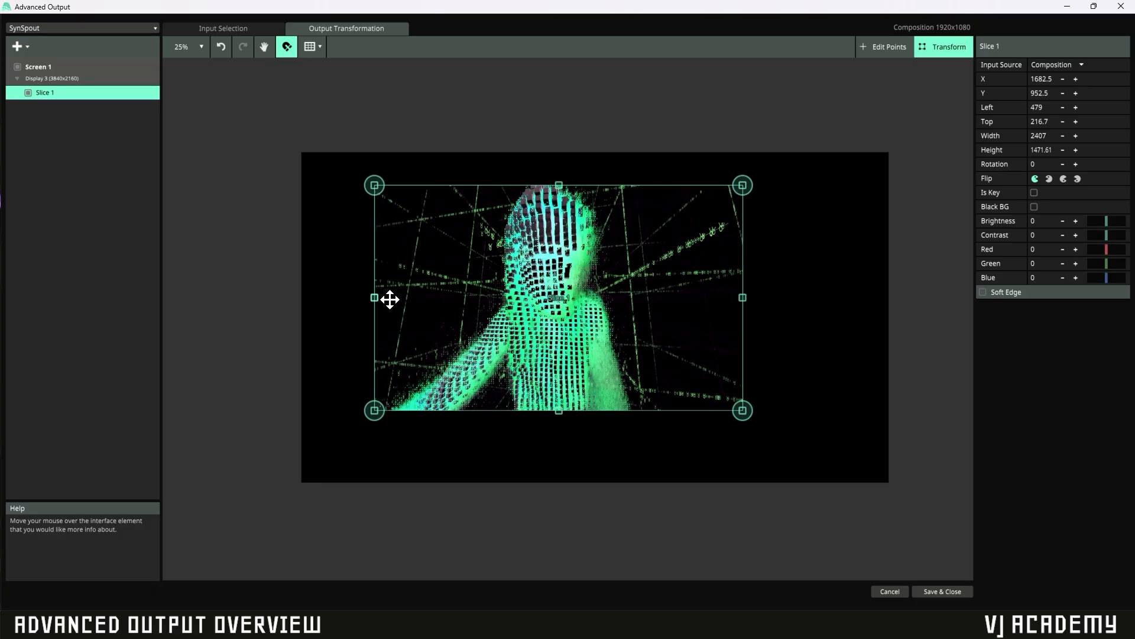
drag(376, 298, 456, 297)
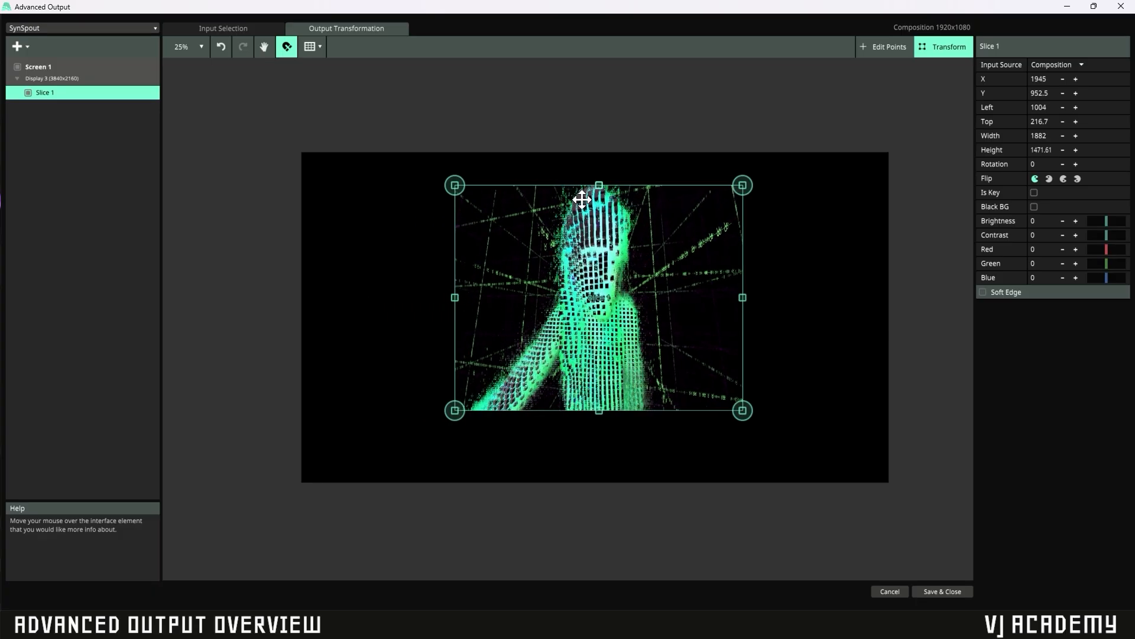
drag(598, 185, 618, 246)
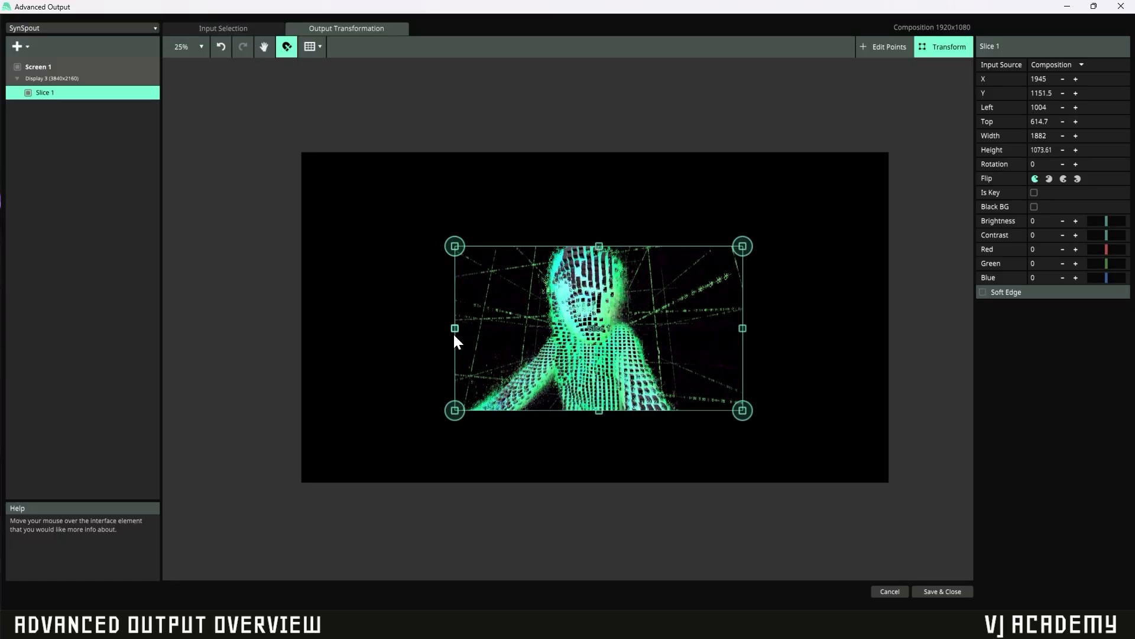
drag(452, 326, 401, 331)
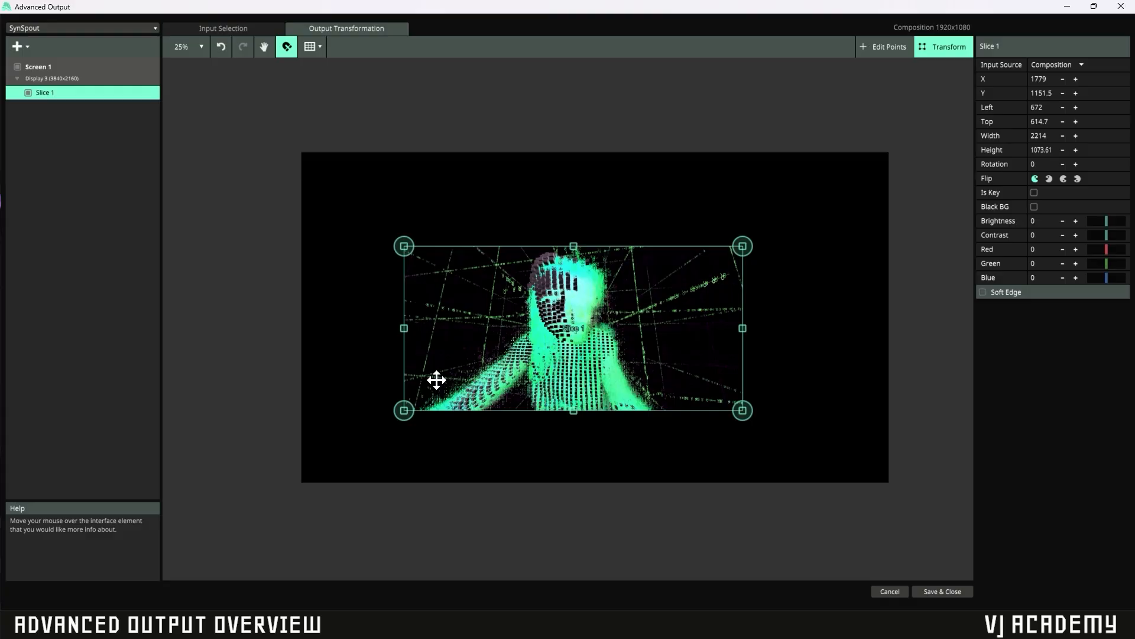
Centre Slice 1 vertically in the output and narrow its width to about 1404
drag(473, 332, 518, 321)
drag(447, 317, 459, 355)
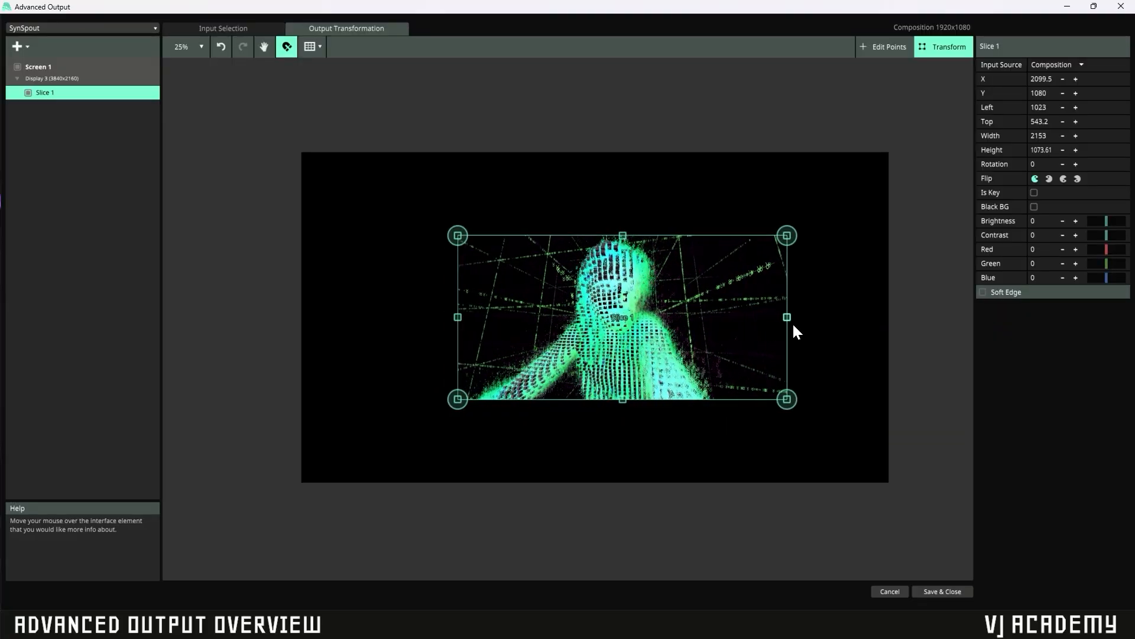
drag(786, 317, 672, 318)
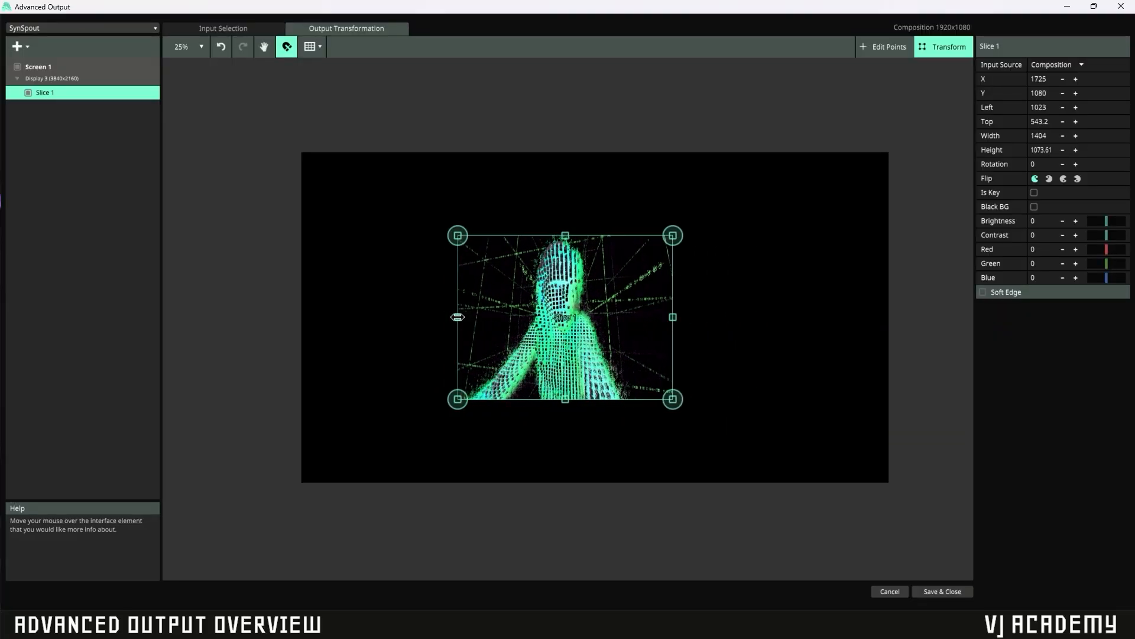
Enlarge Slice 1 to about 2518 × 1155 and centre it horizontally in the output
mouse_move(572, 243)
mouse_down()
mouse_move(558, 240)
mouse_move(562, 264)
mouse_move(560, 228)
mouse_up()
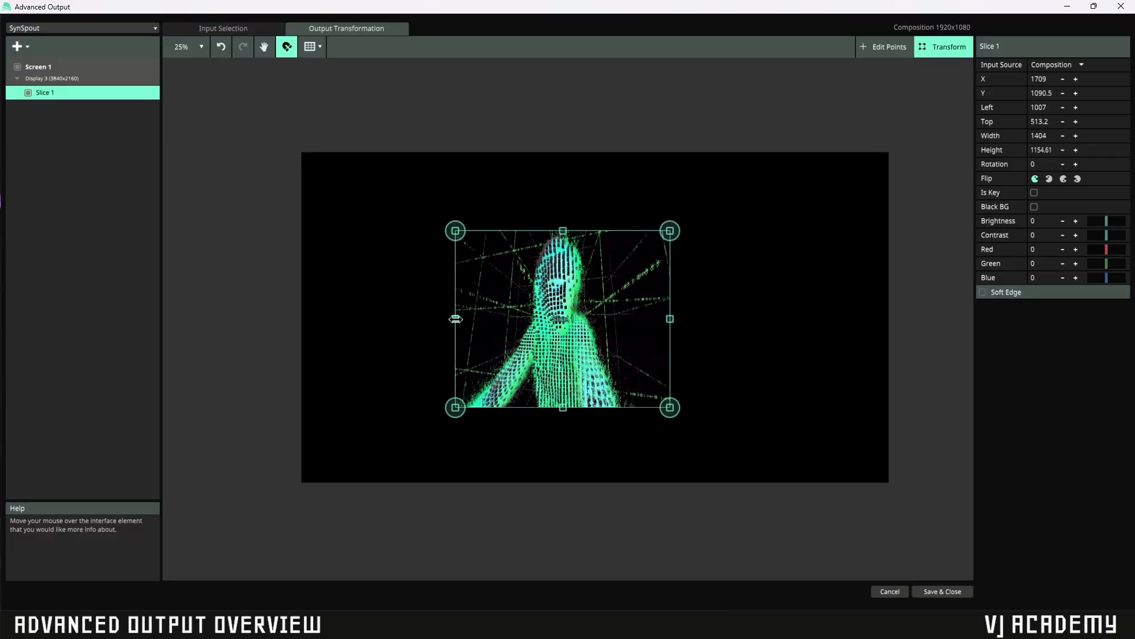
drag(455, 318, 369, 319)
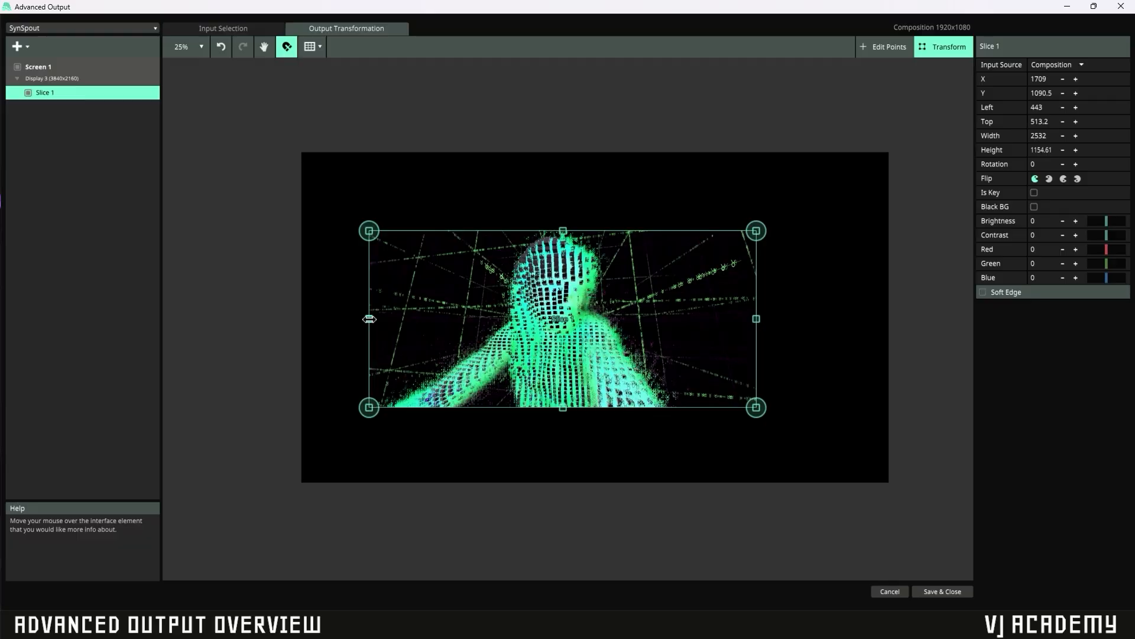
drag(512, 349, 545, 335)
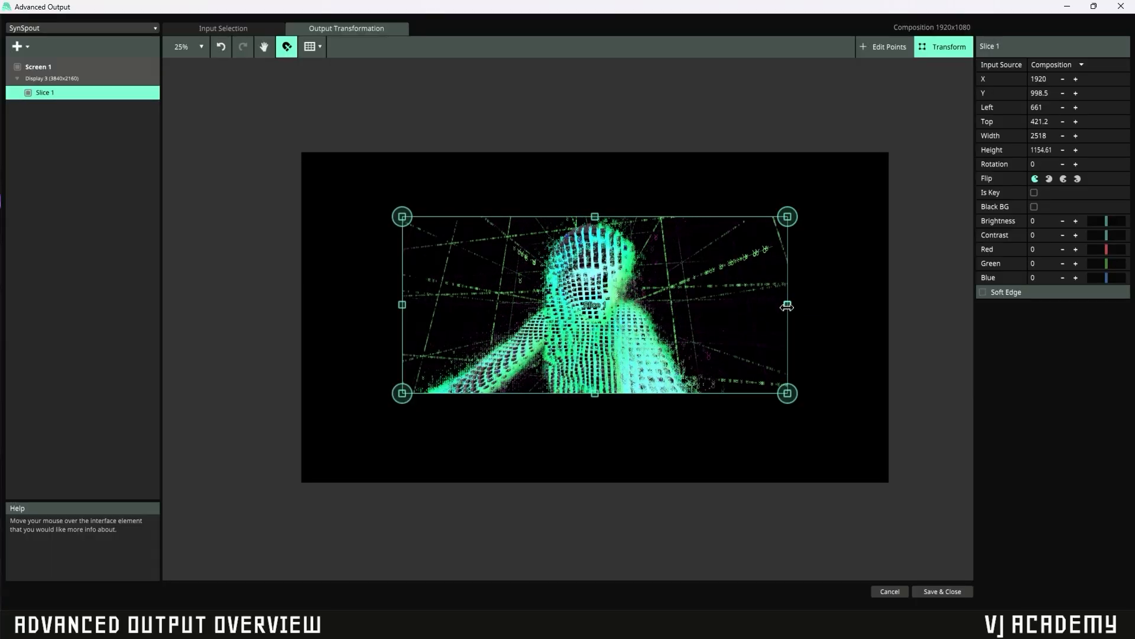
Shrink and enlarge Slice 1 proportionally about its centre, and bring its size to about 2788 × 1533
mouse_move(787, 306)
mouse_down()
mouse_move(878, 310)
mouse_move(790, 317)
mouse_up()
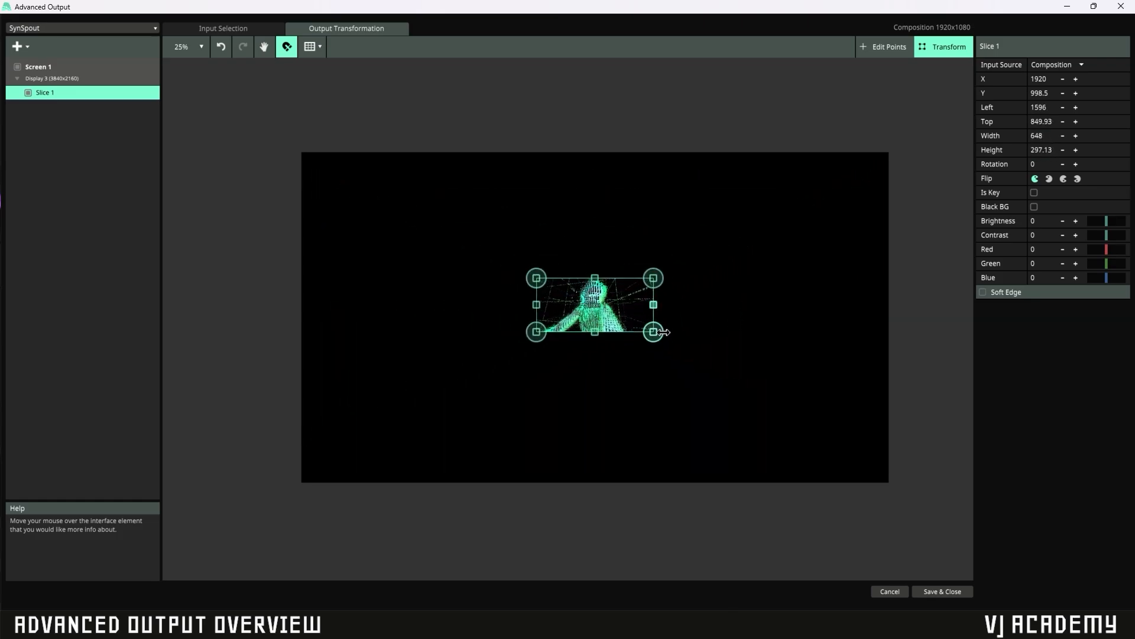
drag(663, 332, 852, 306)
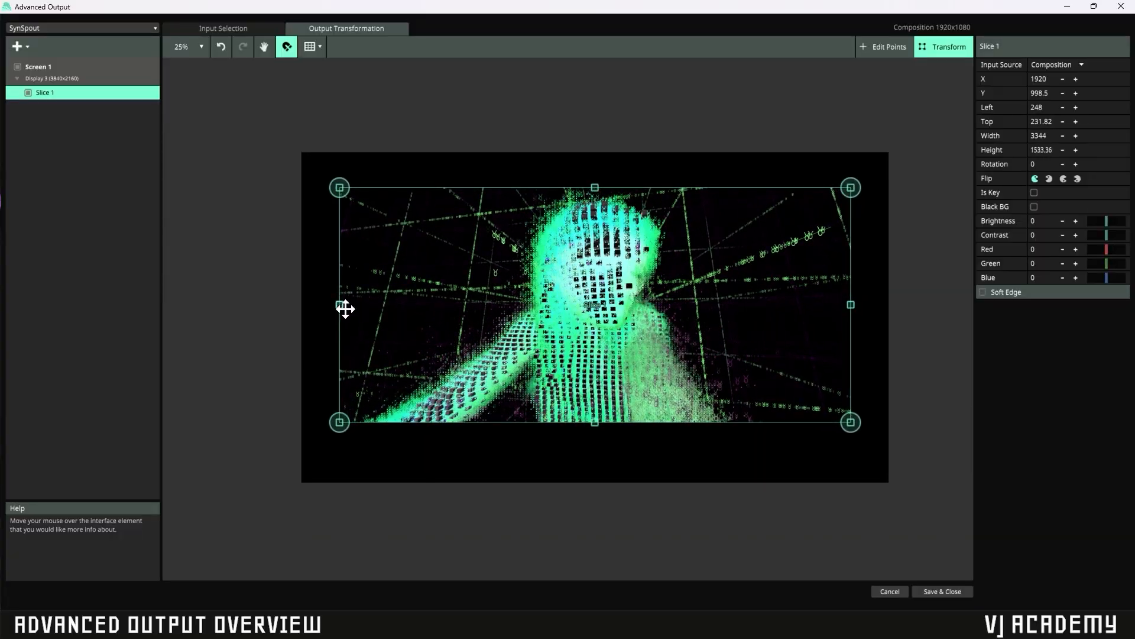
drag(341, 305, 460, 305)
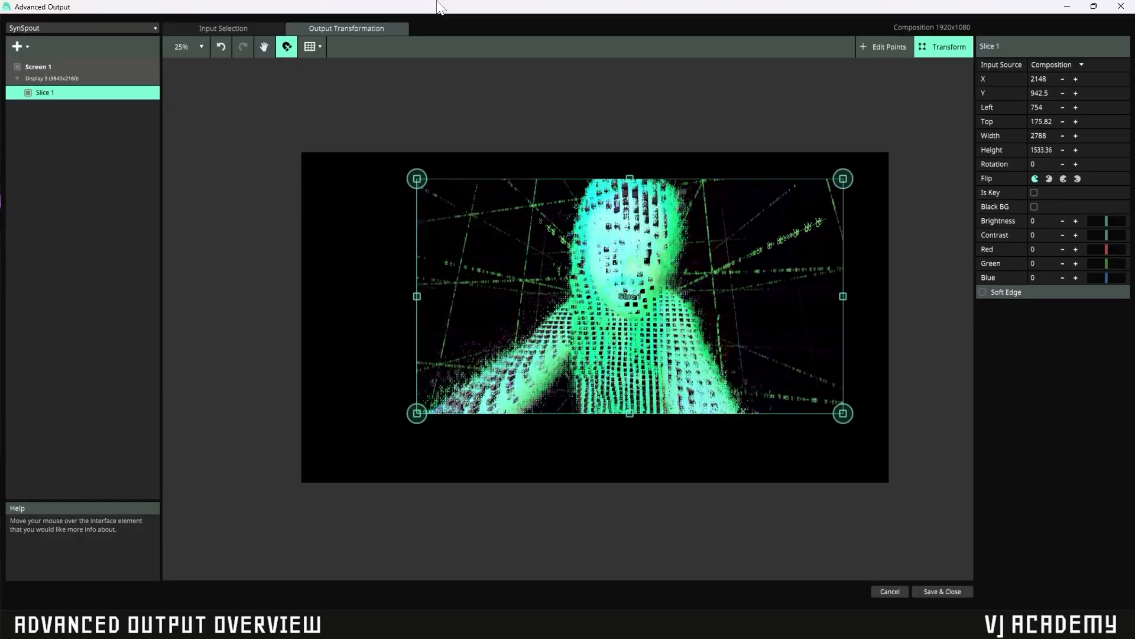
Nudge Slice 1 towards the output's upper-left corner, to about Left 74 and Top 26
key(Left)
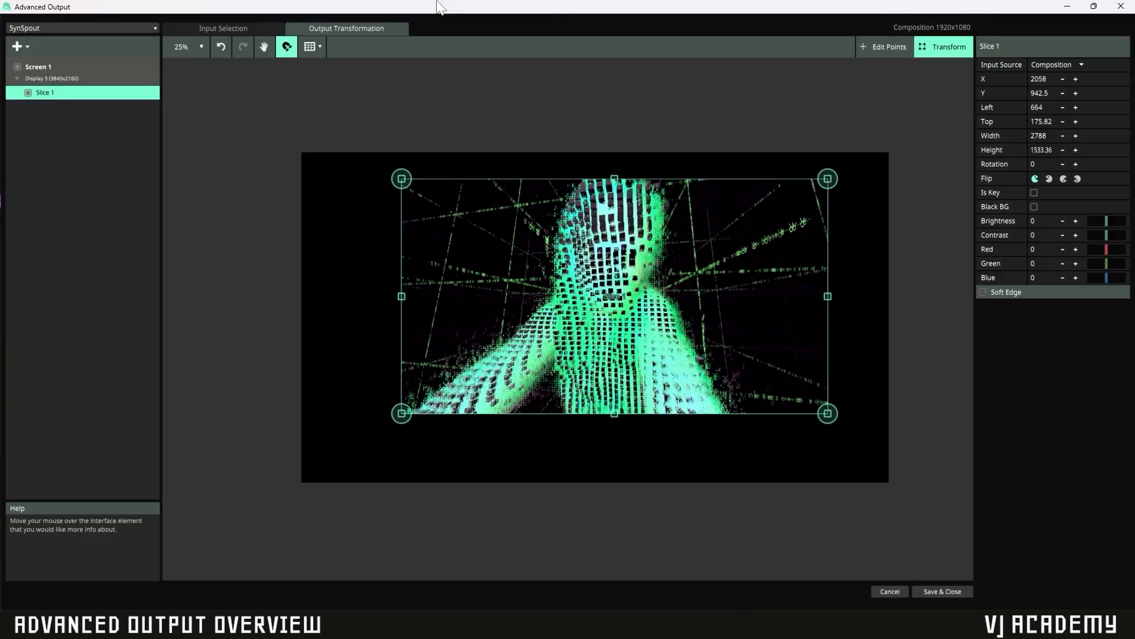
key(Left)
key(Up)
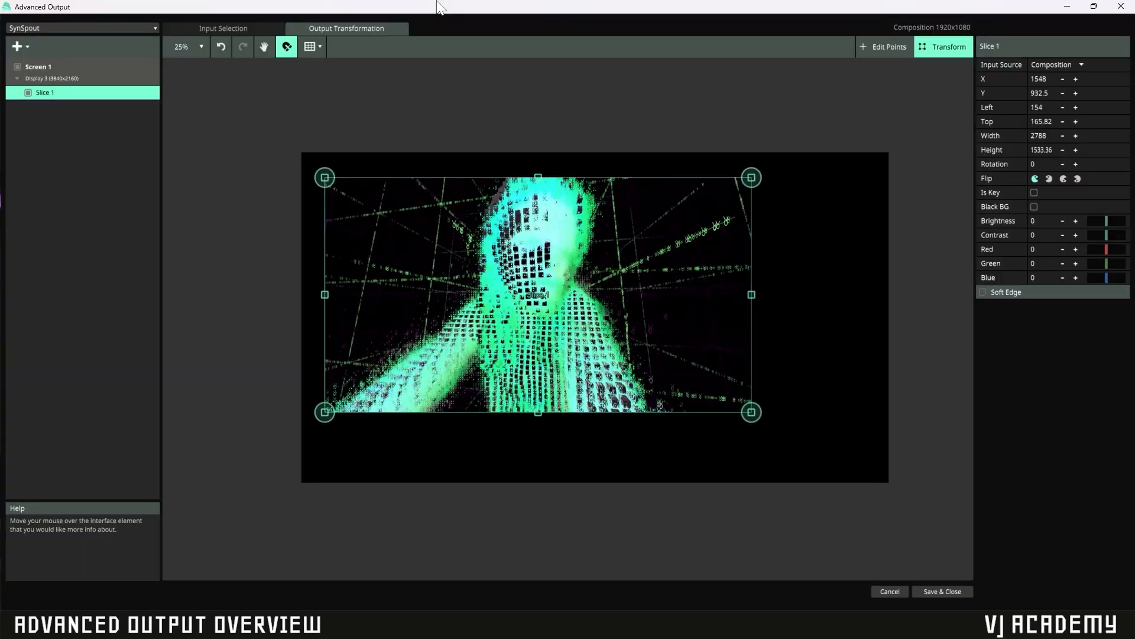
key(Up)
key(Left)
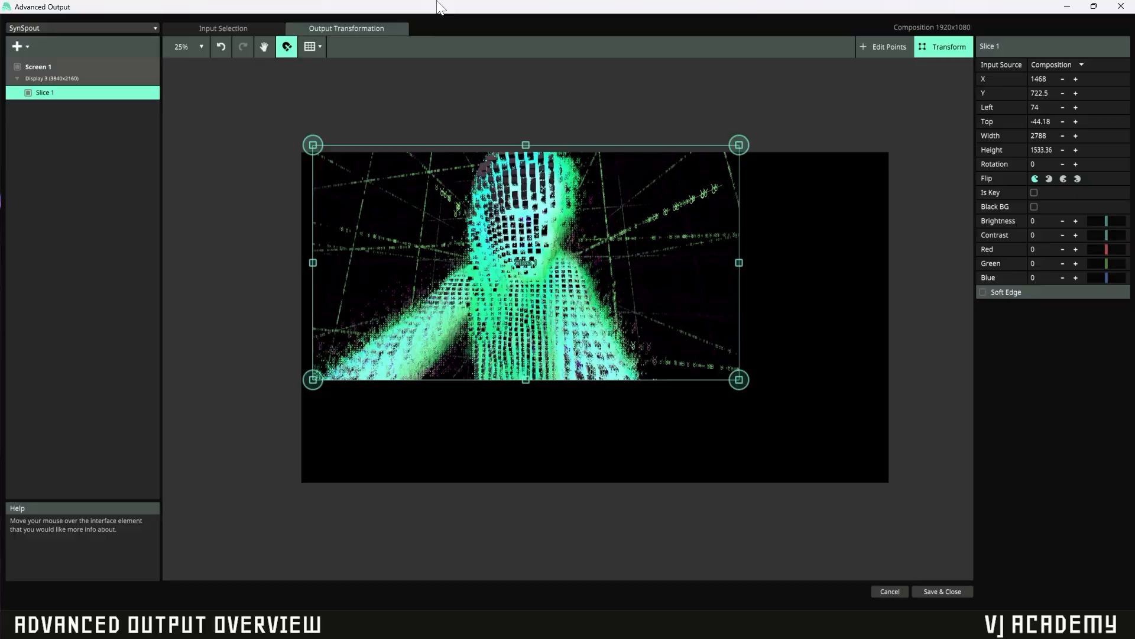
key(Down)
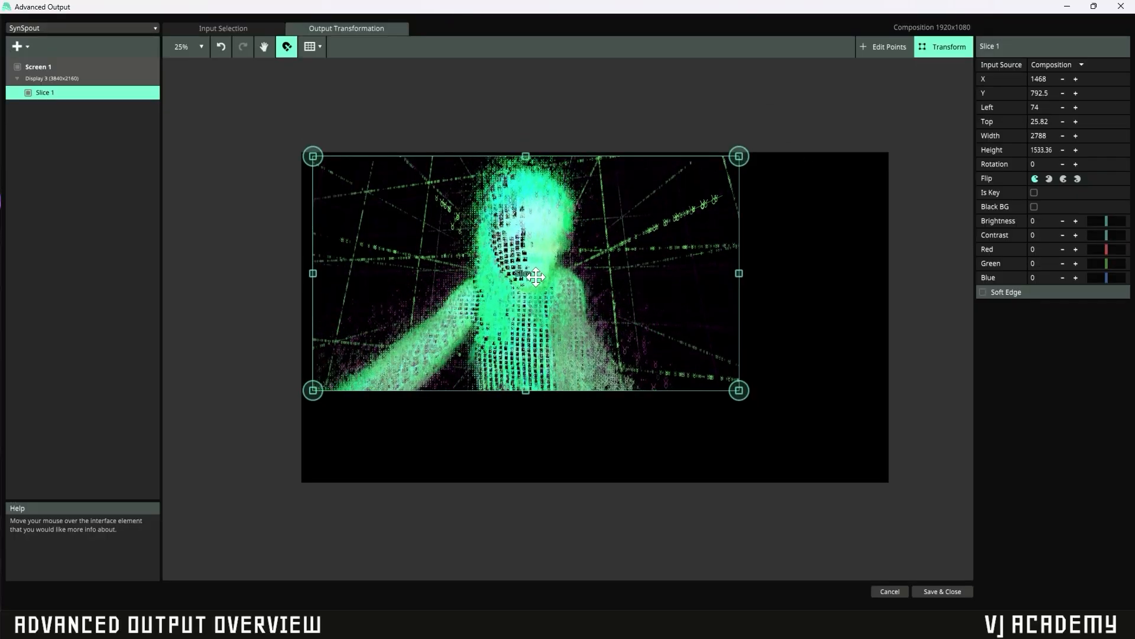
Zoom in and out of the output canvas to examine Slice 1 at different magnifications
scroll(535, 276, up, 3)
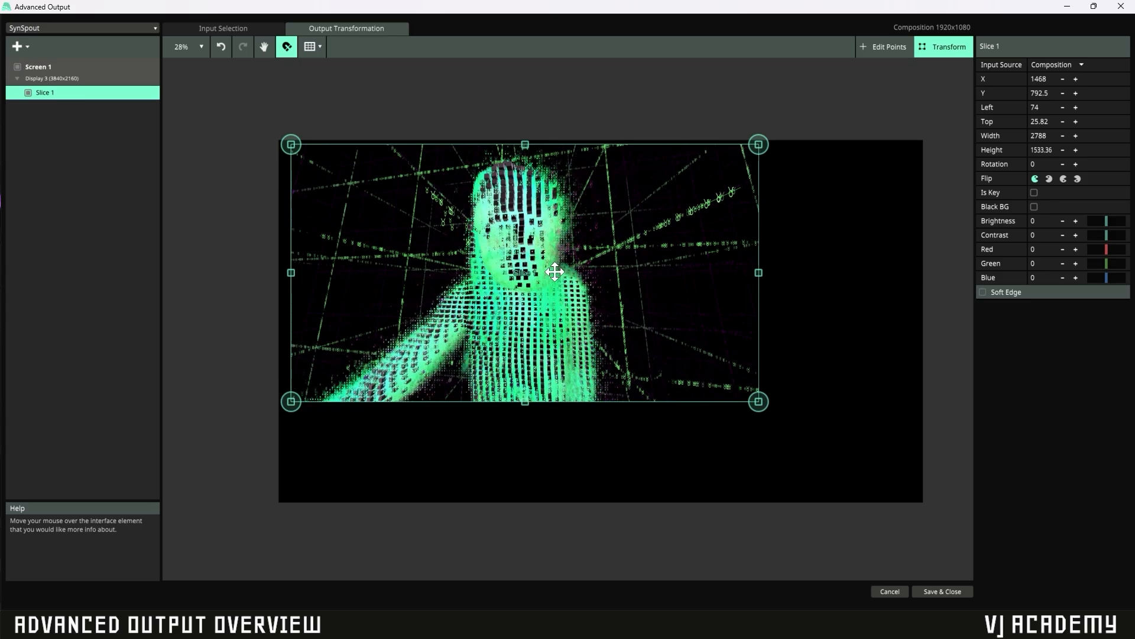
scroll(525, 272, down, 5)
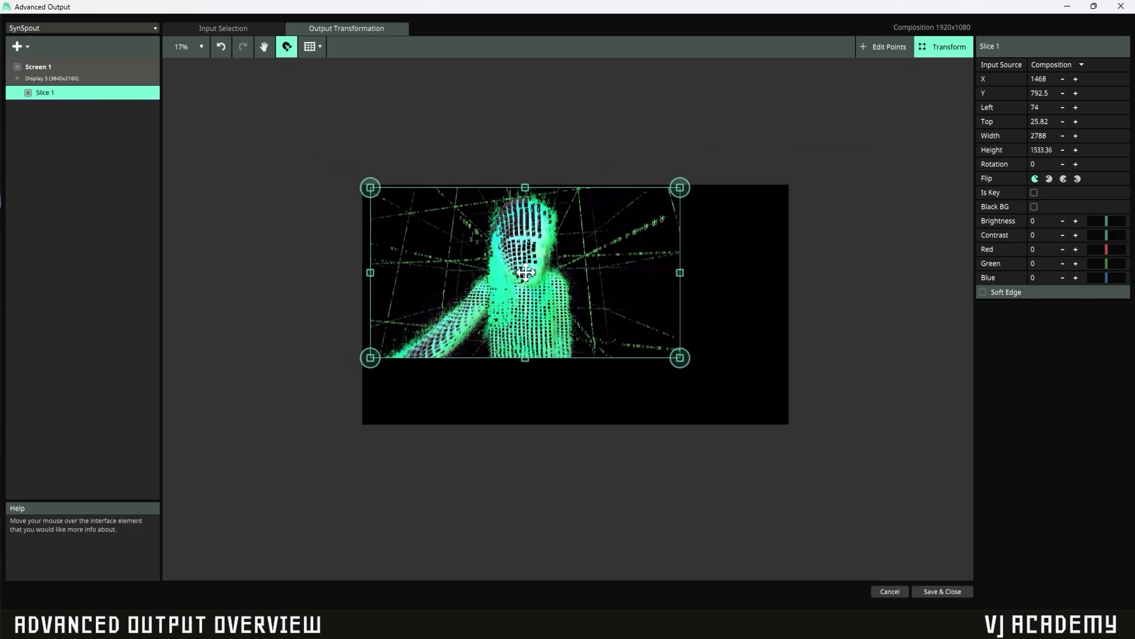
scroll(526, 272, up, 2)
scroll(528, 272, up, 5)
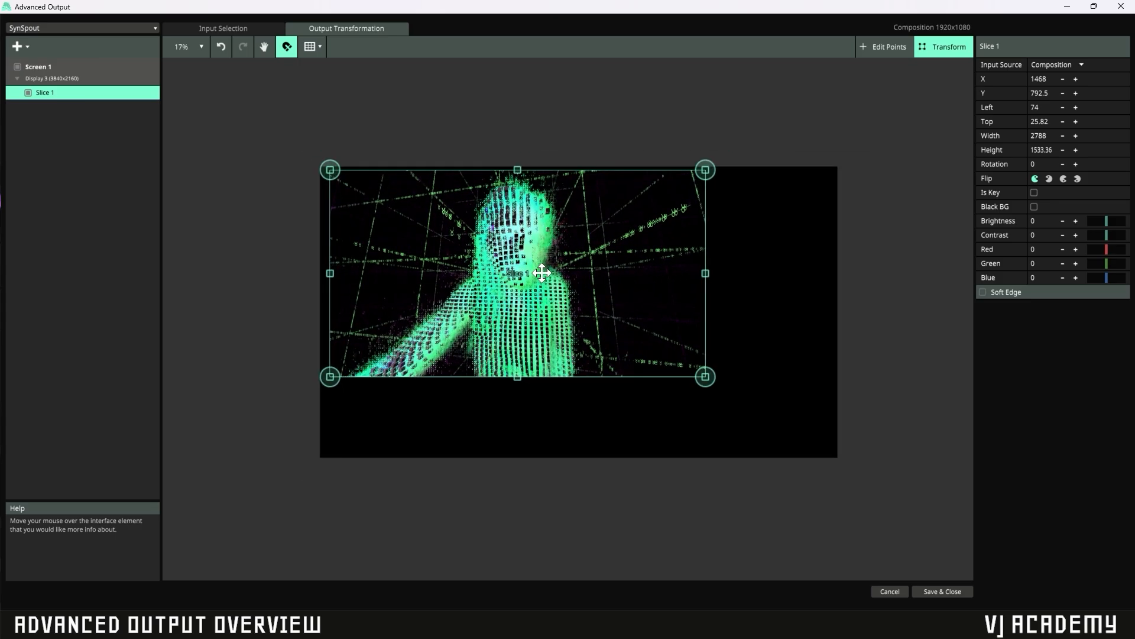
scroll(532, 275, down, 3)
scroll(534, 278, up, 5)
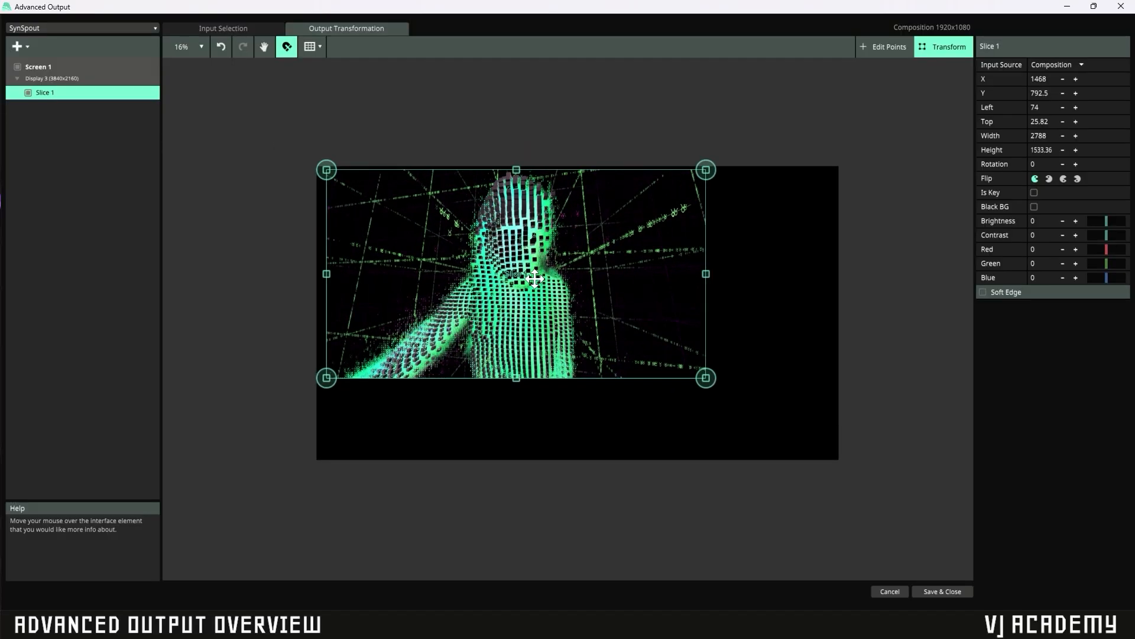
scroll(542, 288, down, 2)
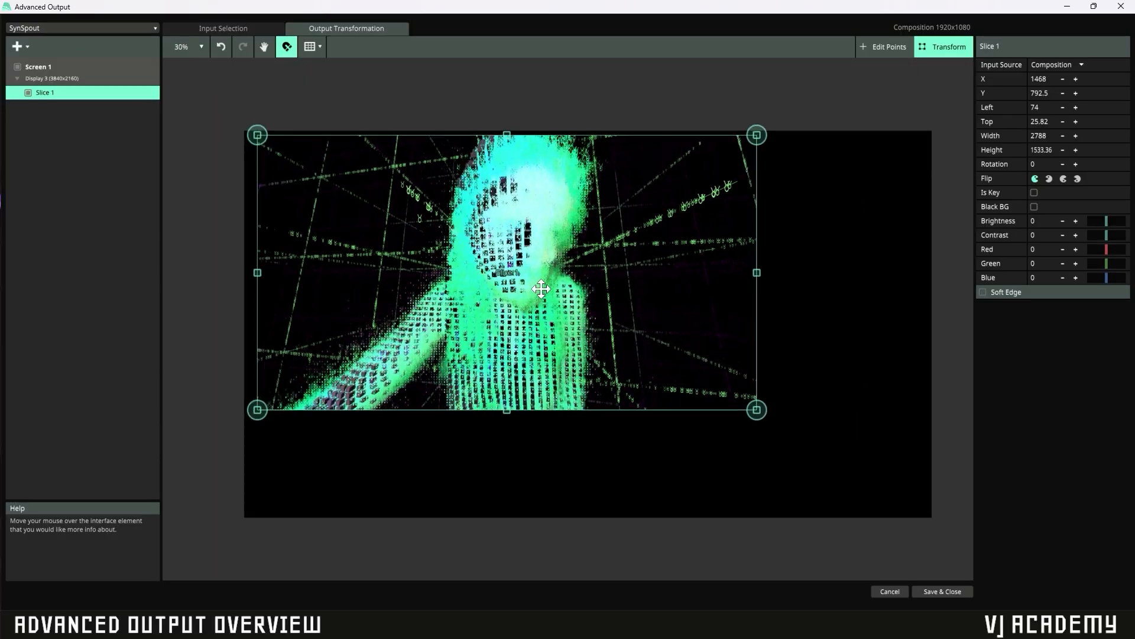
scroll(542, 289, up, 2)
scroll(542, 288, down, 1)
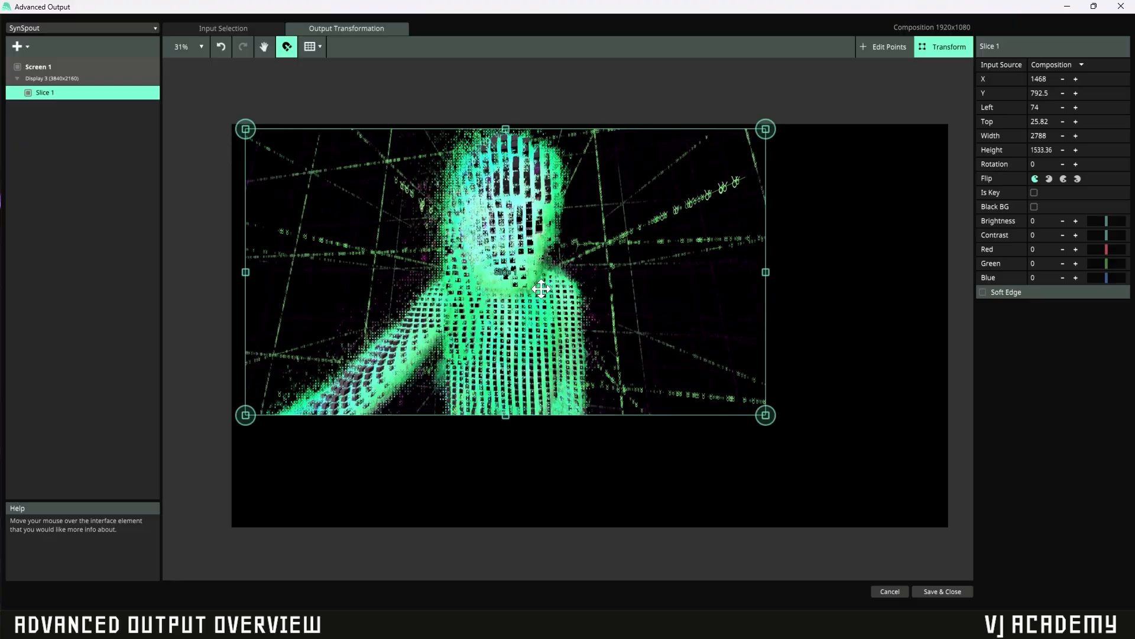
scroll(541, 288, down, 3)
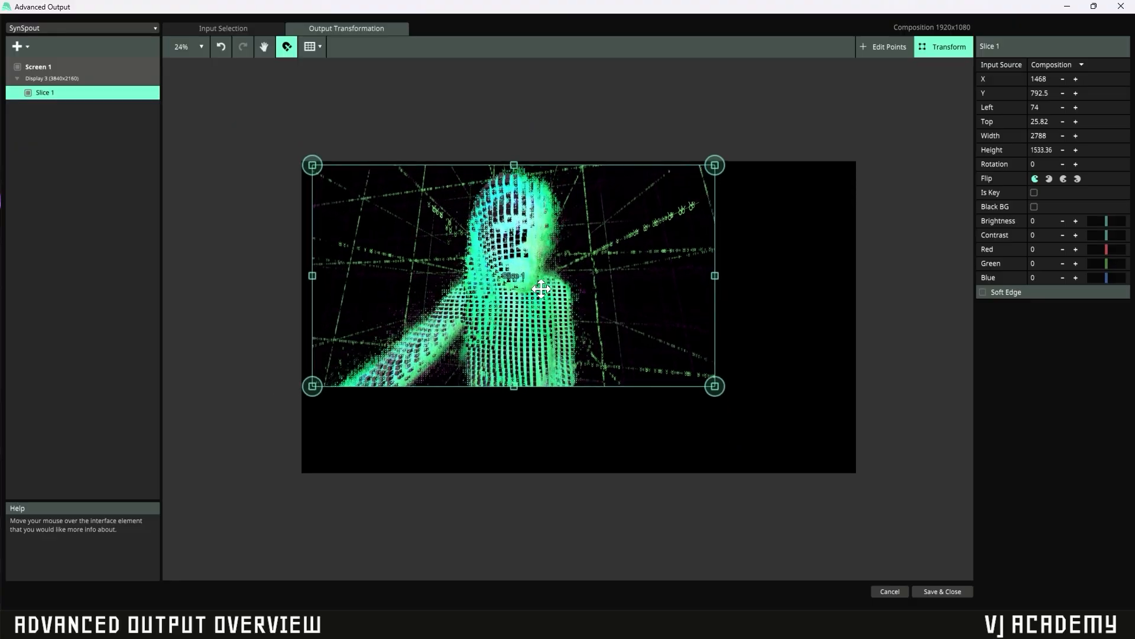
scroll(542, 289, up, 2)
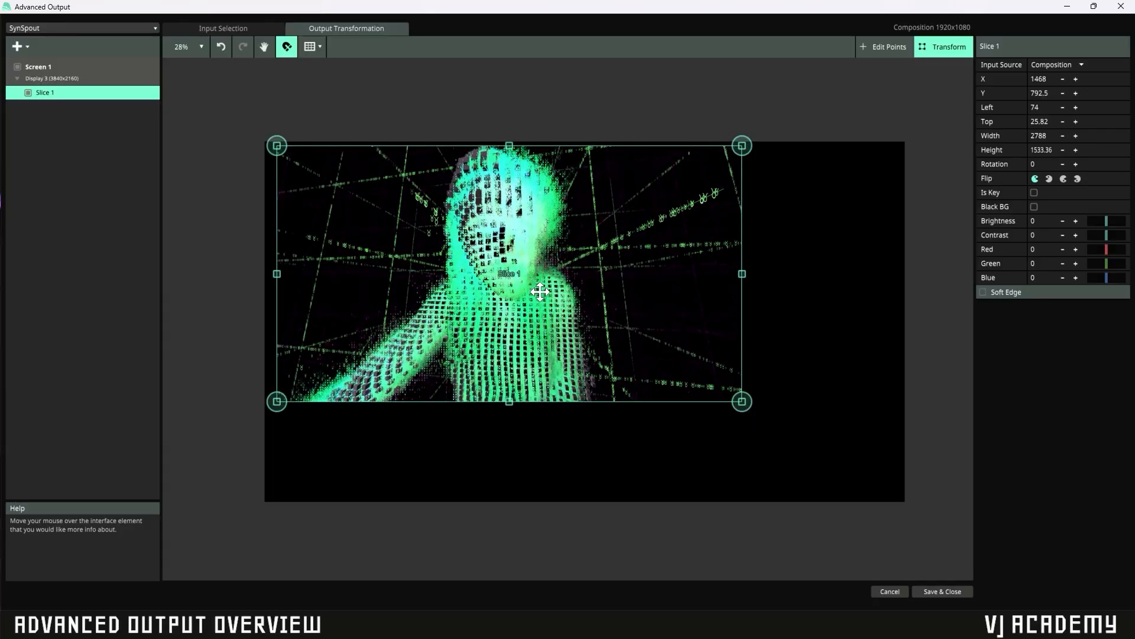
Move Slice 1 partly off the output, and resize it from its upper-left corner to snap at Left 0, Top 0, about 2090 × 1406
mouse_move(567, 248)
mouse_down()
mouse_move(482, 260)
mouse_move(558, 332)
mouse_move(731, 230)
mouse_move(540, 167)
mouse_move(591, 302)
mouse_move(552, 167)
mouse_move(599, 273)
mouse_move(472, 223)
mouse_move(555, 209)
mouse_move(563, 227)
mouse_up()
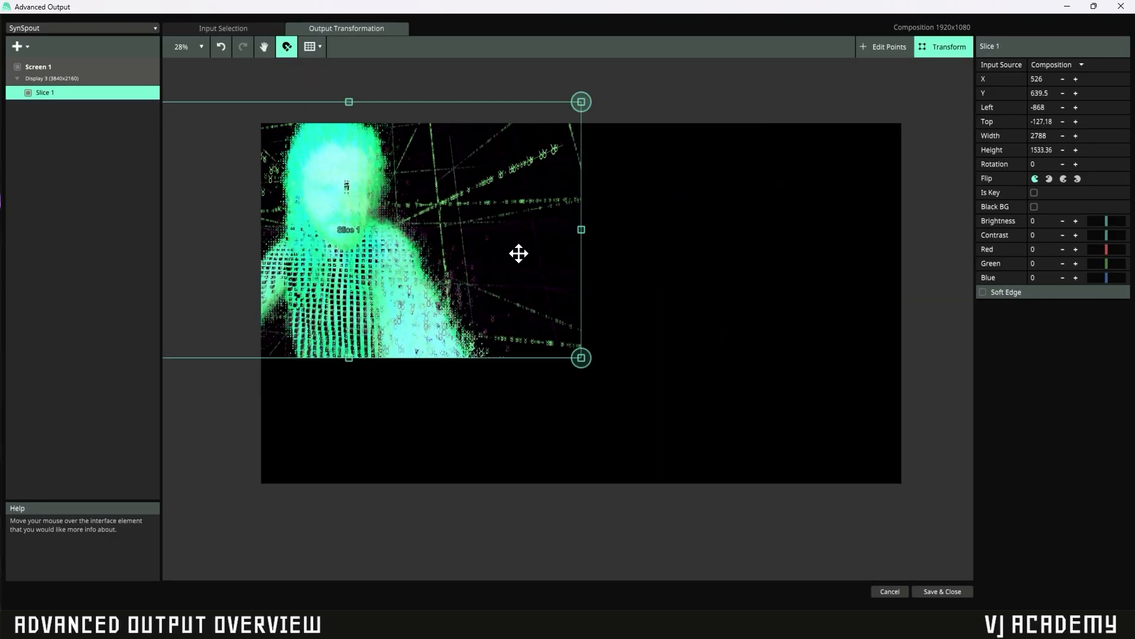
key(space)
drag(425, 207, 496, 219)
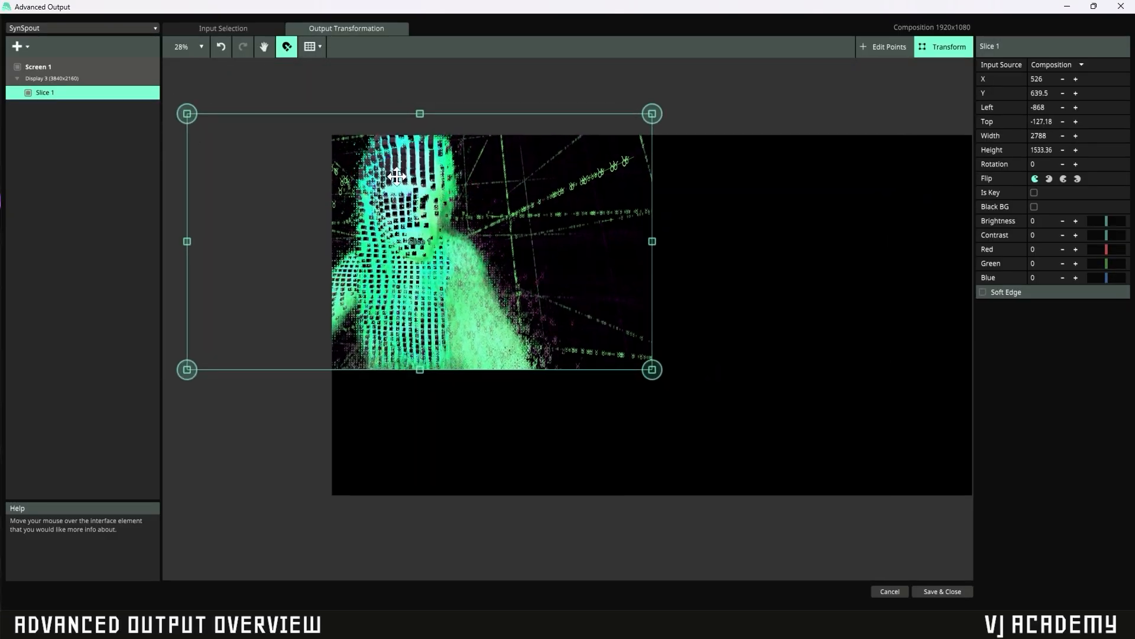
drag(185, 114, 310, 137)
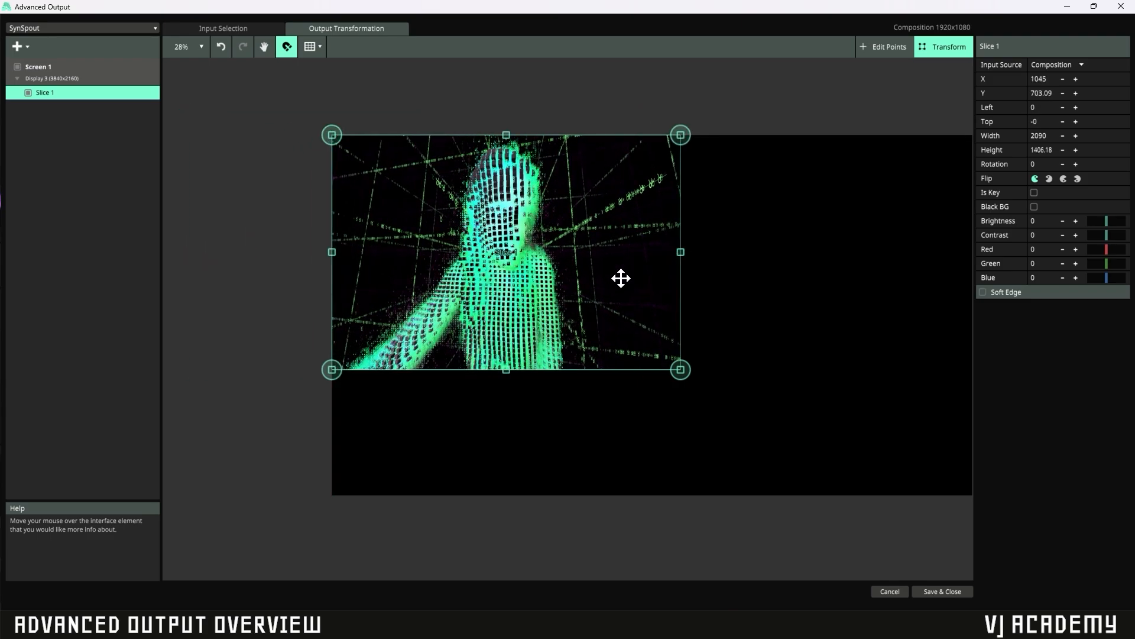
Switch Slice 1 to point editing with panning off, and shift its upper-right corner point to about X 2079, Y 4
key(space)
drag(546, 266, 450, 269)
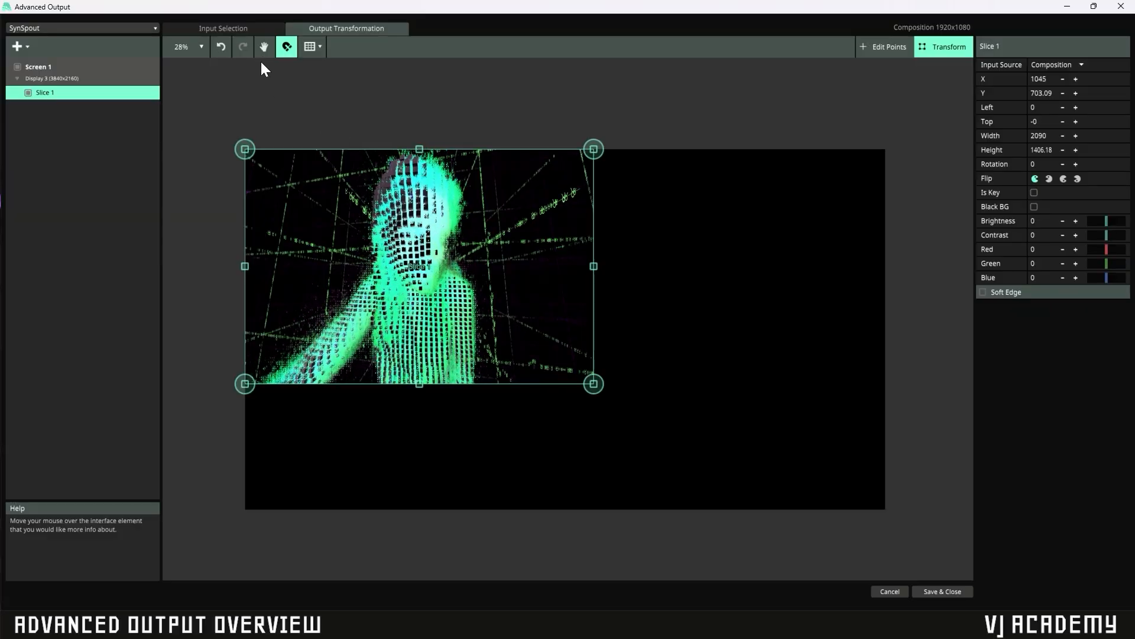
mouse_move(454, 265)
mouse_down()
mouse_move(566, 222)
mouse_move(439, 223)
mouse_move(477, 254)
mouse_move(495, 303)
mouse_move(497, 286)
mouse_move(453, 259)
mouse_up()
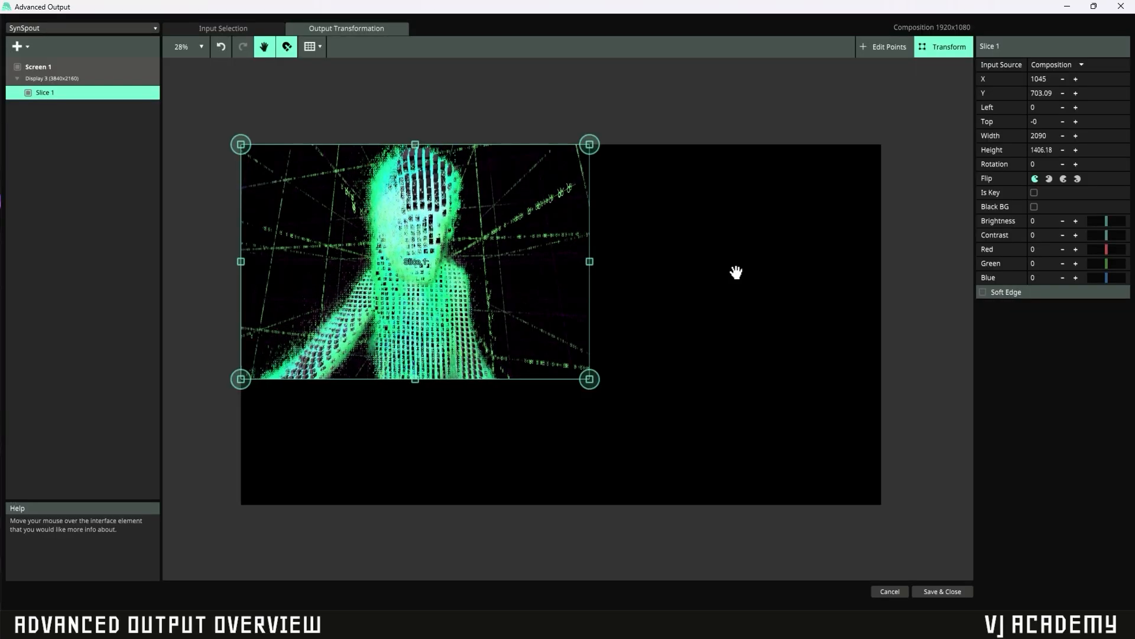
click(900, 46)
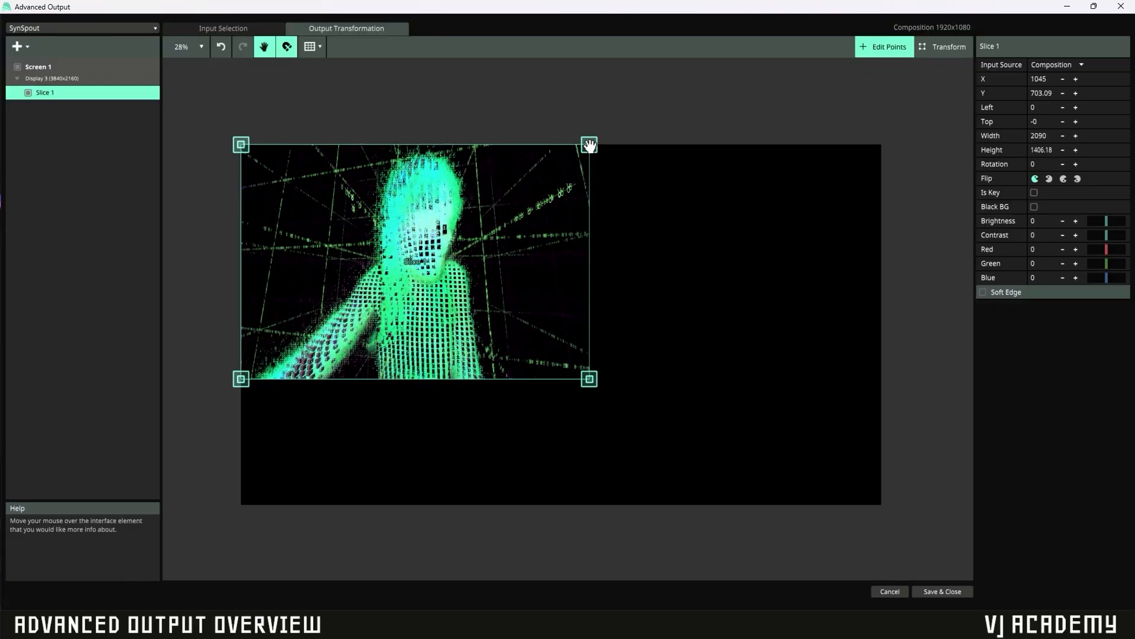
drag(590, 145, 592, 146)
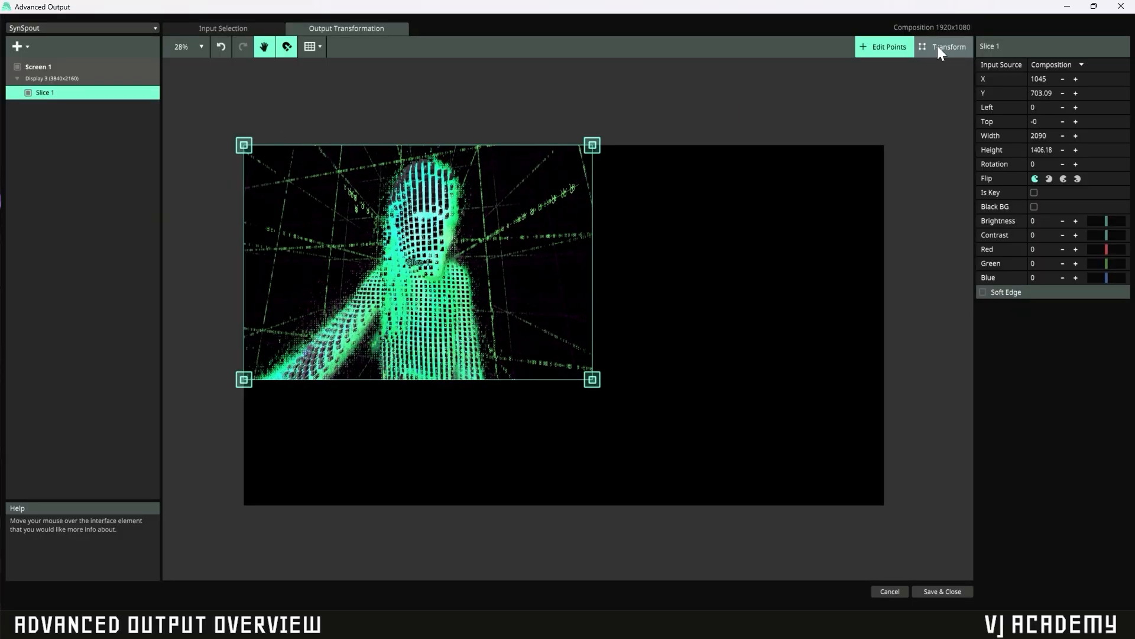
drag(591, 144, 570, 122)
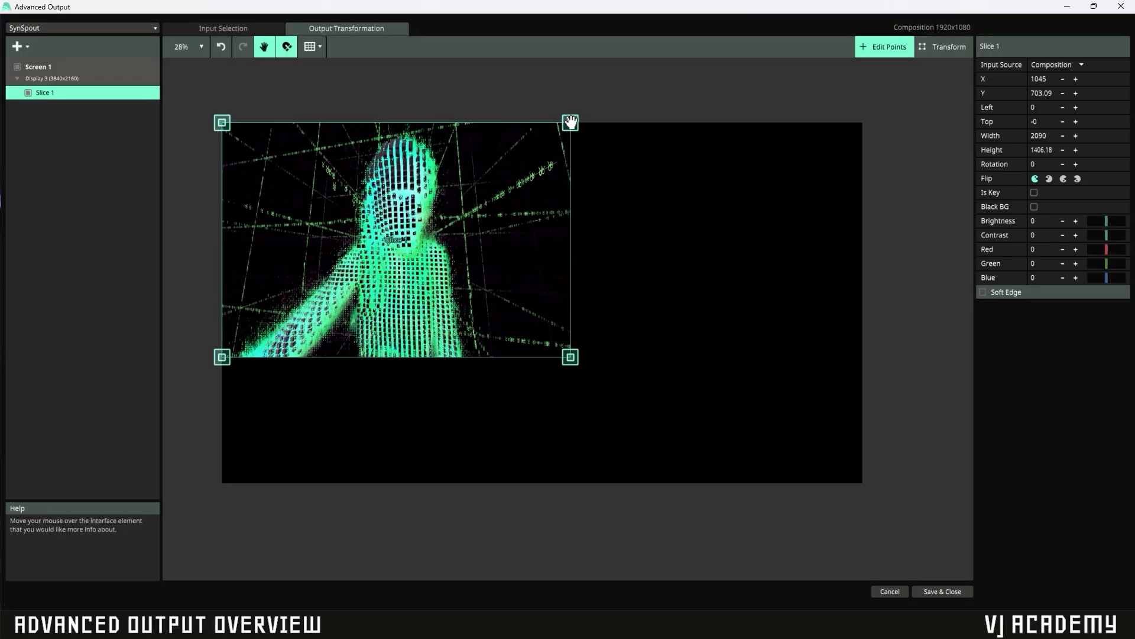
click(287, 47)
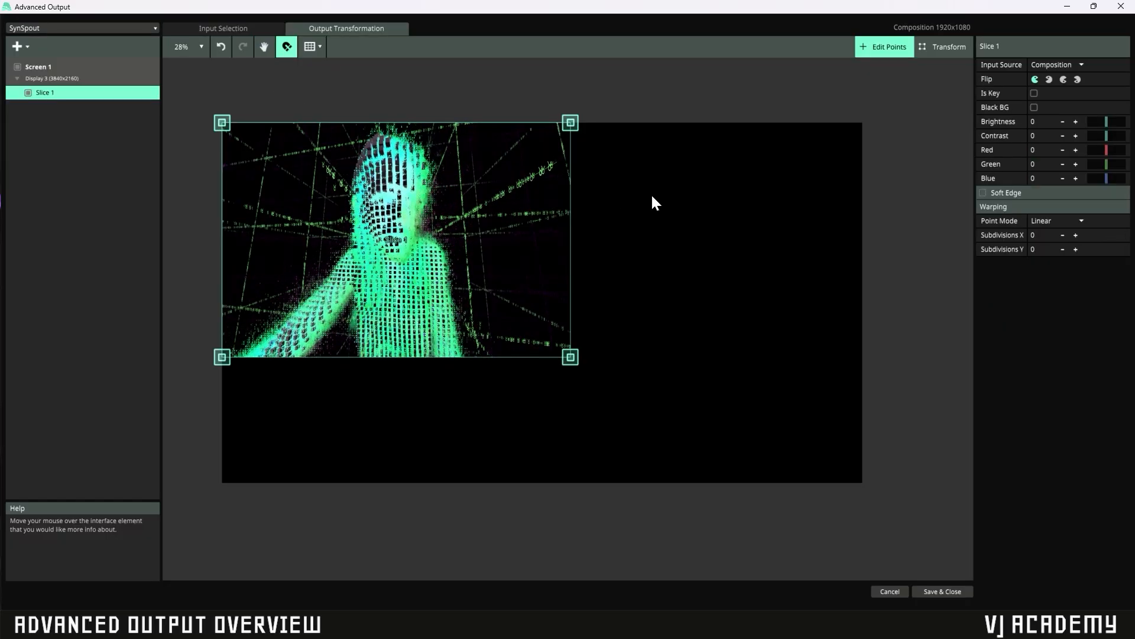
mouse_move(572, 124)
mouse_down()
mouse_move(592, 194)
mouse_move(535, 174)
mouse_move(584, 140)
mouse_move(507, 175)
mouse_move(570, 141)
mouse_move(568, 123)
mouse_move(498, 192)
mouse_move(581, 126)
mouse_move(647, 139)
mouse_move(616, 121)
mouse_move(471, 170)
mouse_move(567, 124)
mouse_move(565, 147)
mouse_move(563, 137)
mouse_up()
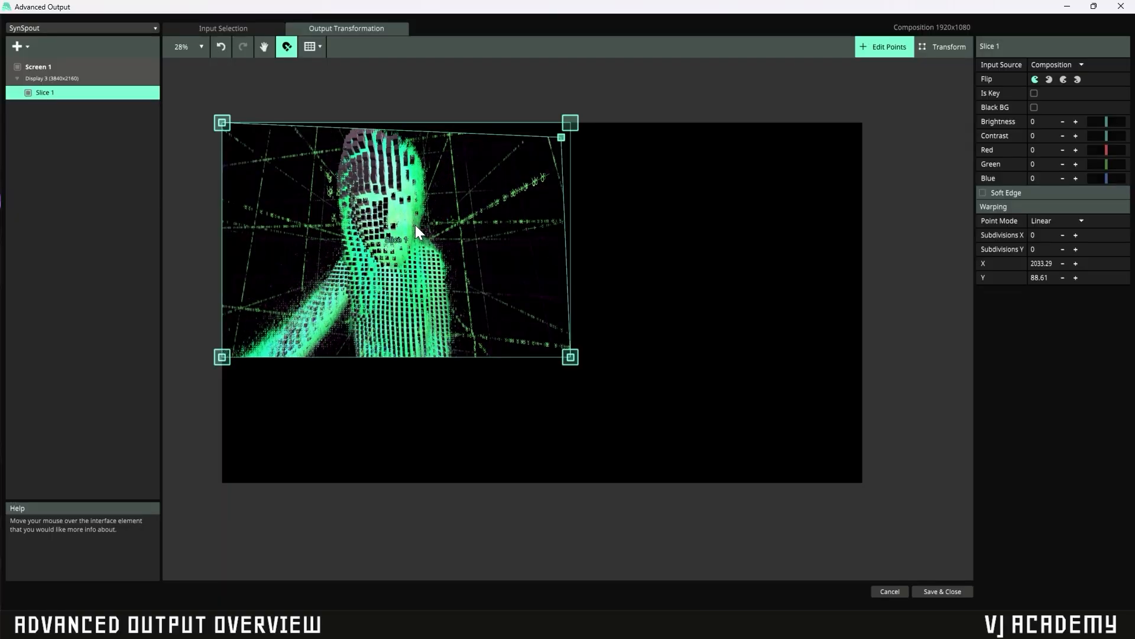
drag(561, 137, 568, 120)
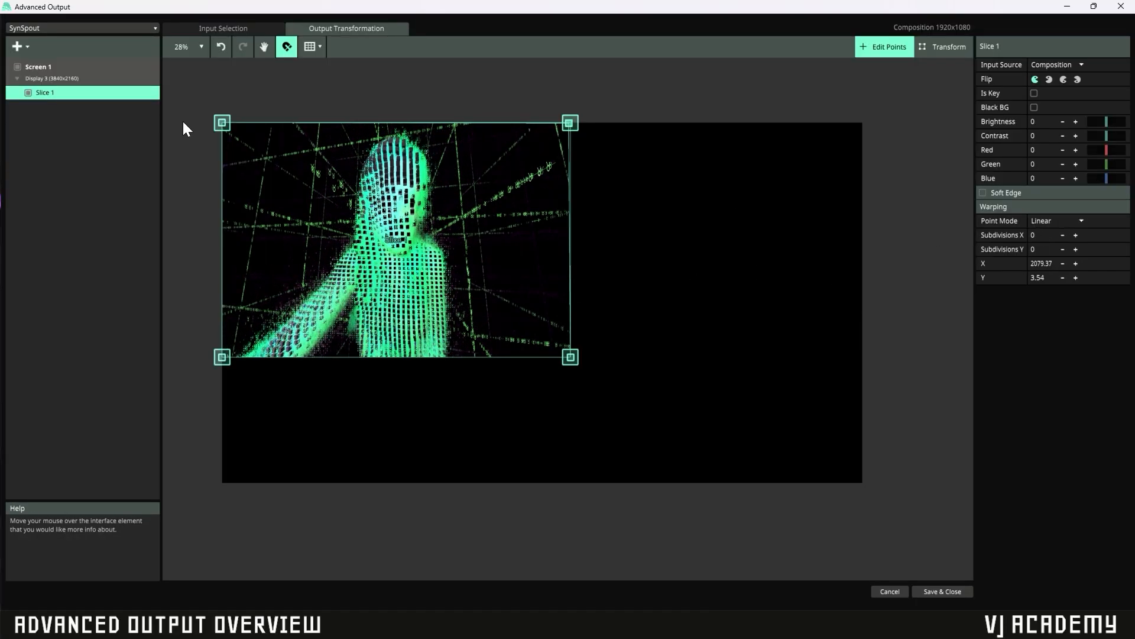
Set Slice 1's point mode to Bezier and bulge its right edge outward, with the upper-right point at about X 2051, Y 25
click(1053, 223)
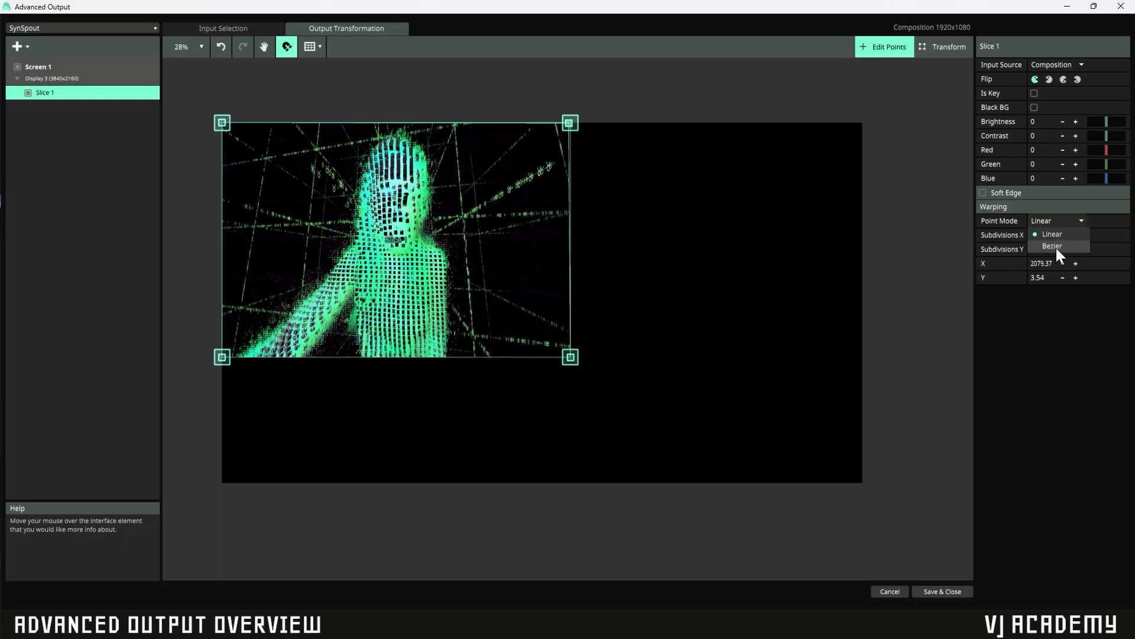
click(1055, 247)
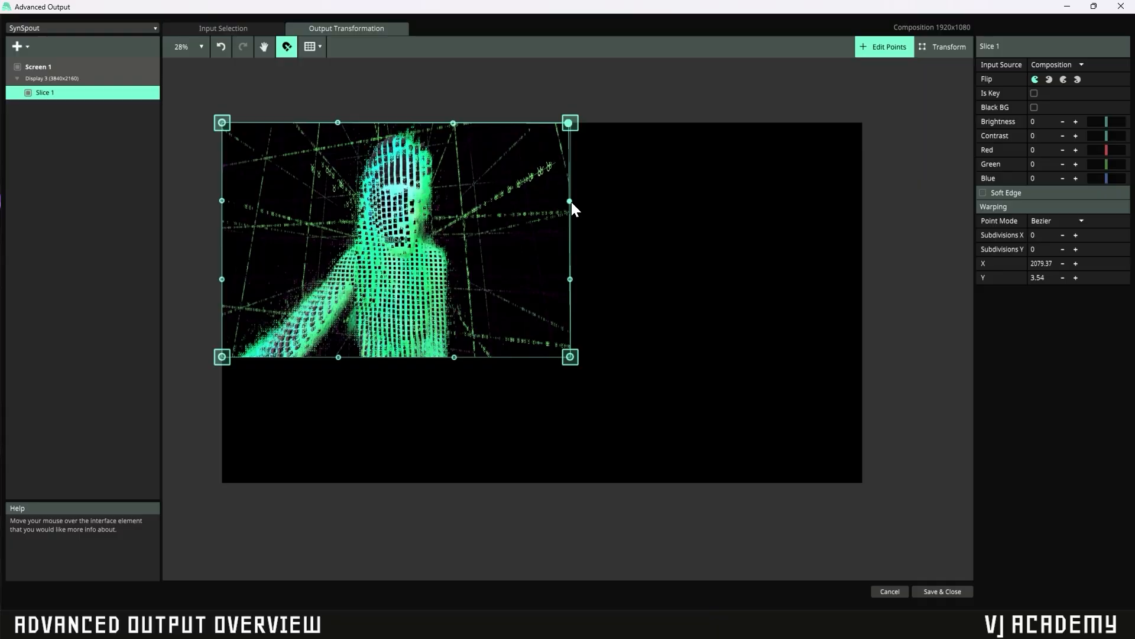
drag(571, 201, 659, 191)
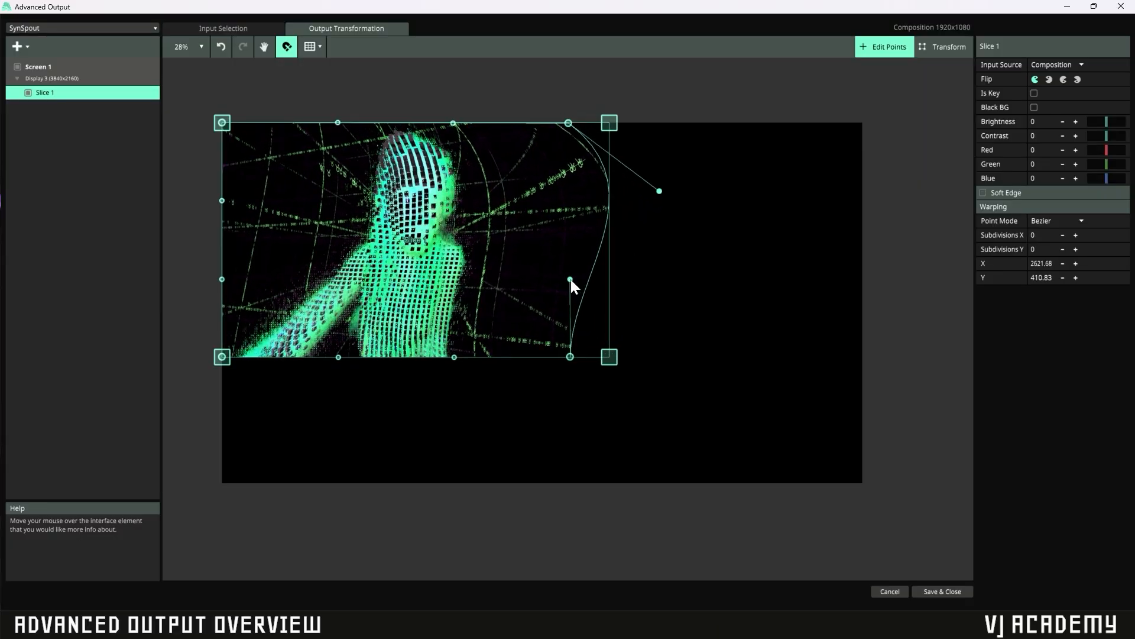
drag(570, 279, 655, 345)
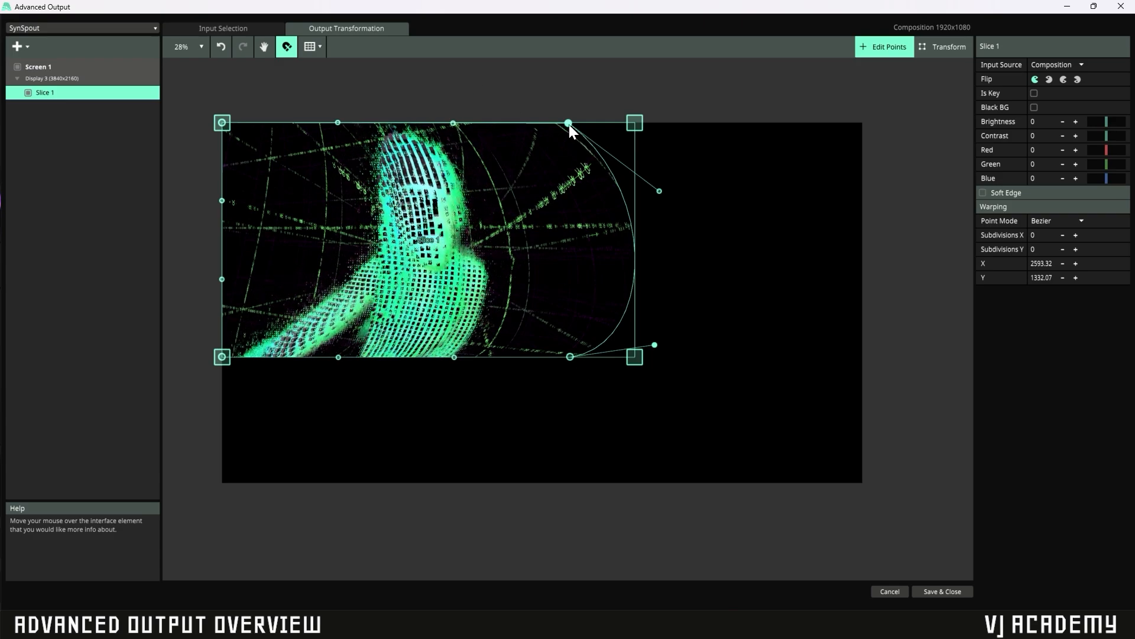
mouse_move(570, 126)
mouse_down()
mouse_move(591, 79)
mouse_move(640, 155)
mouse_move(552, 116)
mouse_move(563, 127)
mouse_up()
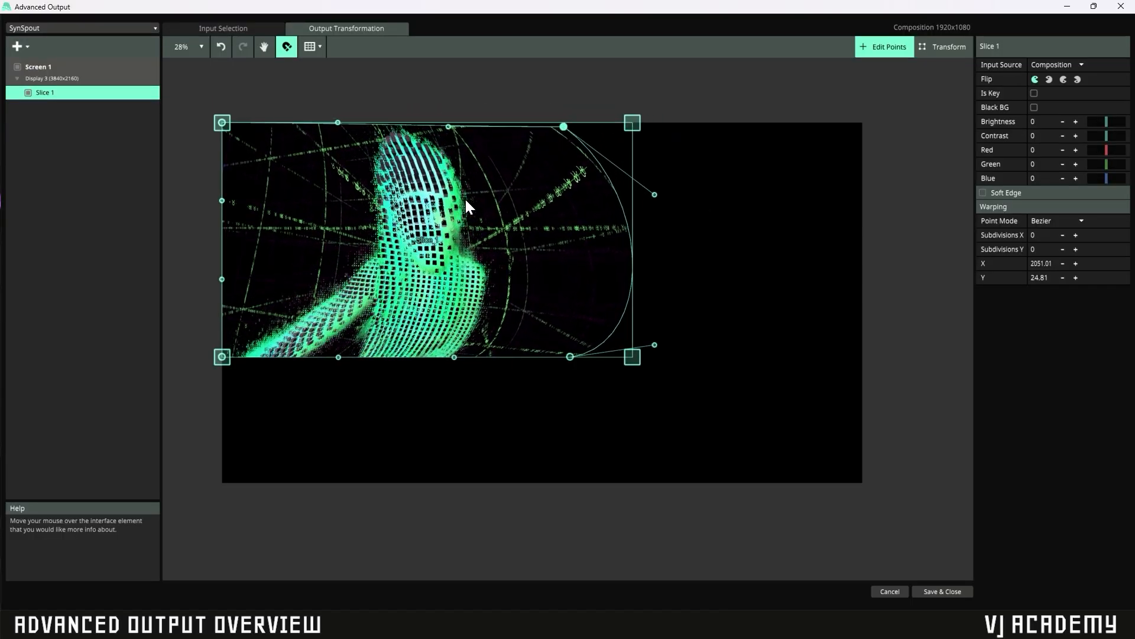
Move the whole slice towards the output's middle, and raise its upper-right Bezier point to about X 3036, Y 22, curving the top edge upward
click(940, 47)
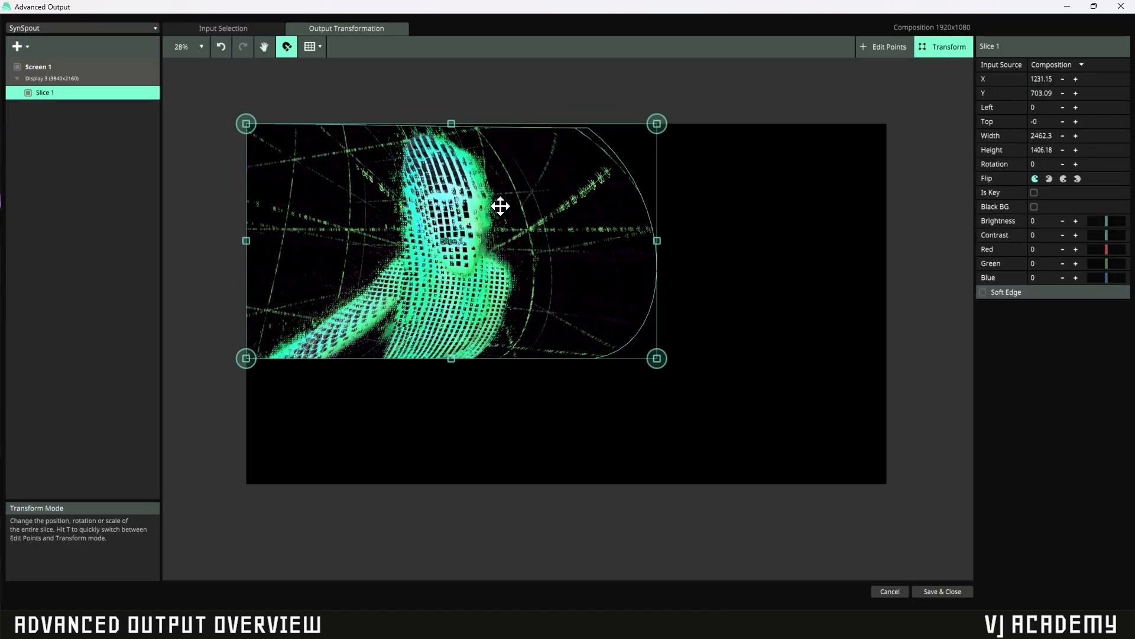
drag(500, 206, 640, 246)
click(884, 47)
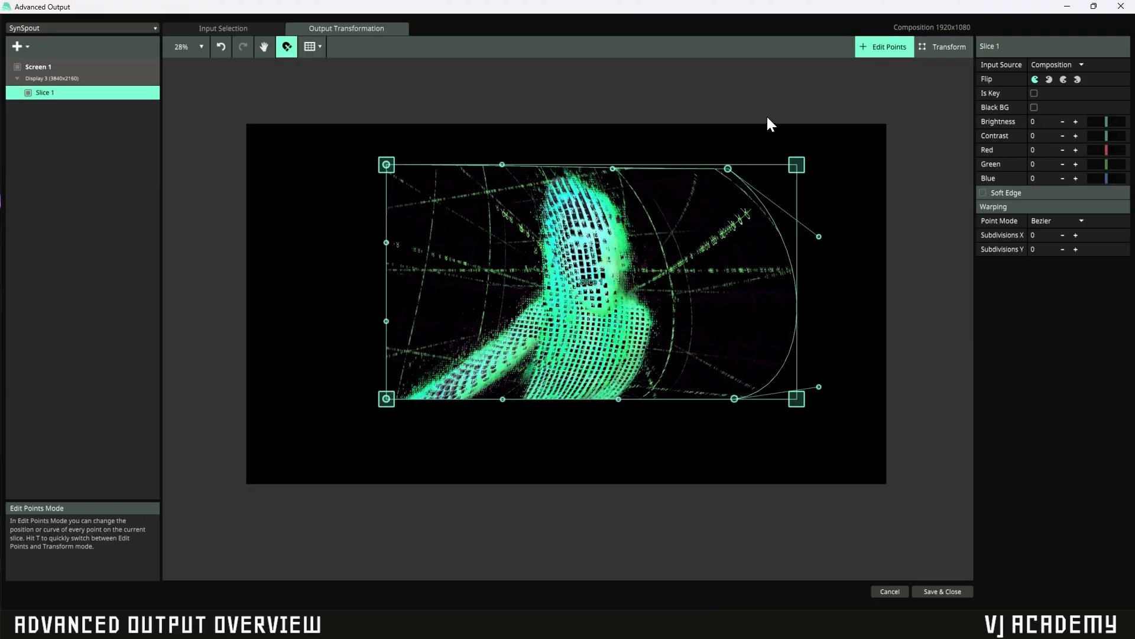
drag(729, 168, 752, 127)
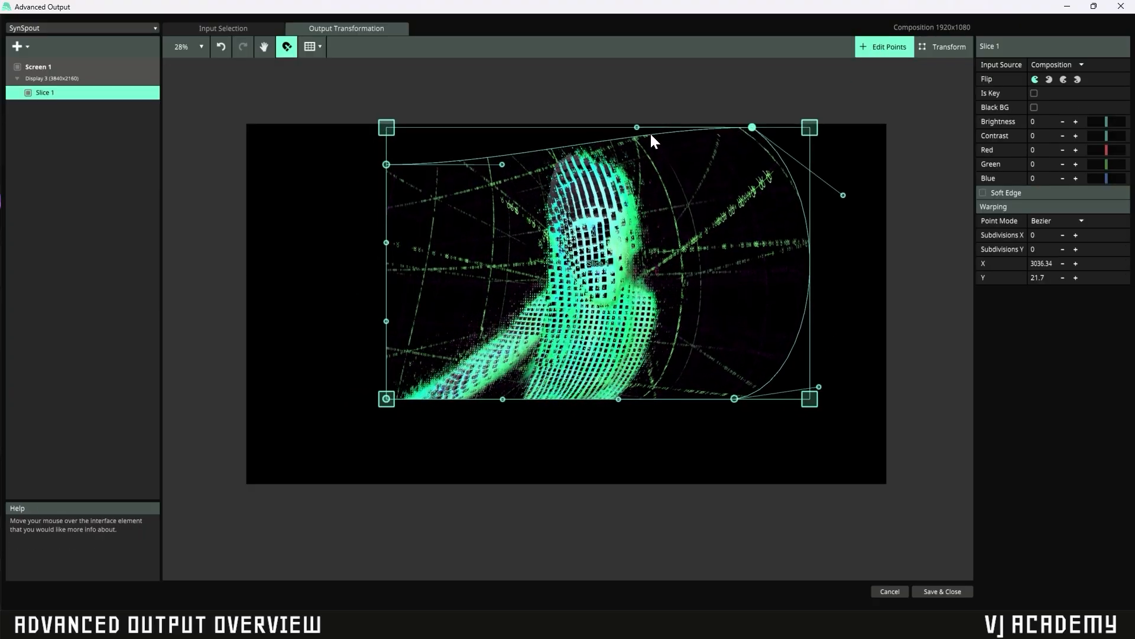
drag(637, 126, 621, 108)
Set Slice 1's point mode to Linear and move its upper-right corner point to about X 2944, Y 238
click(1074, 221)
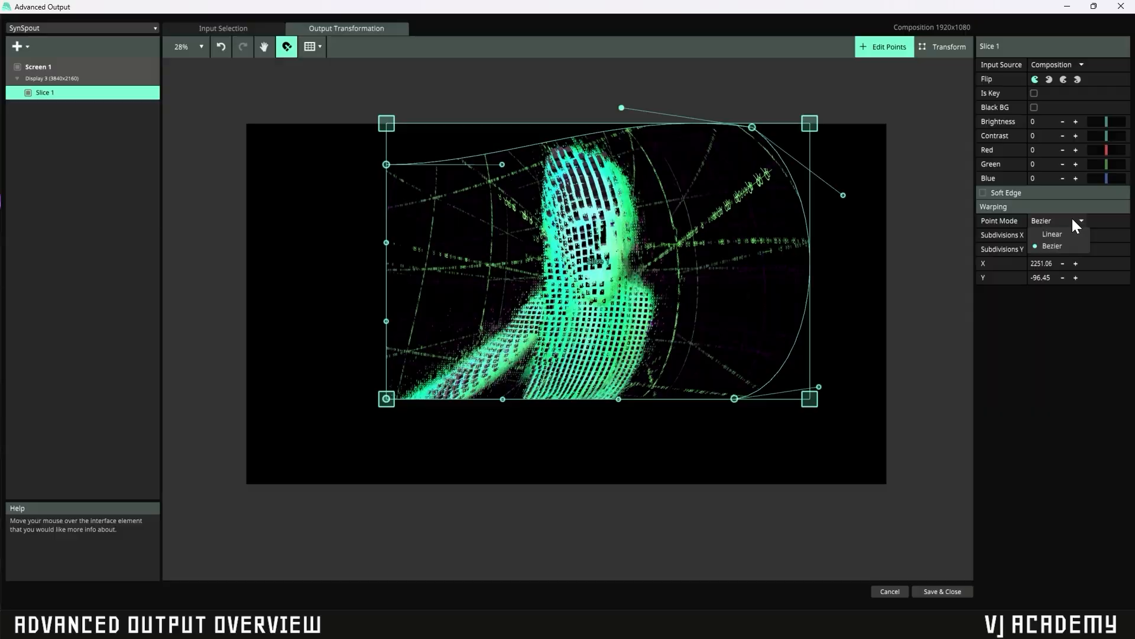
click(1053, 235)
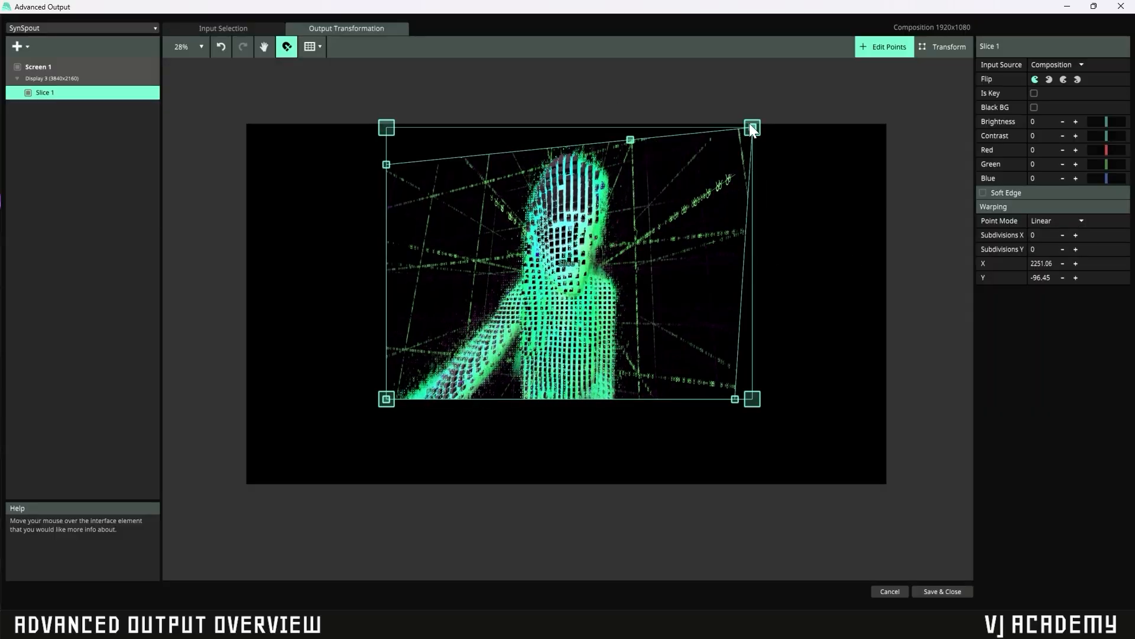
drag(752, 127, 736, 164)
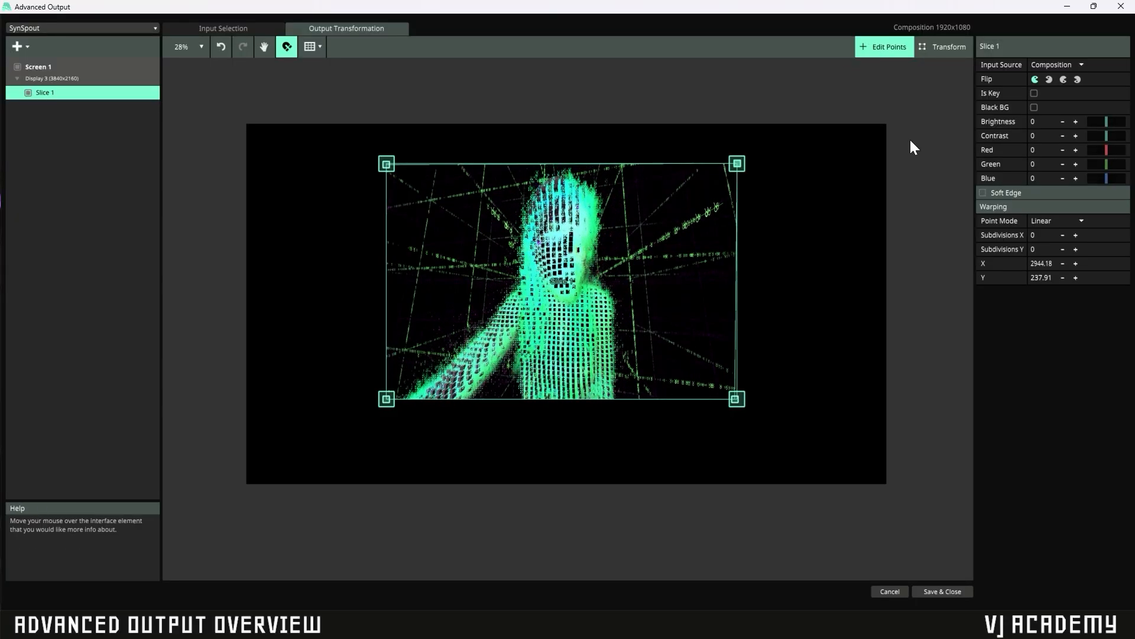
click(384, 271)
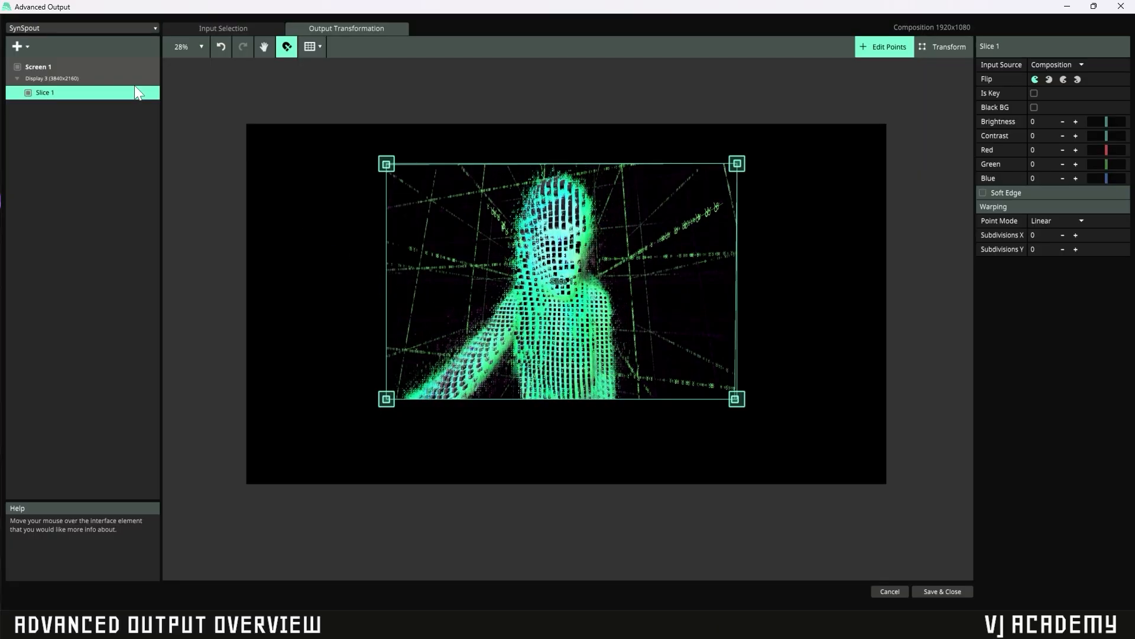
Add a triangular polygon over the middle of the input, and move its lower-left point to about X 253, Y 643
click(16, 47)
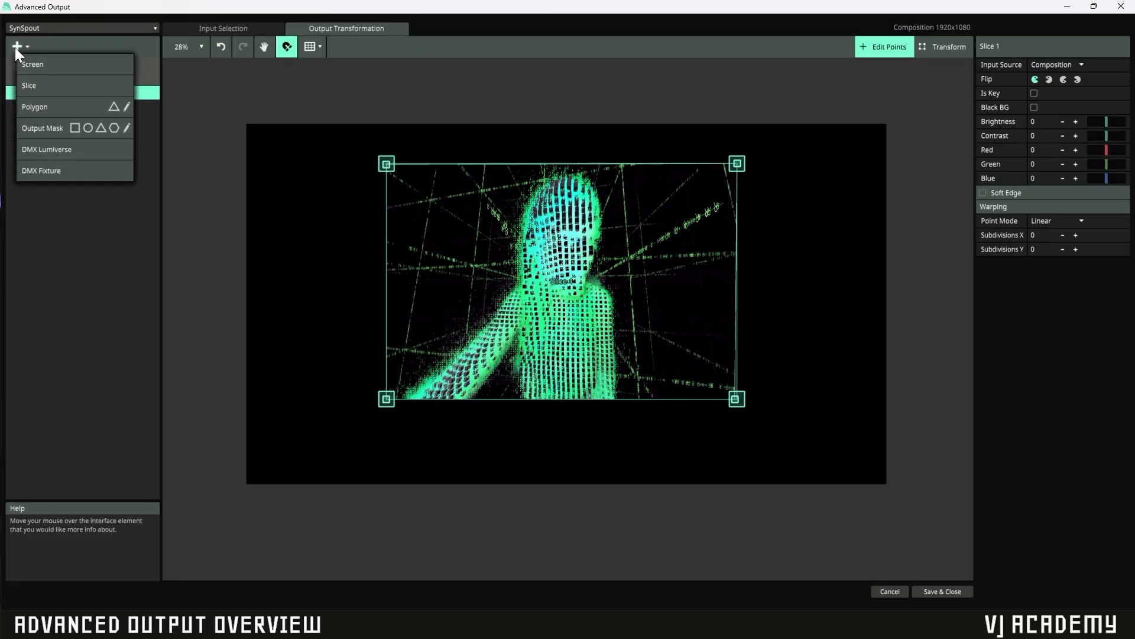
click(52, 112)
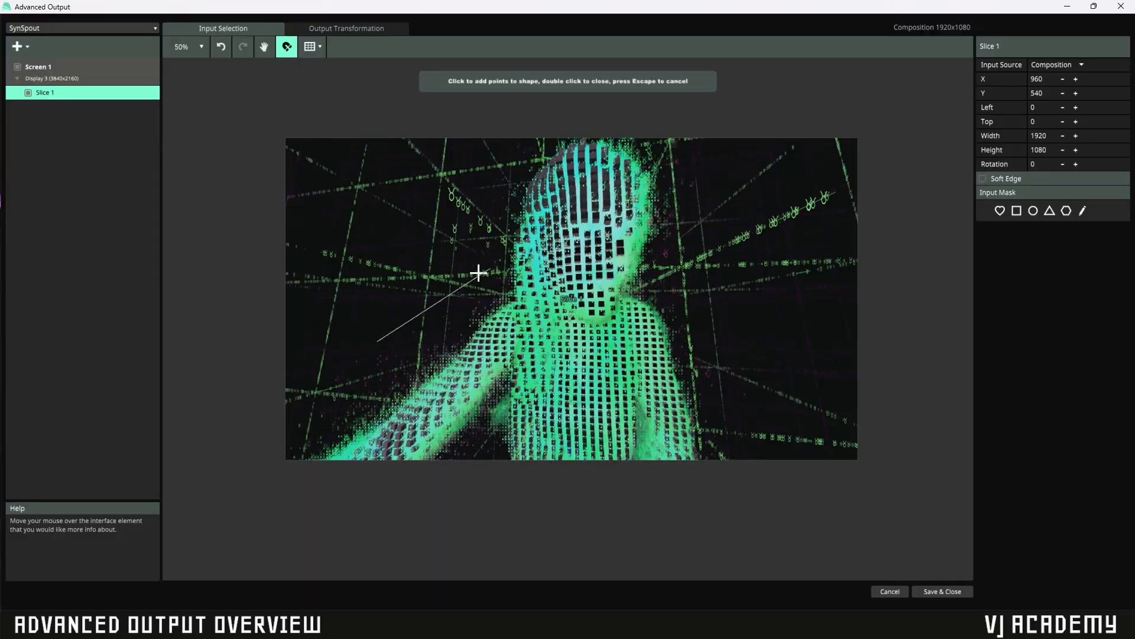
click(549, 144)
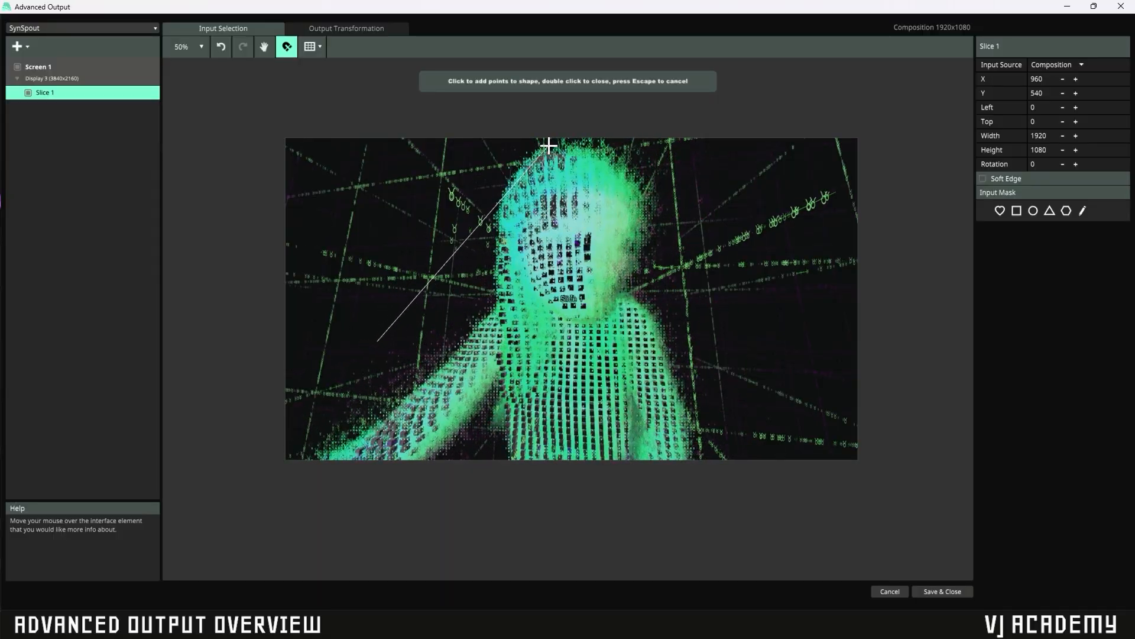
click(770, 348)
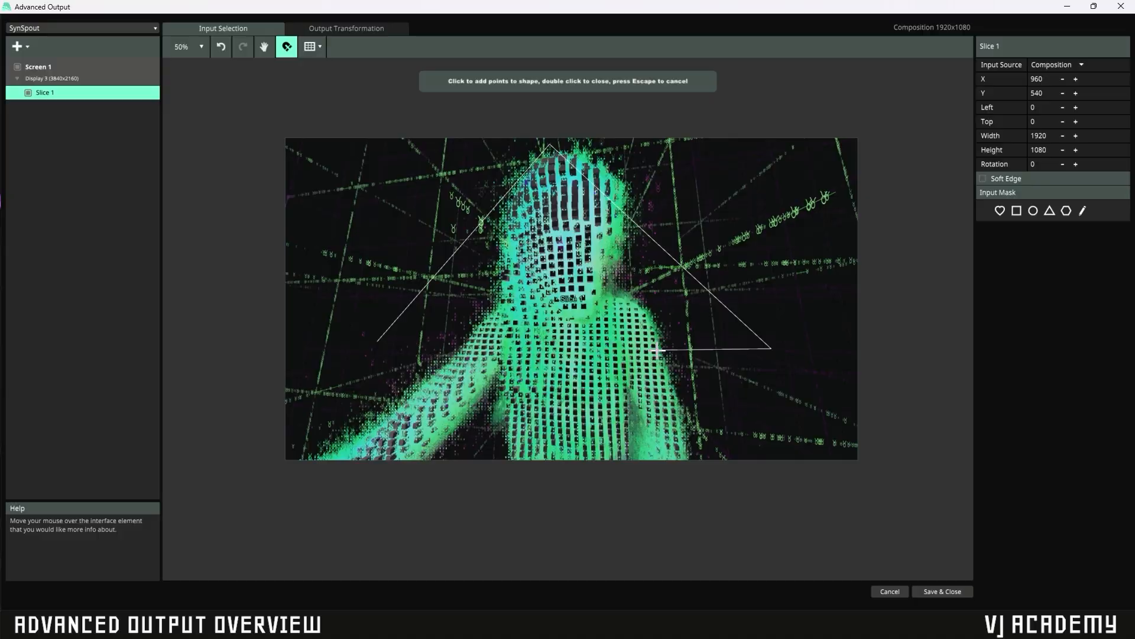
double_click(377, 341)
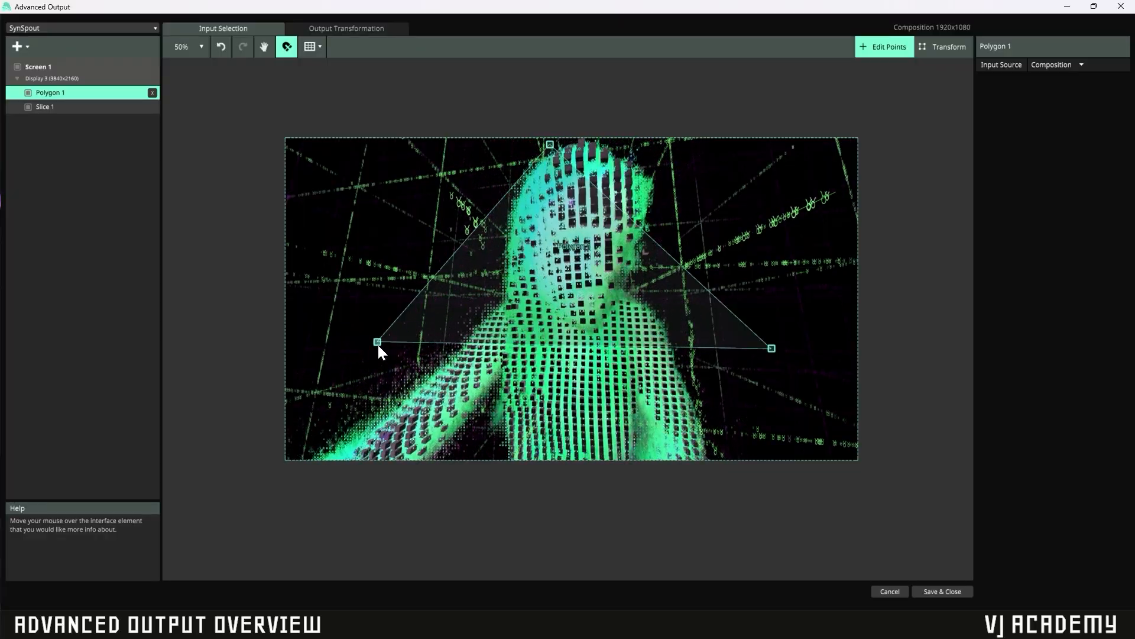
mouse_move(378, 345)
mouse_down()
mouse_move(375, 359)
mouse_move(360, 333)
mouse_up()
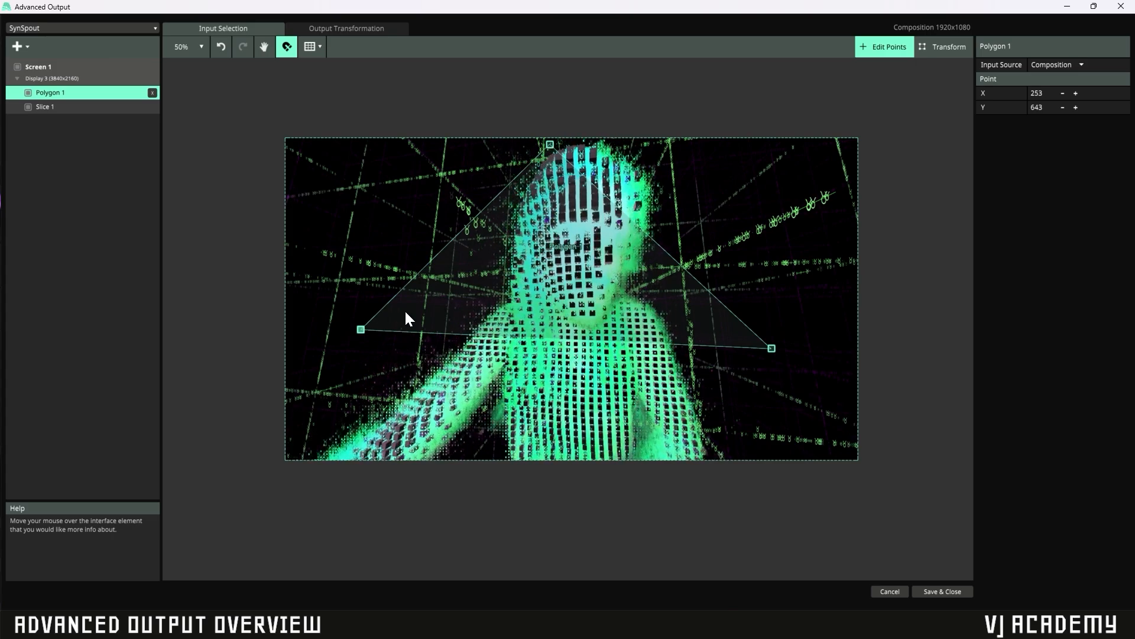
Draw a second, irregular seven-point polygon beside the figure in the input, and delete it again
click(19, 46)
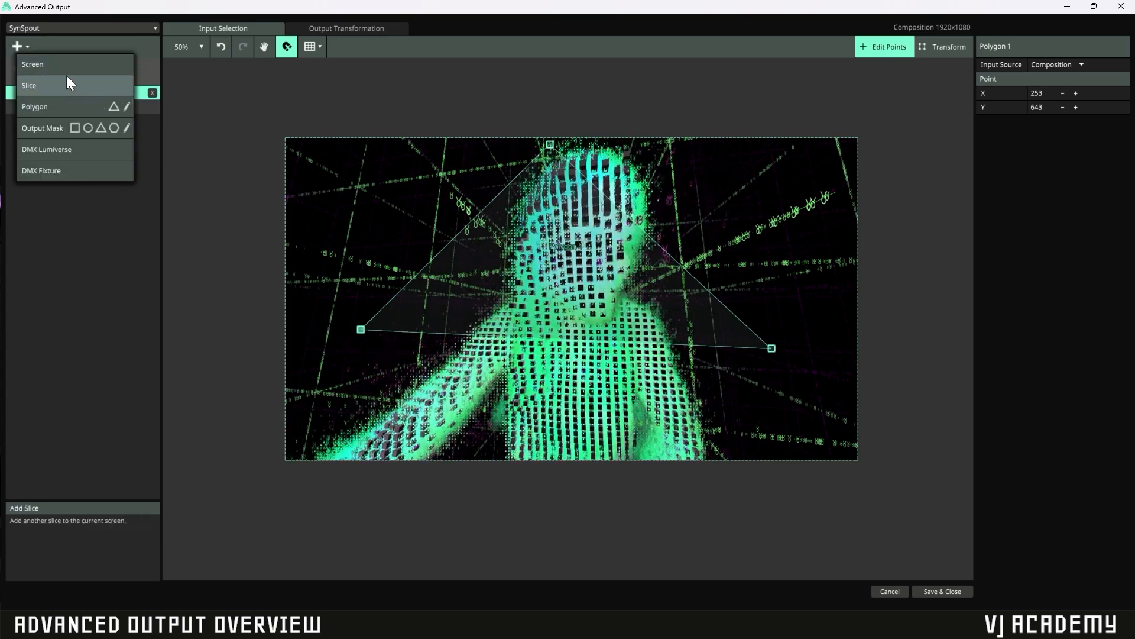
click(69, 110)
click(359, 236)
click(479, 171)
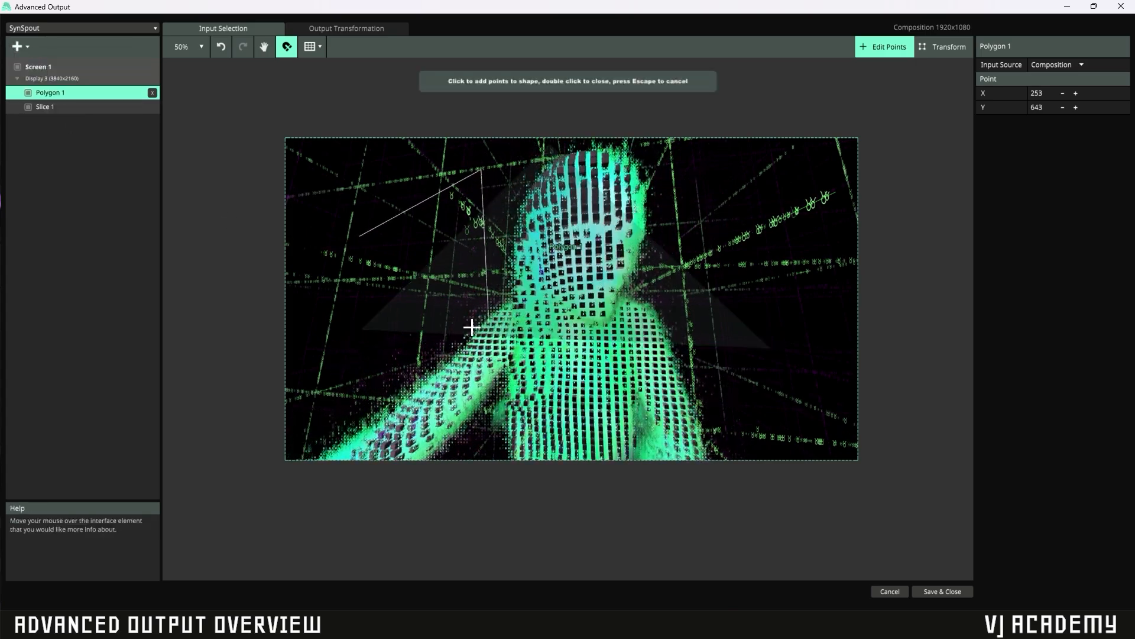
click(389, 348)
click(319, 275)
click(371, 278)
click(405, 248)
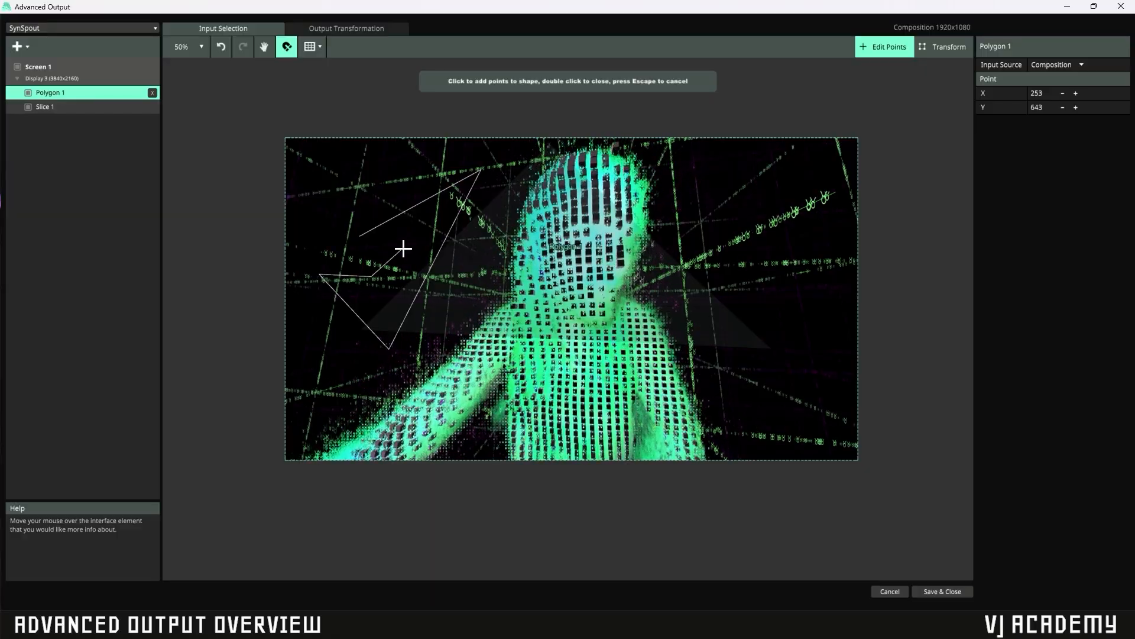
double_click(325, 271)
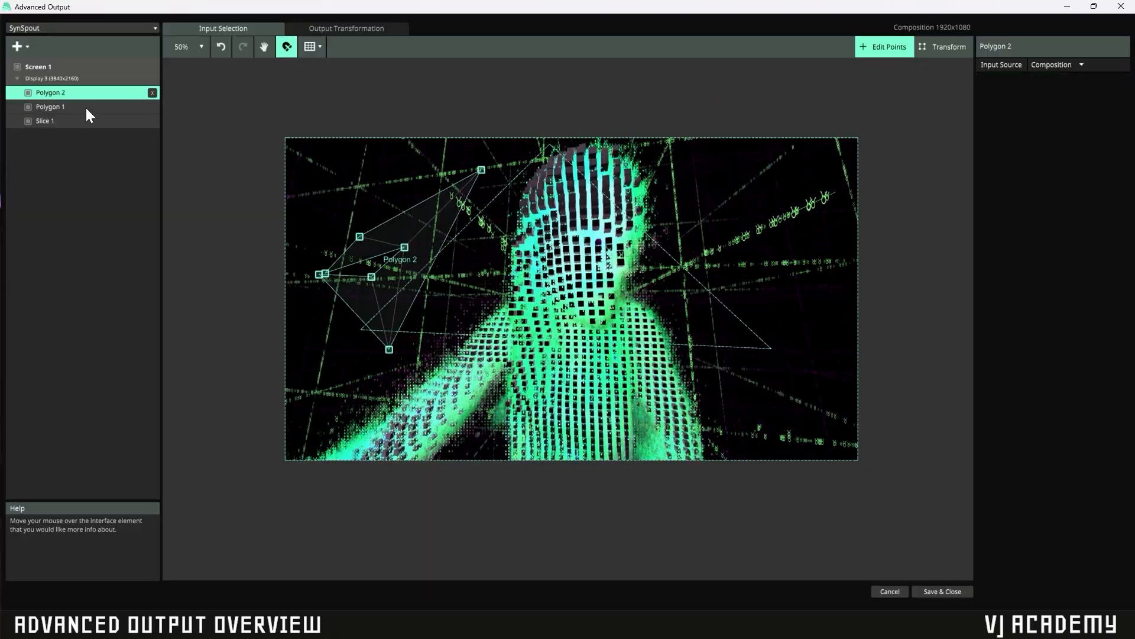
click(155, 93)
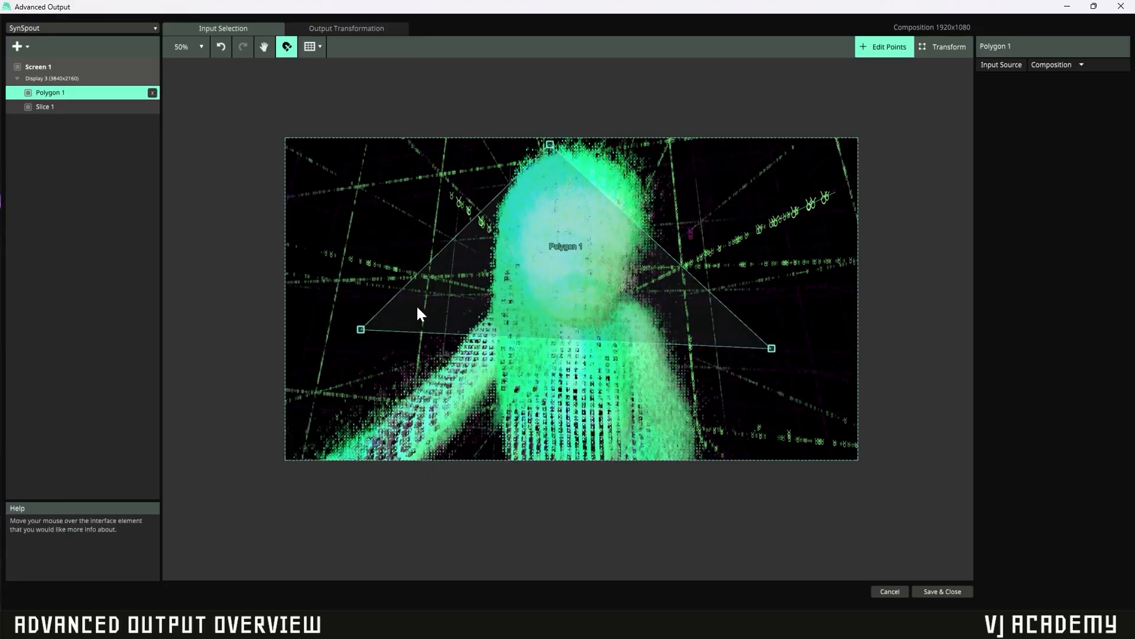
Add four points along Polygon 1's left edge and three along its right edge
scroll(416, 304, down, 2)
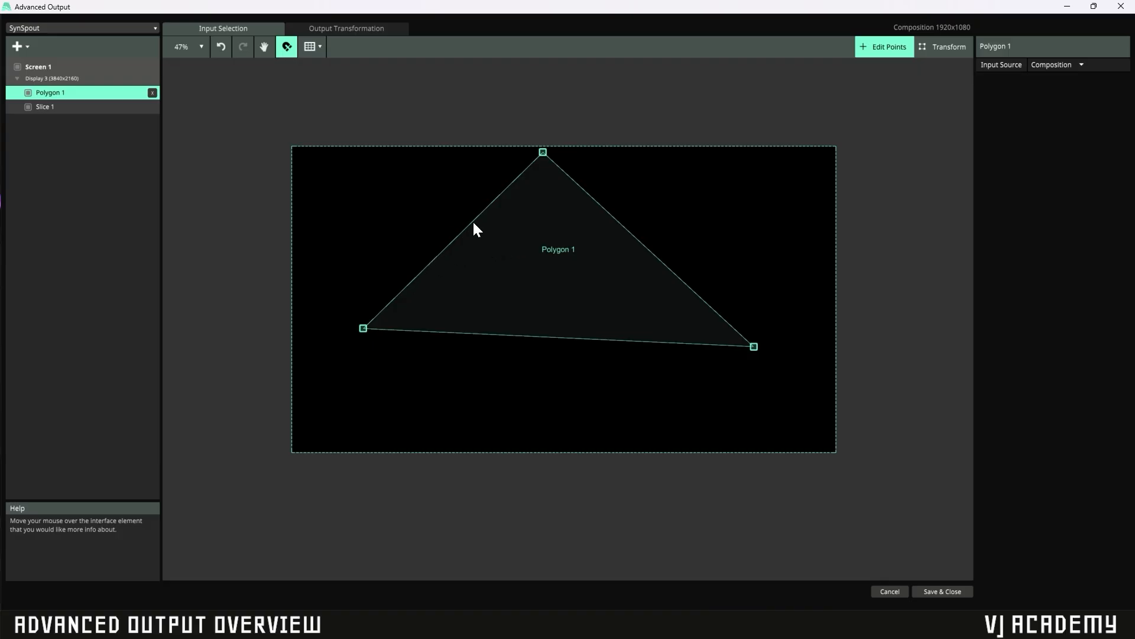
click(384, 309)
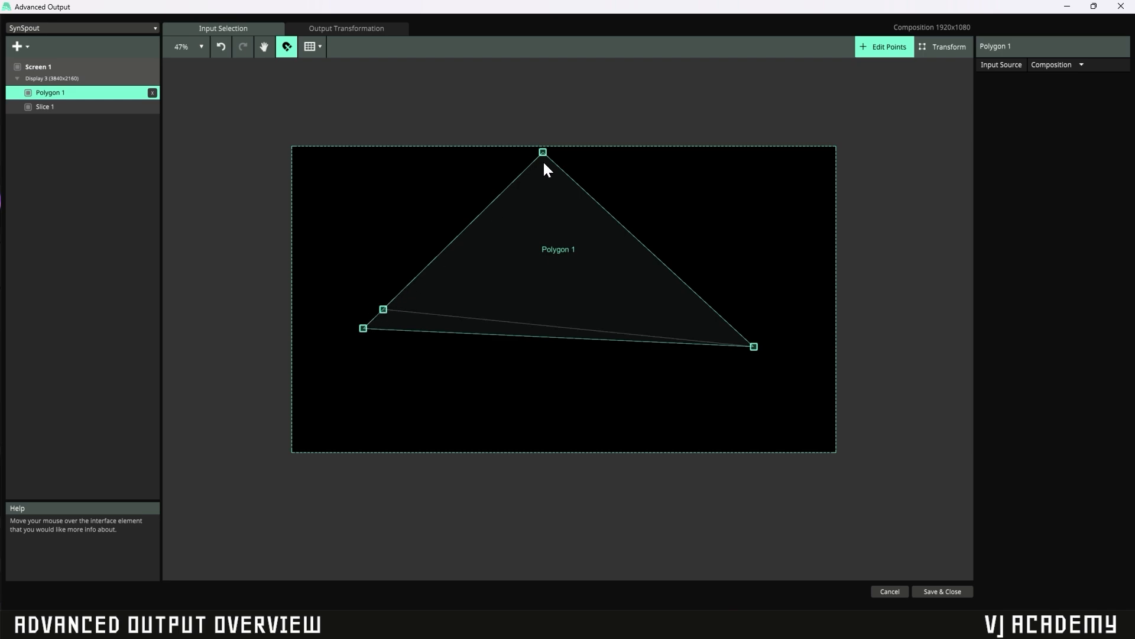
click(411, 282)
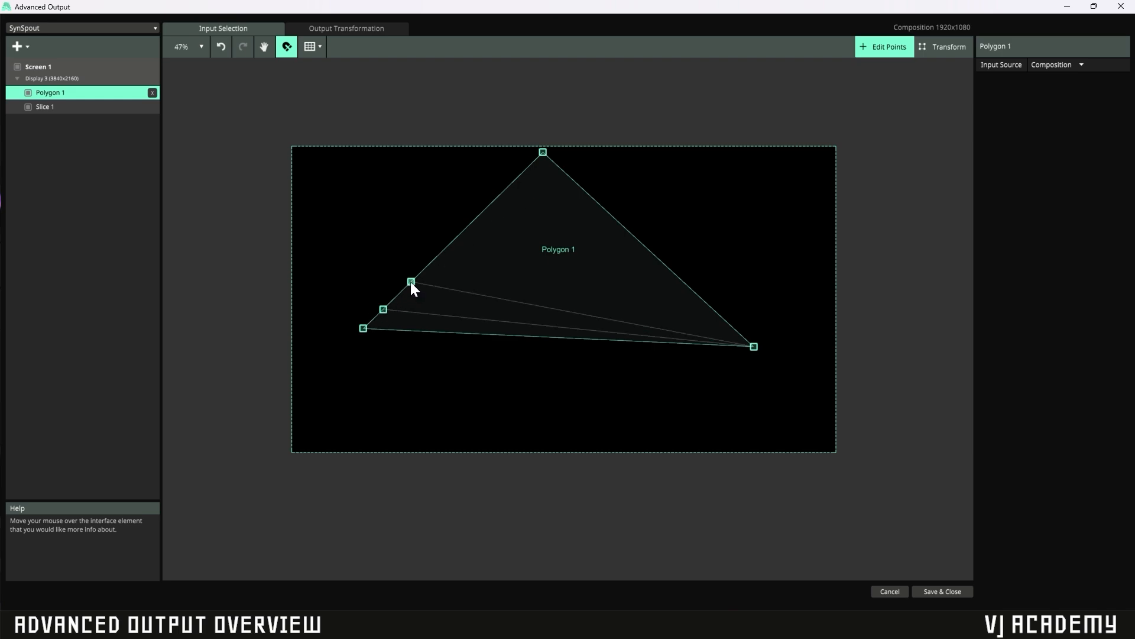
click(445, 247)
click(488, 206)
click(586, 192)
click(615, 220)
click(649, 250)
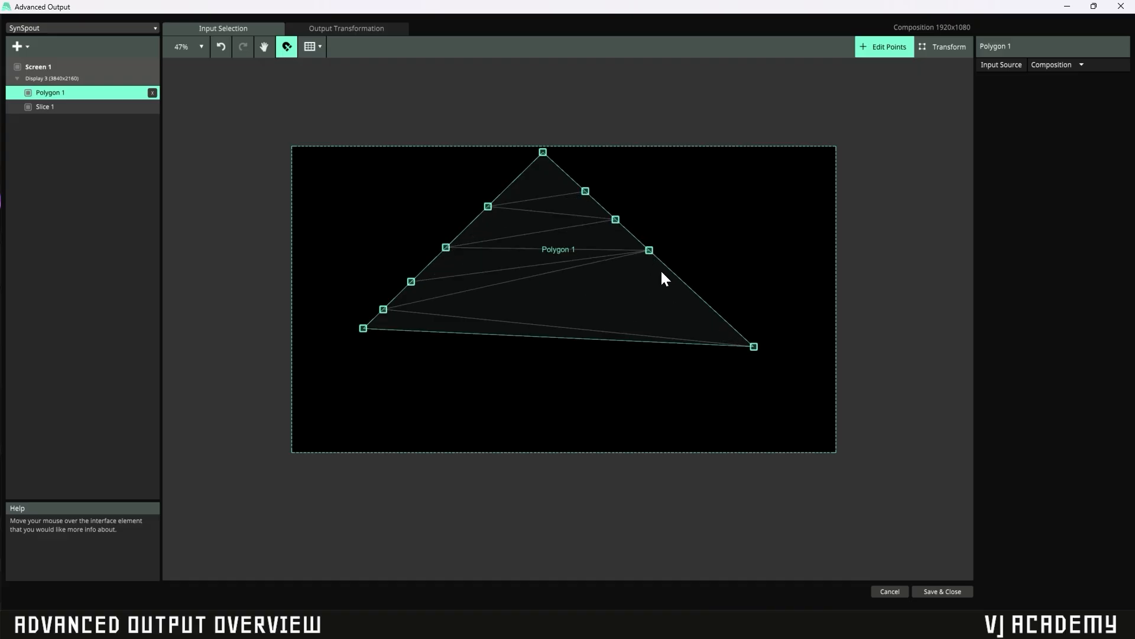
Reshape Polygon 1 by pulling its right-edge points outward and moving the apex to about X 877, Y 69 and the upper-left point to X 650, Y 122
drag(650, 250, 607, 176)
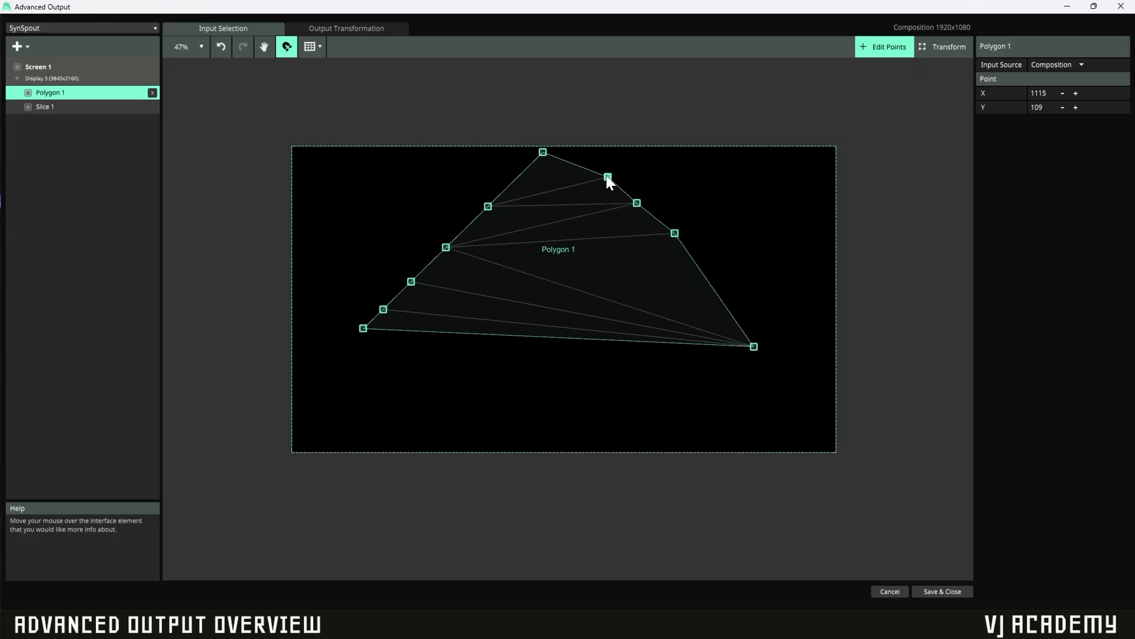
mouse_move(541, 151)
mouse_down()
mouse_move(563, 147)
mouse_move(539, 168)
mouse_up()
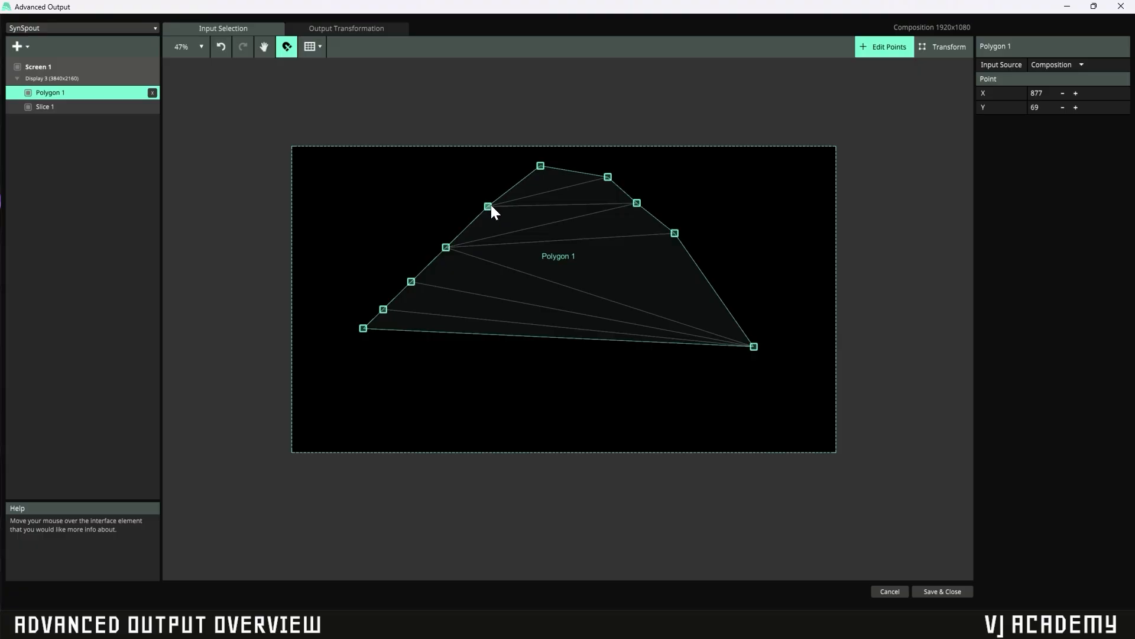
drag(491, 206, 479, 182)
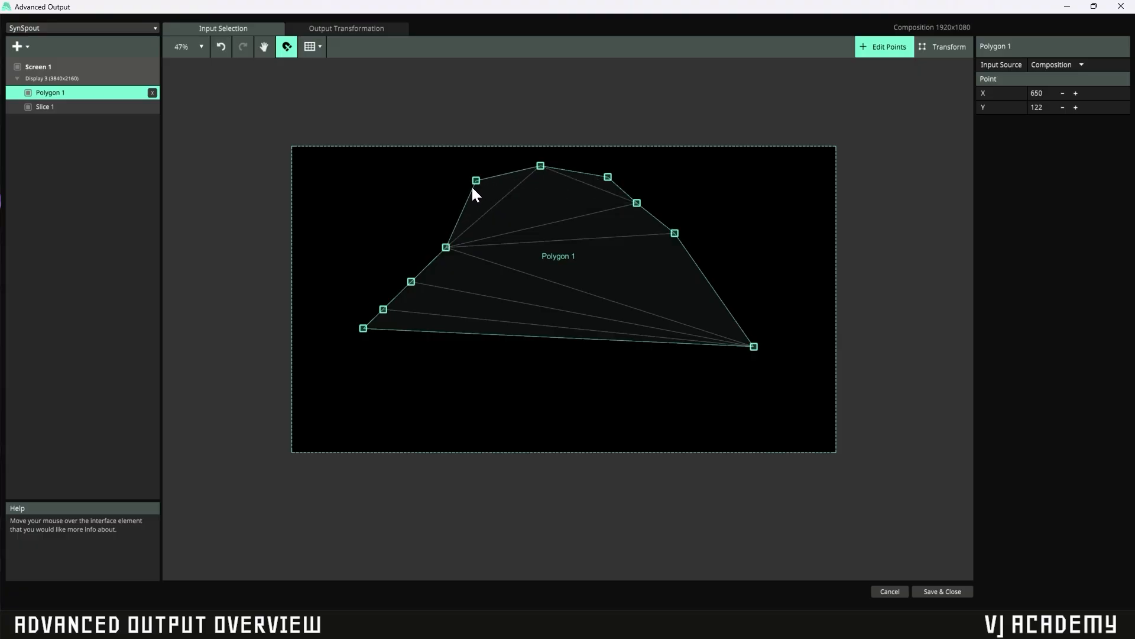
Add four closely spaced points on Polygon 1's edge just below its upper-left point
click(470, 194)
click(465, 204)
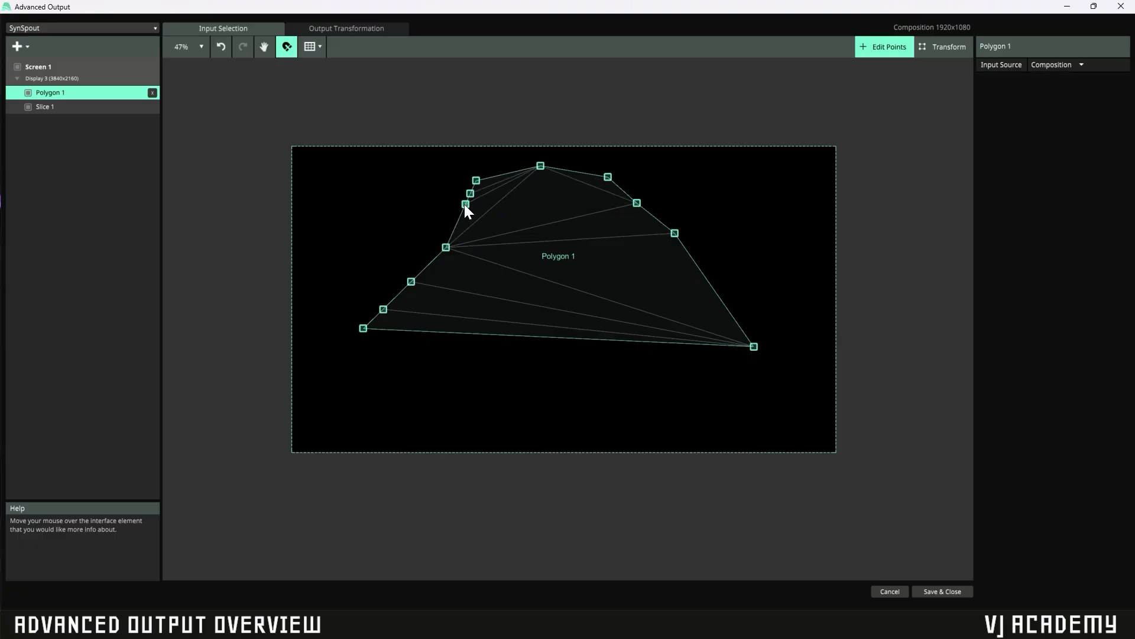
click(460, 217)
scroll(480, 212, up, 3)
scroll(502, 214, up, 10)
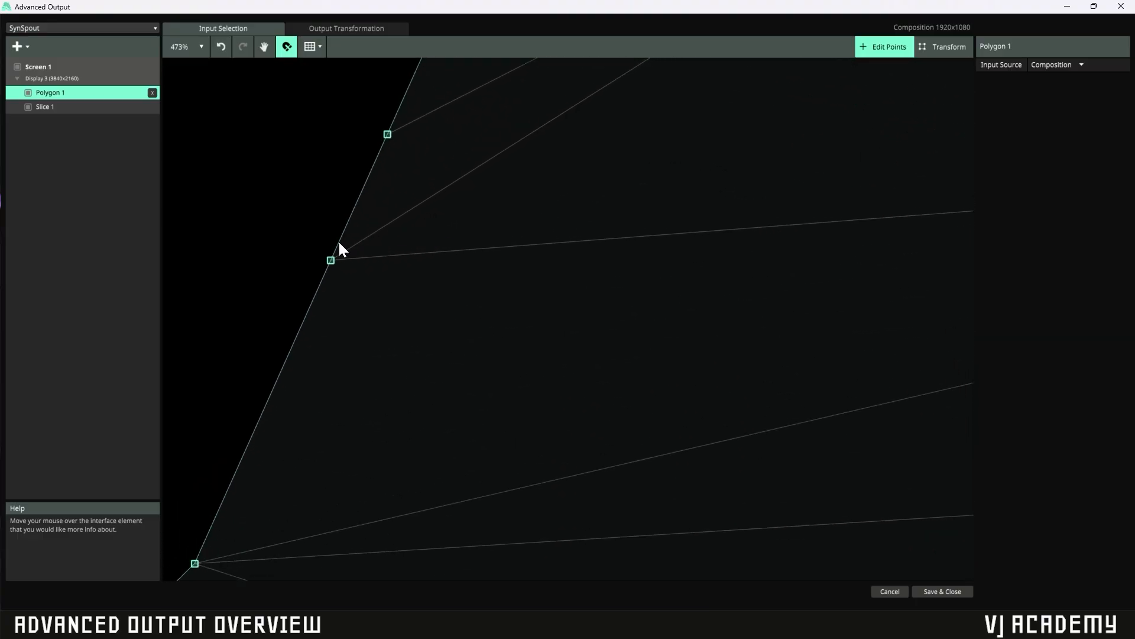
click(338, 240)
Pull three of the closely spaced left-edge points outward to round Polygon 1's outline, the uppermost one to about X 595, Y 204
scroll(337, 240, down, 2)
scroll(329, 254, down, 3)
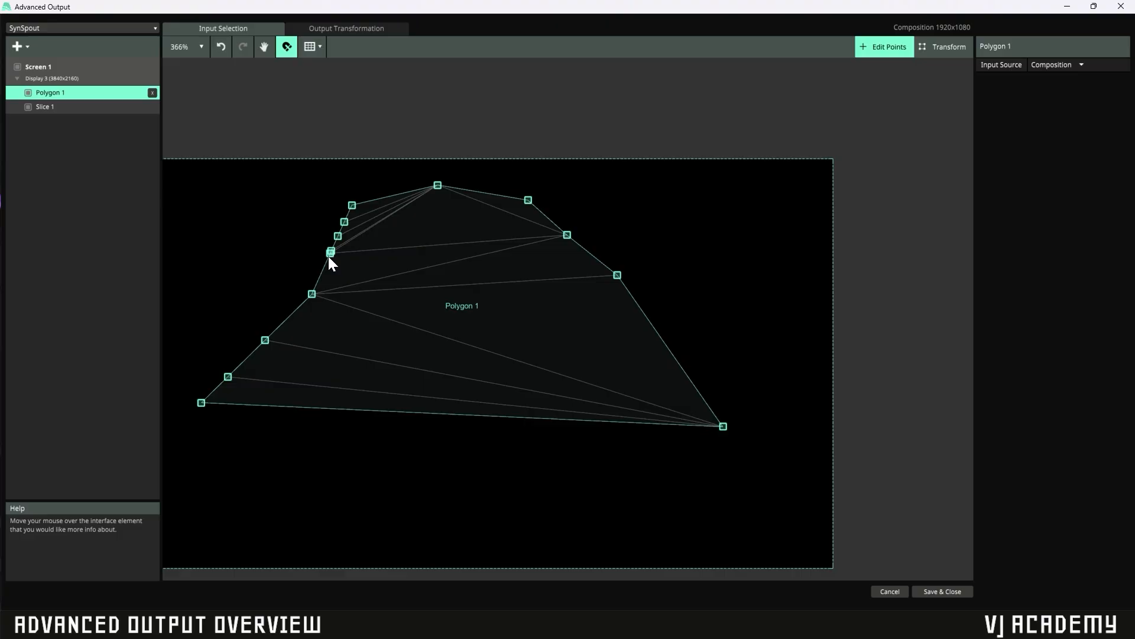
scroll(326, 259, up, 5)
scroll(302, 272, up, 3)
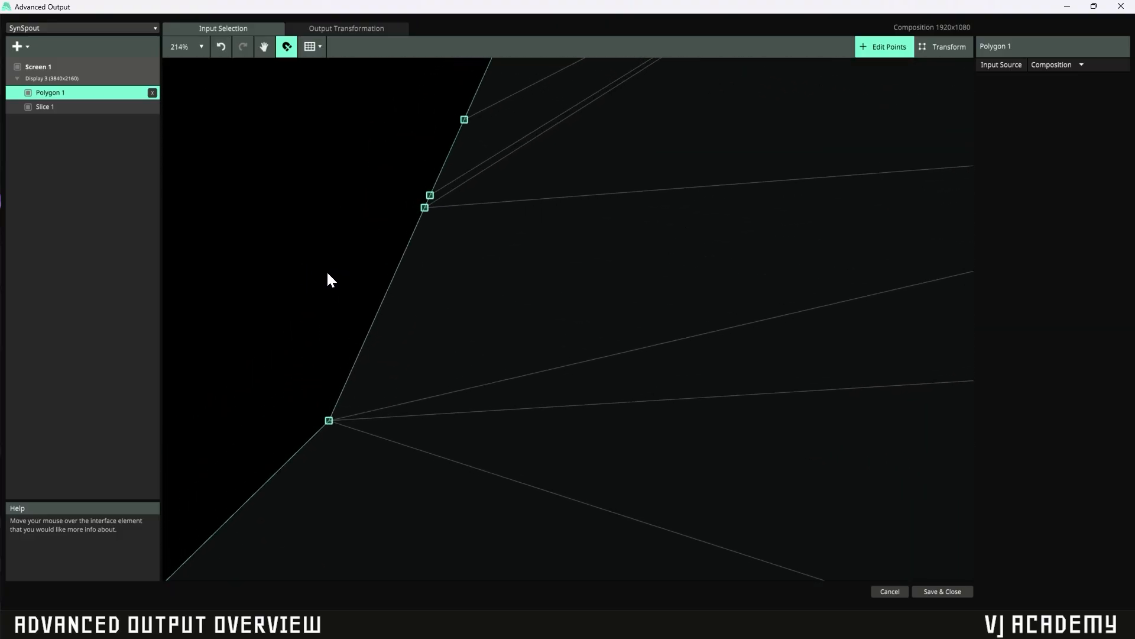
drag(424, 207, 409, 167)
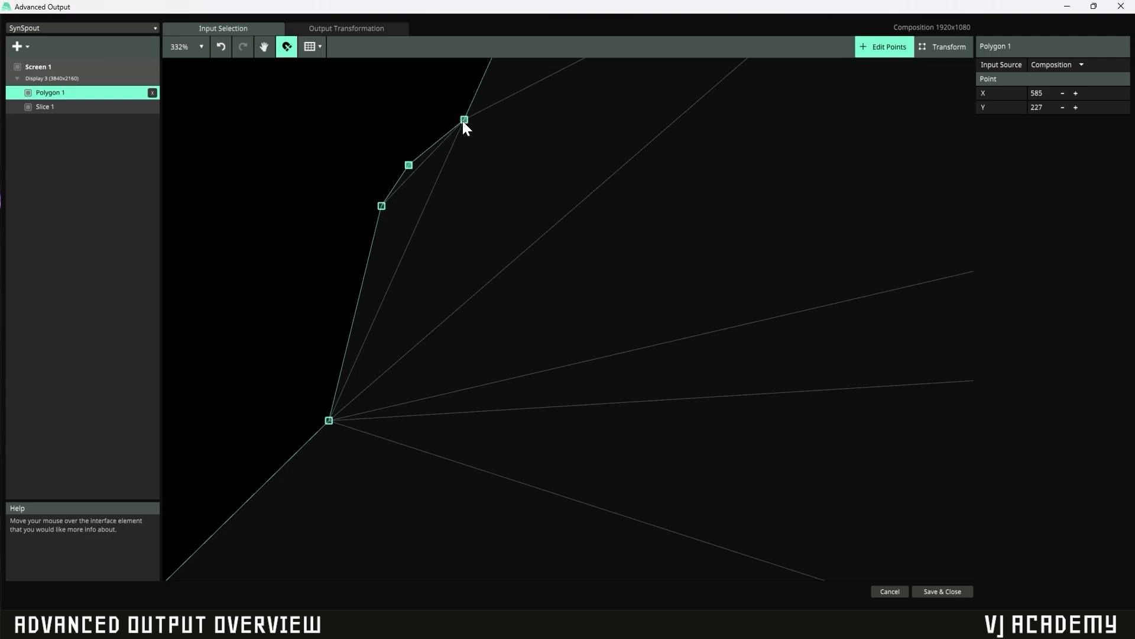
drag(464, 121, 429, 120)
scroll(442, 203, down, 2)
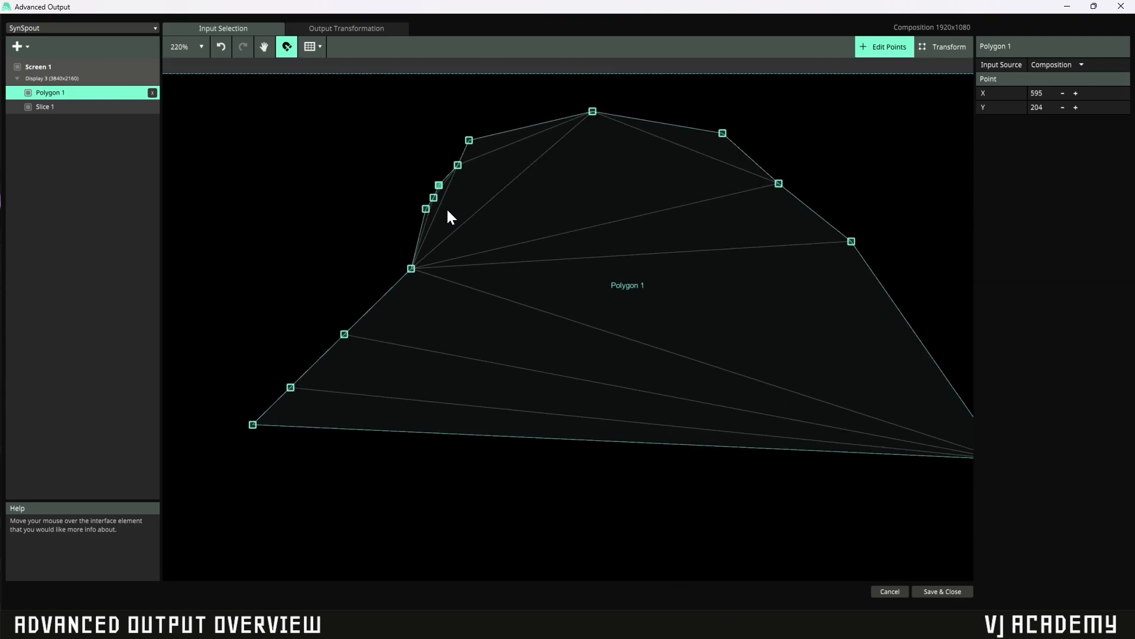
scroll(451, 217, down, 3)
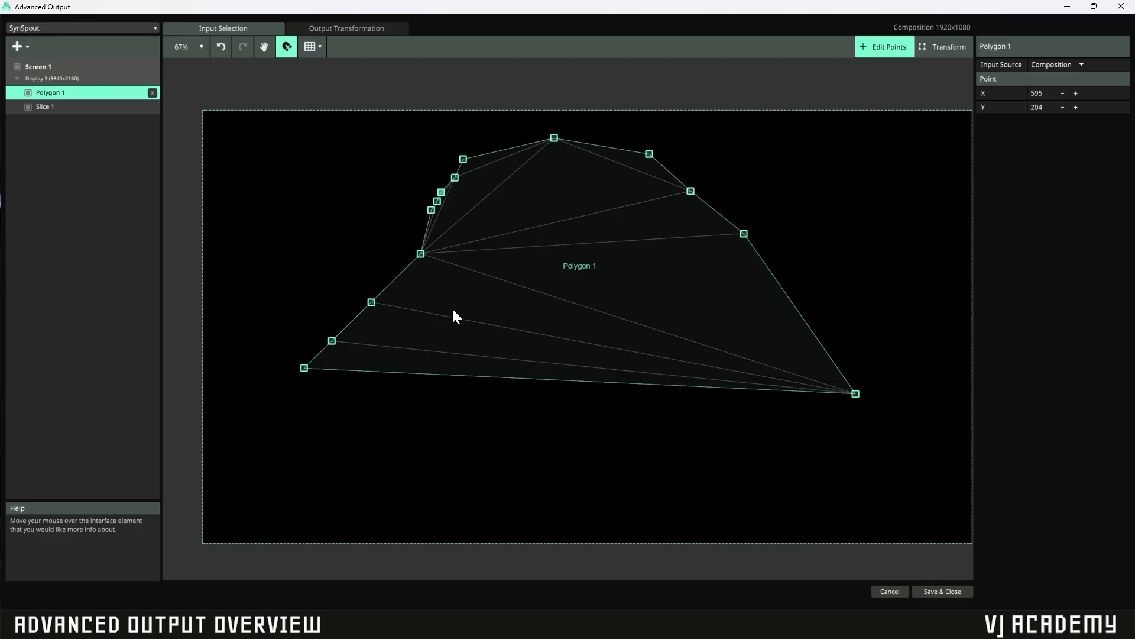
Remove six points from Polygon 1's left edge, and move the one left below the upper-left corner to about X 427, Y 429
right_click(332, 341)
right_click(372, 302)
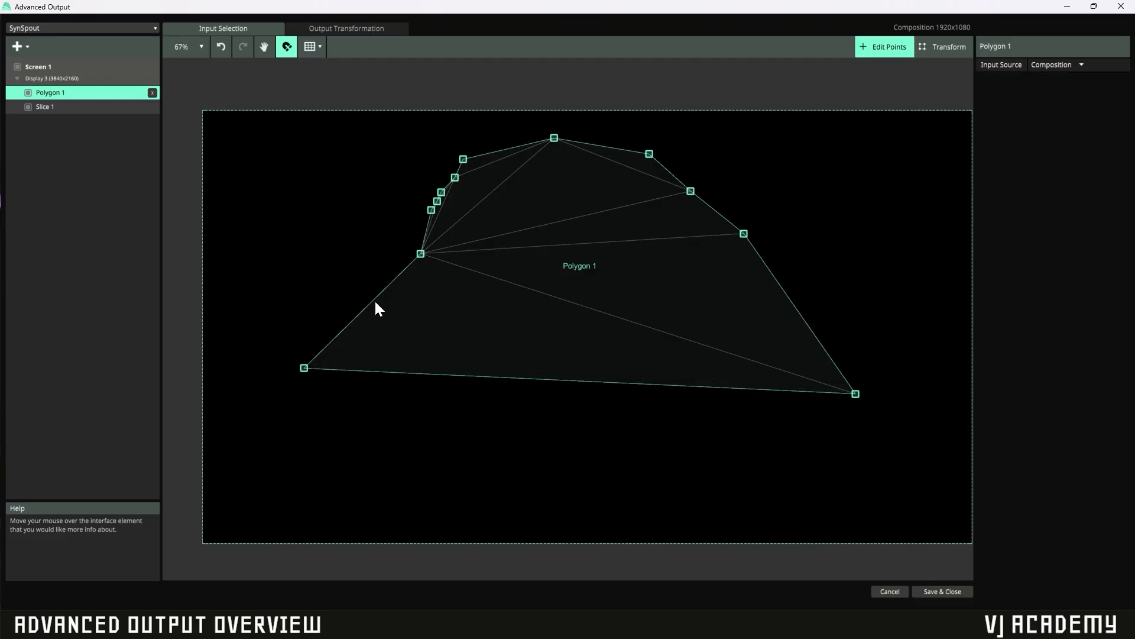
right_click(421, 254)
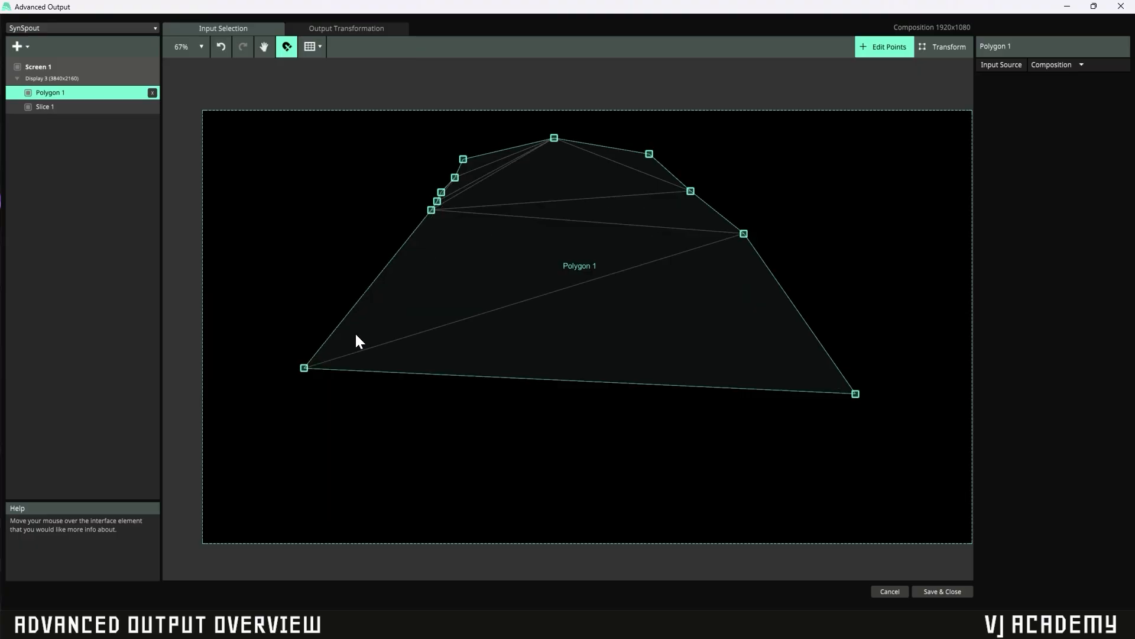
right_click(431, 209)
right_click(441, 193)
right_click(439, 198)
drag(451, 180, 372, 284)
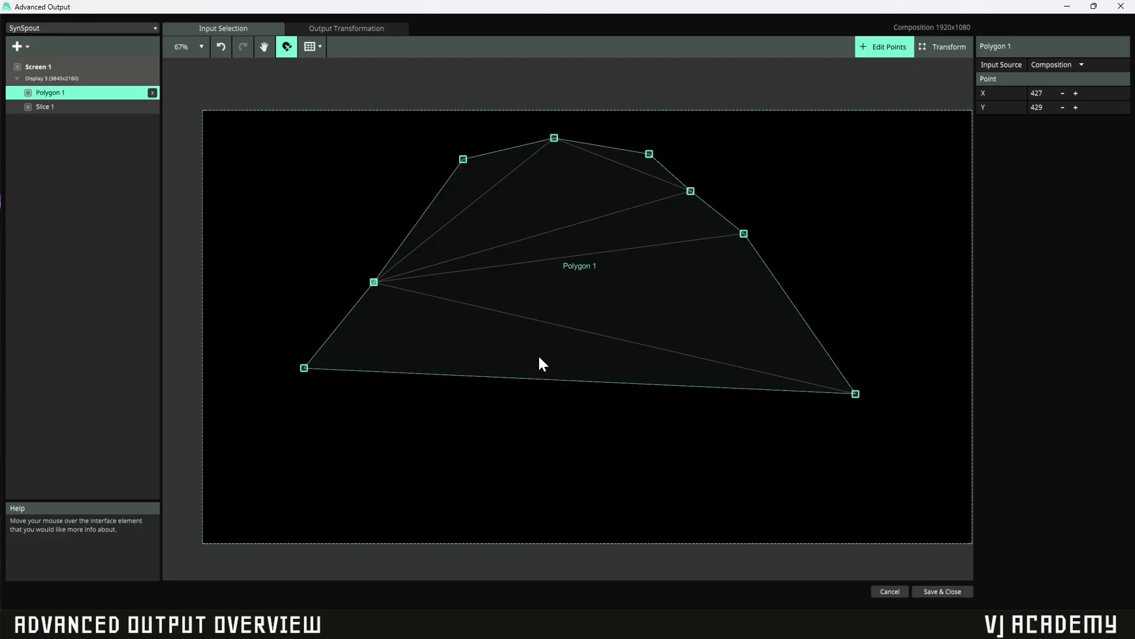
Switch Polygon 1 from point editing to transform editing, reselecting it instead of Slice 1
shift+click(303, 370)
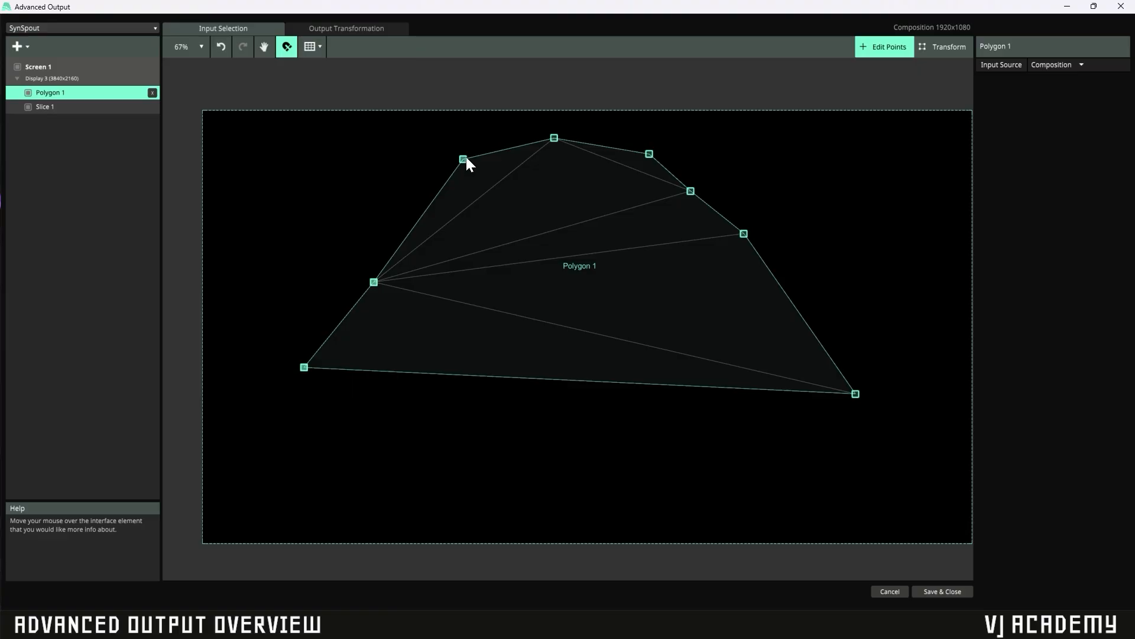
click(653, 152)
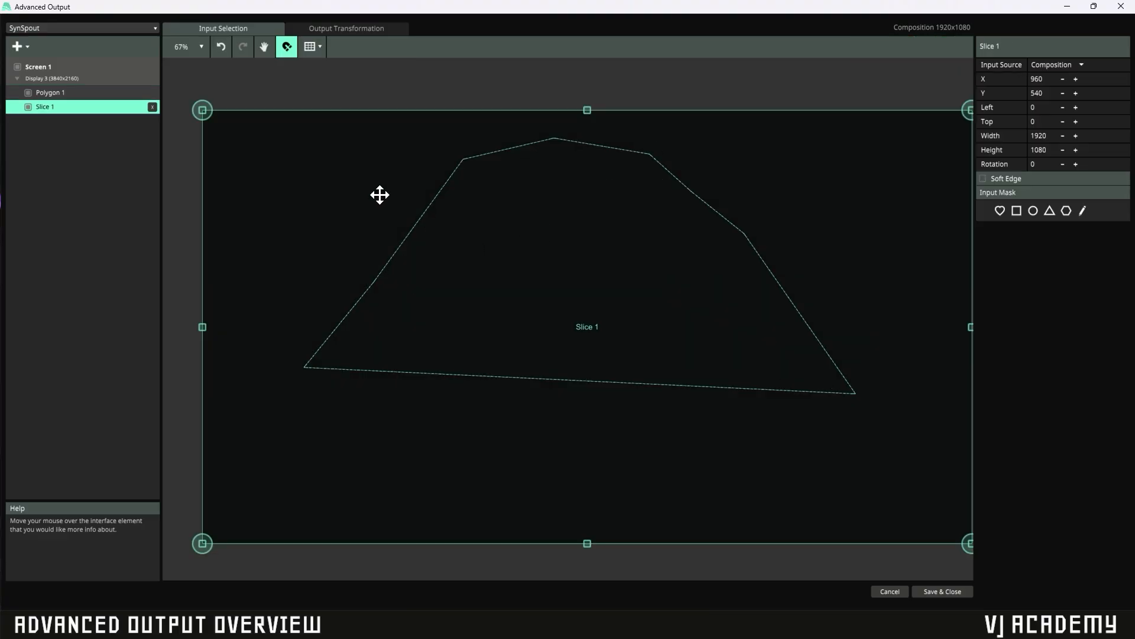
click(100, 93)
click(422, 328)
click(72, 93)
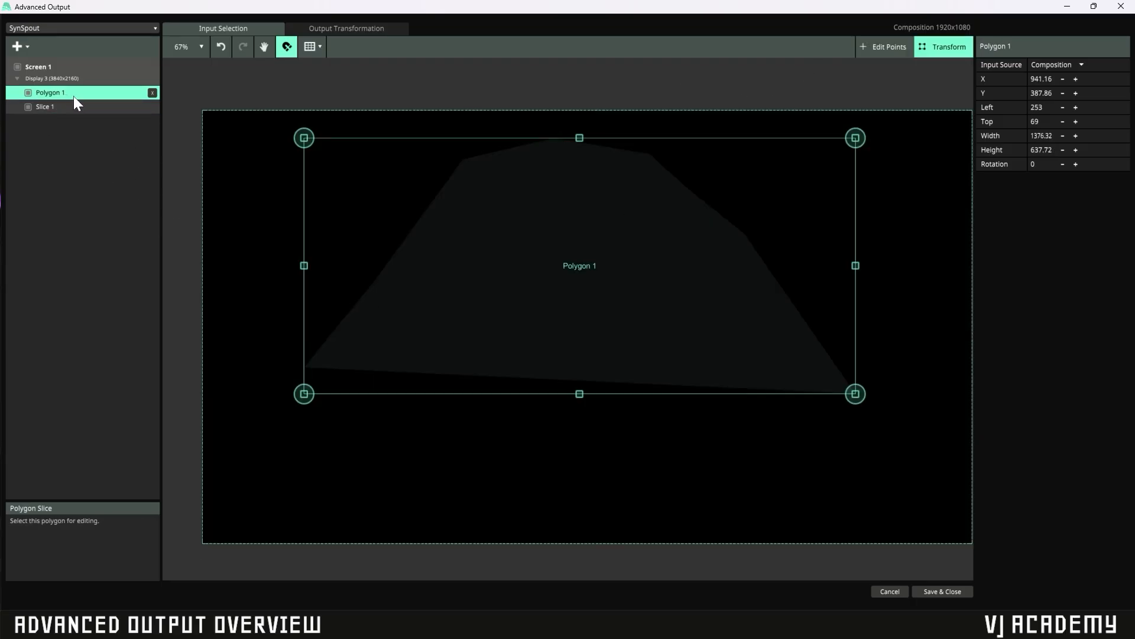
Move Polygon 1's two left-edge points and its upper-left corner point outward together to widen the shape
click(879, 52)
click(373, 283)
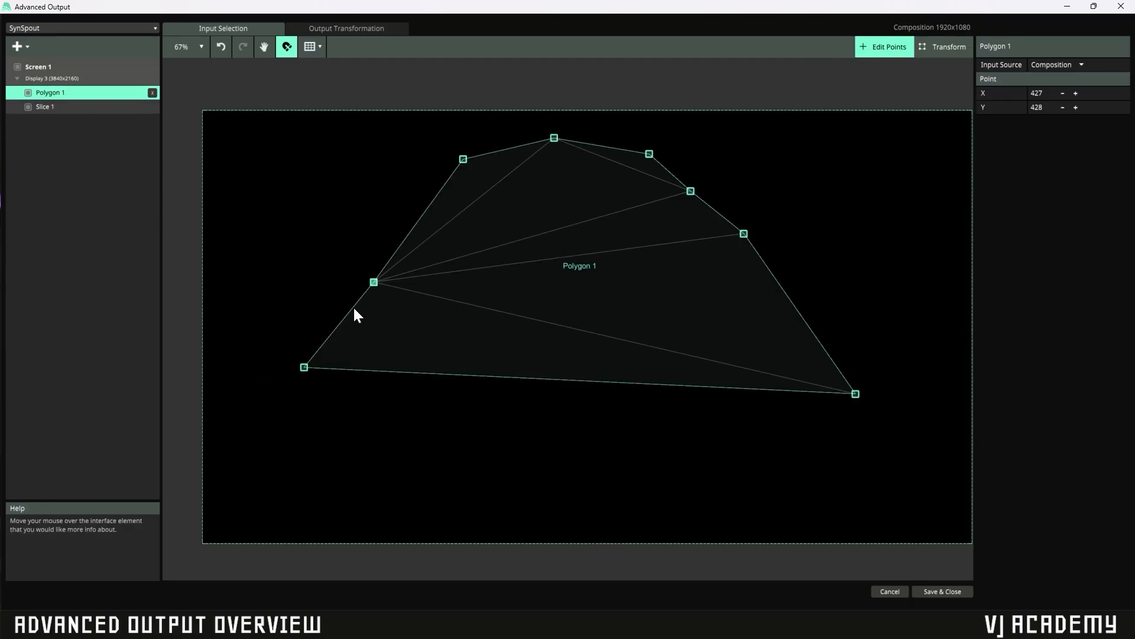
shift+click(305, 368)
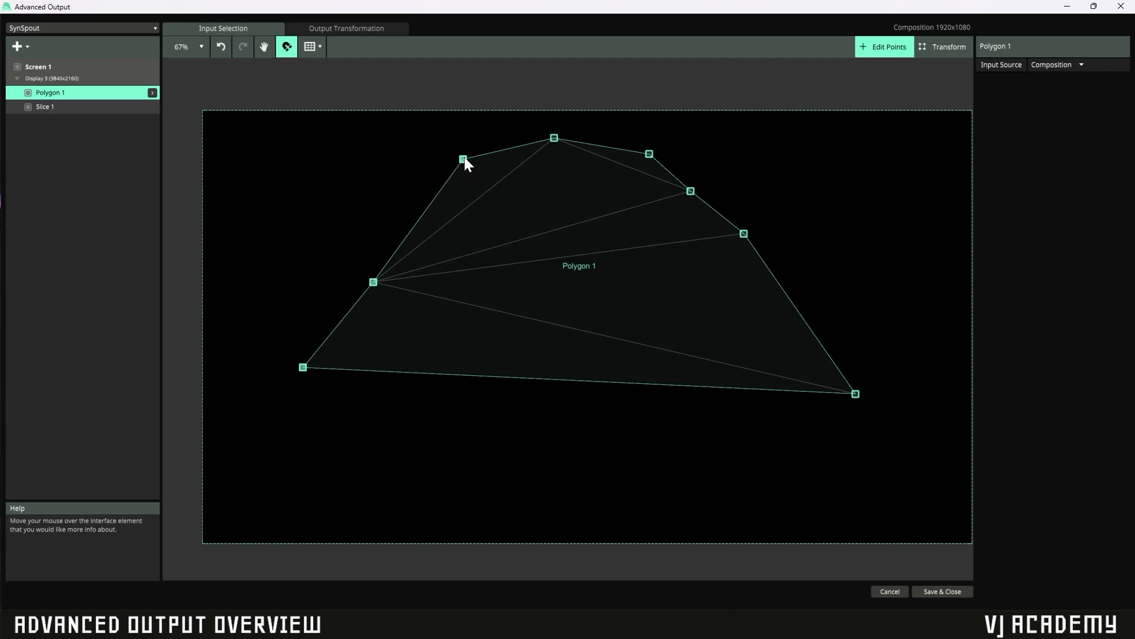
mouse_move(463, 160)
mouse_down()
mouse_move(421, 149)
mouse_move(378, 161)
mouse_move(495, 323)
mouse_move(663, 235)
mouse_move(466, 253)
mouse_move(654, 271)
mouse_move(518, 214)
mouse_move(635, 298)
mouse_move(443, 201)
mouse_move(430, 148)
mouse_move(442, 158)
mouse_up()
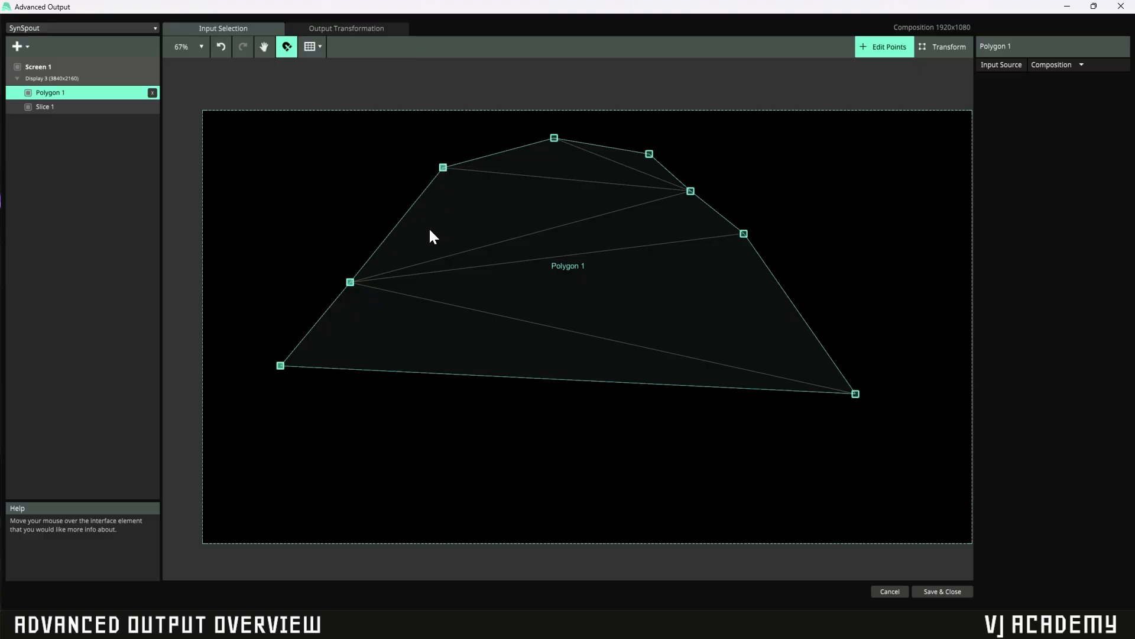
click(429, 250)
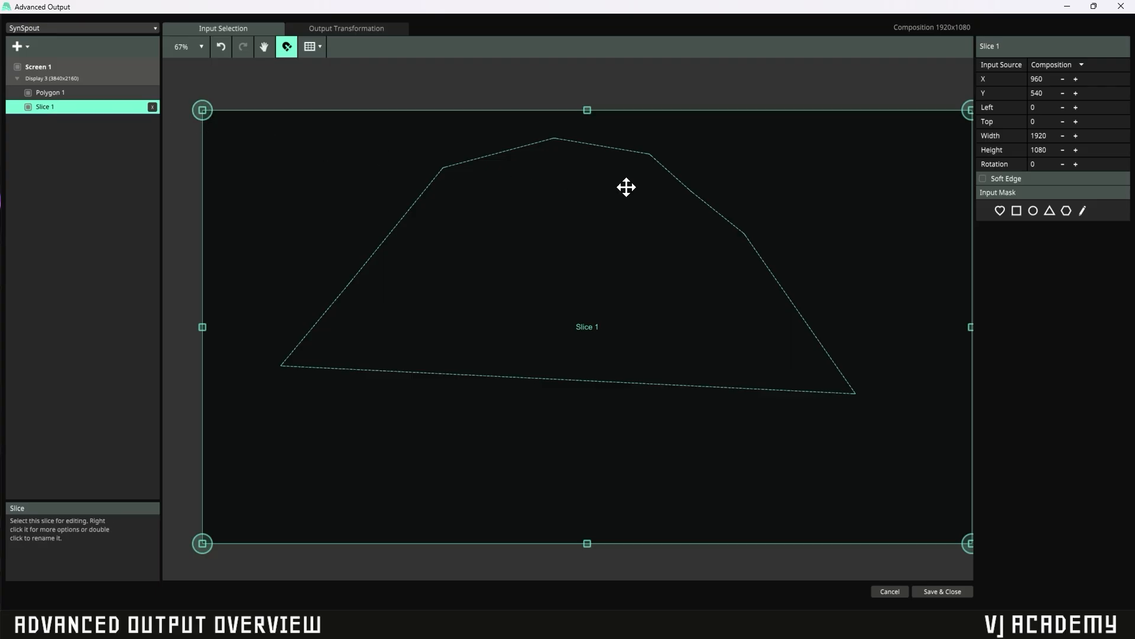
Reselect Polygon 1 instead of Slice 1 and return to editing its points
scroll(734, 294, down, 1)
scroll(734, 295, down, 2)
scroll(734, 294, up, 3)
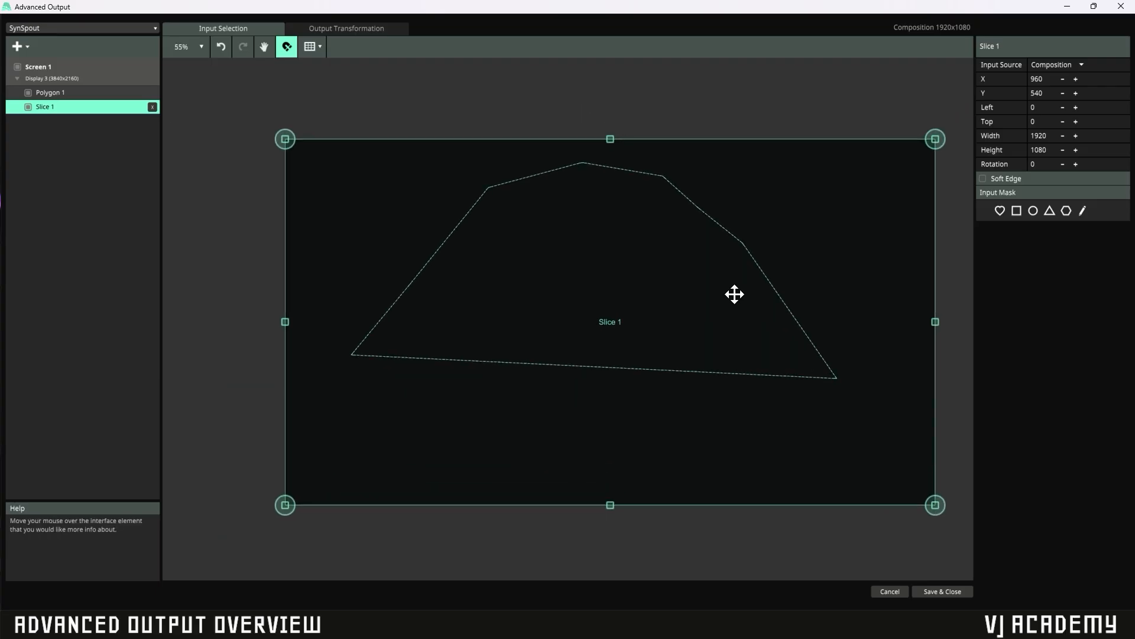
click(51, 93)
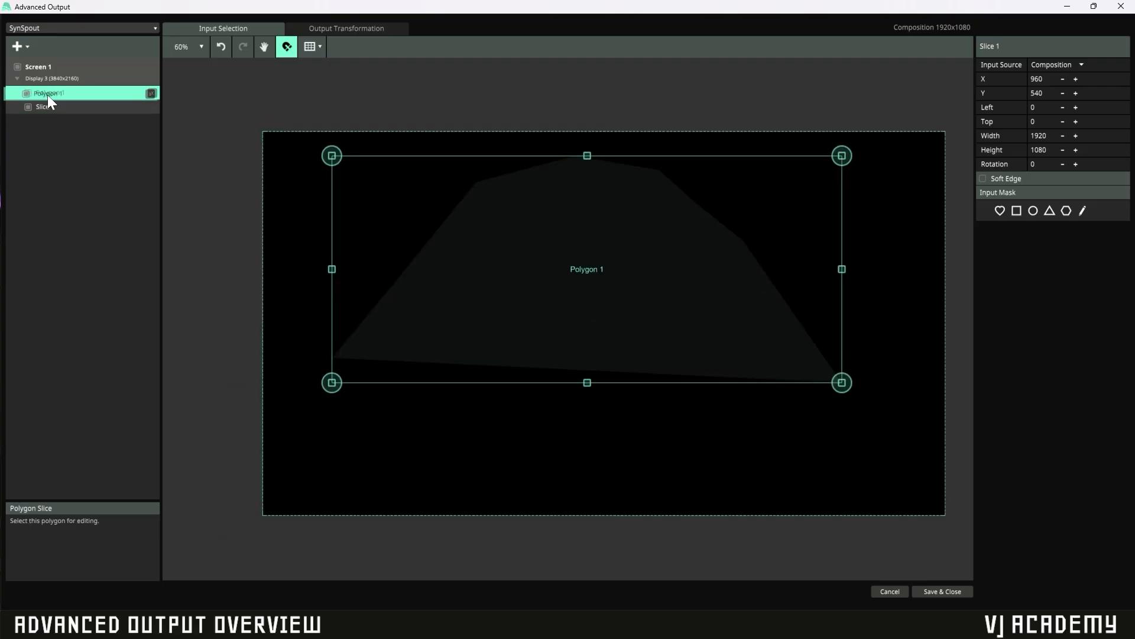
click(876, 46)
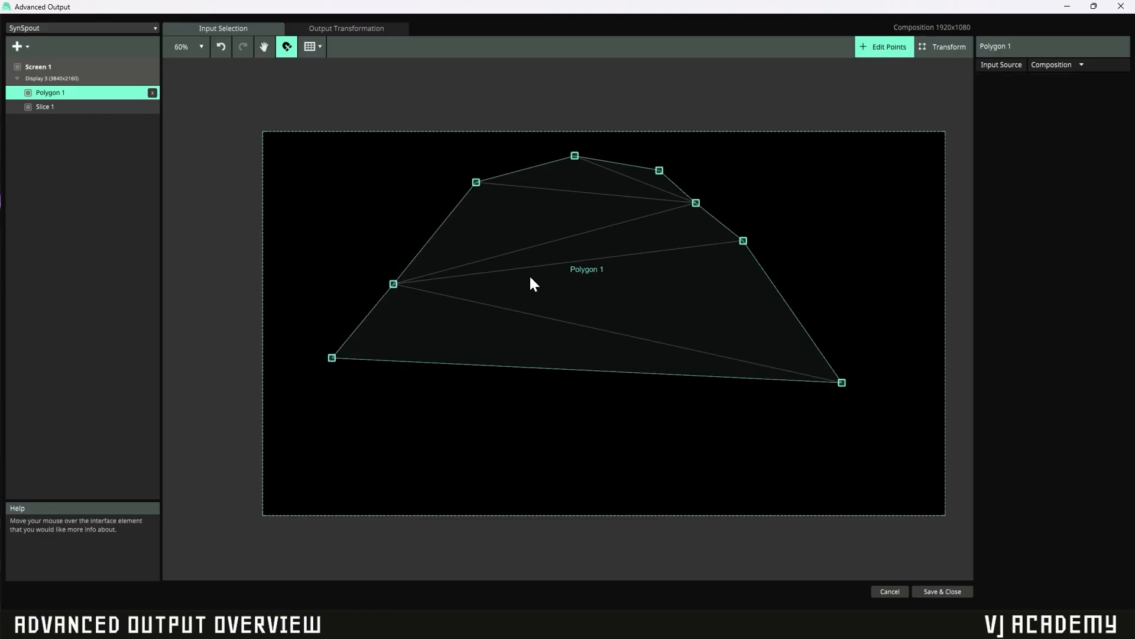
Add an output mask to Screen 1, compare it with the input selection, and delete Polygon 1
click(19, 48)
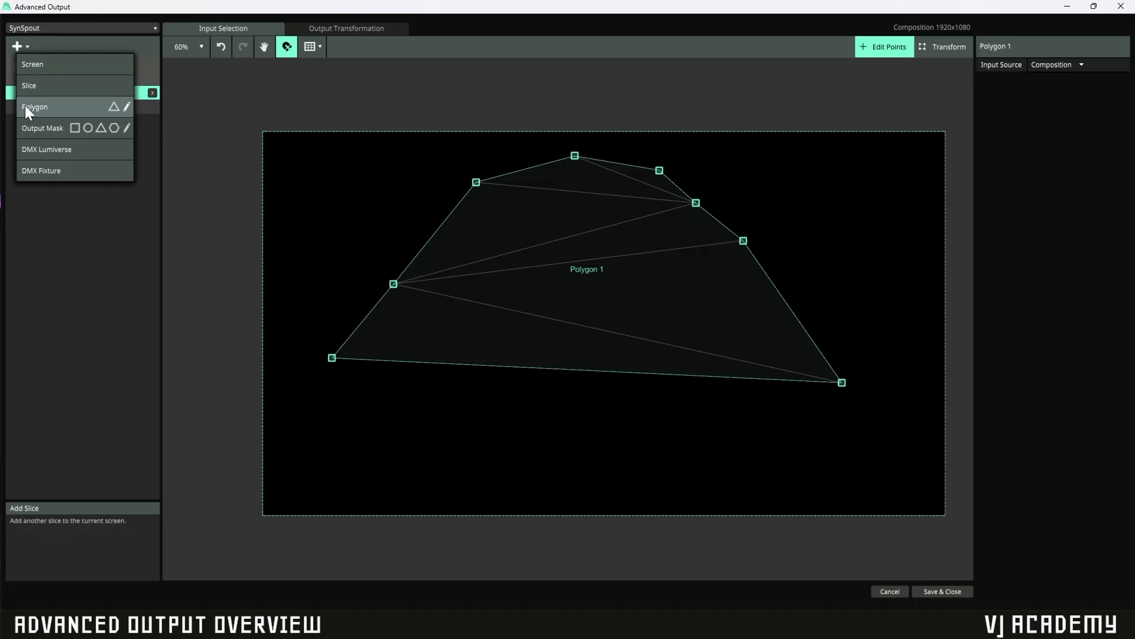
click(34, 129)
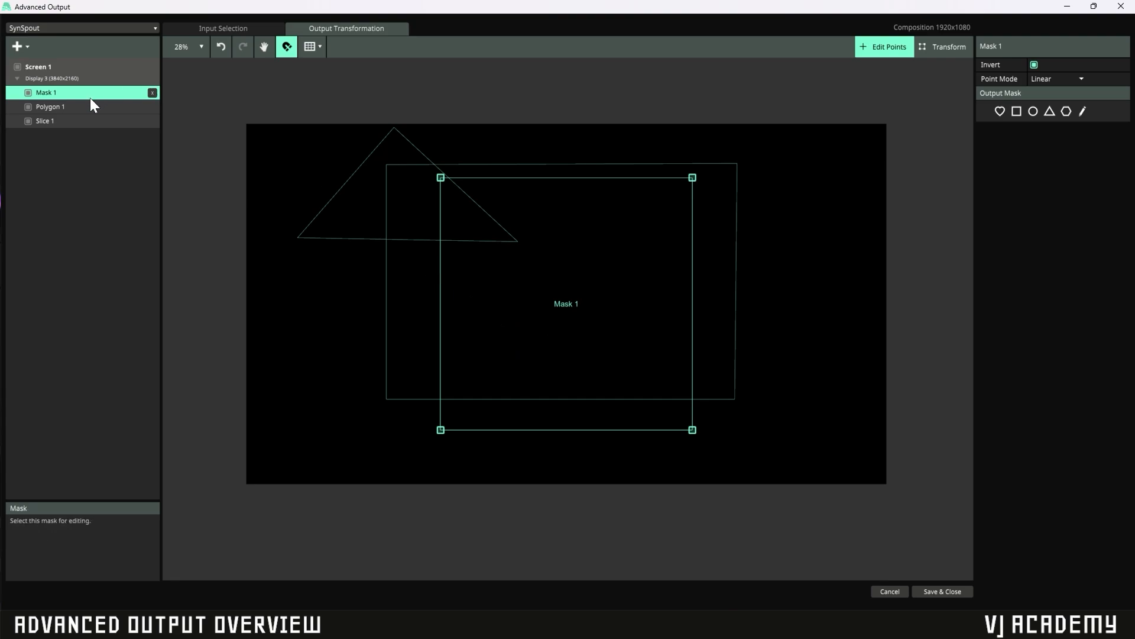
click(233, 31)
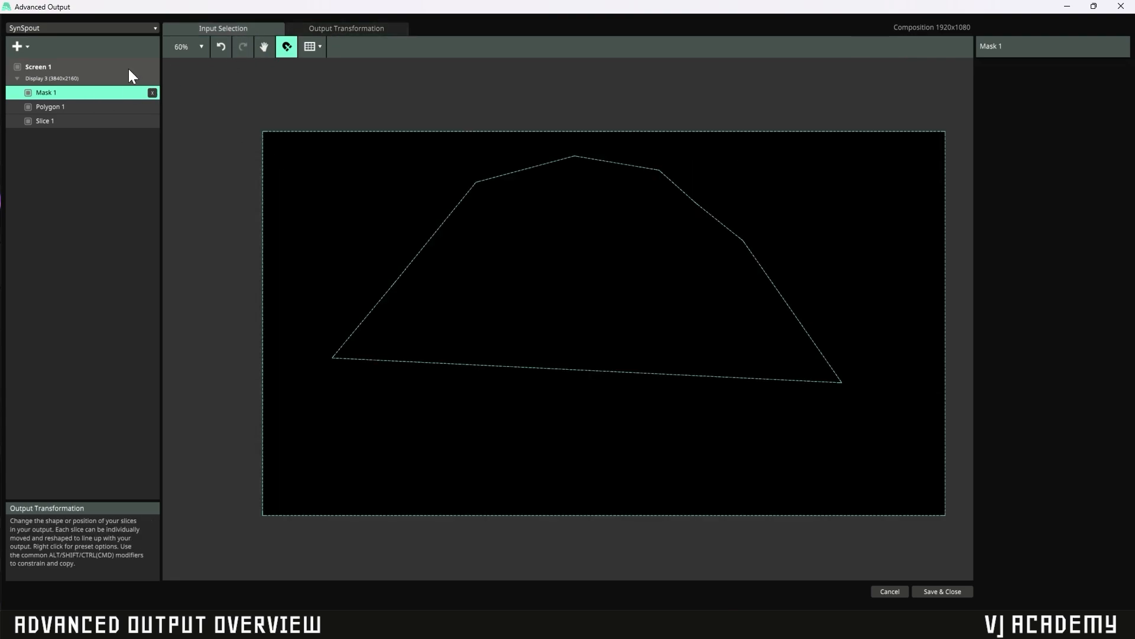
click(85, 106)
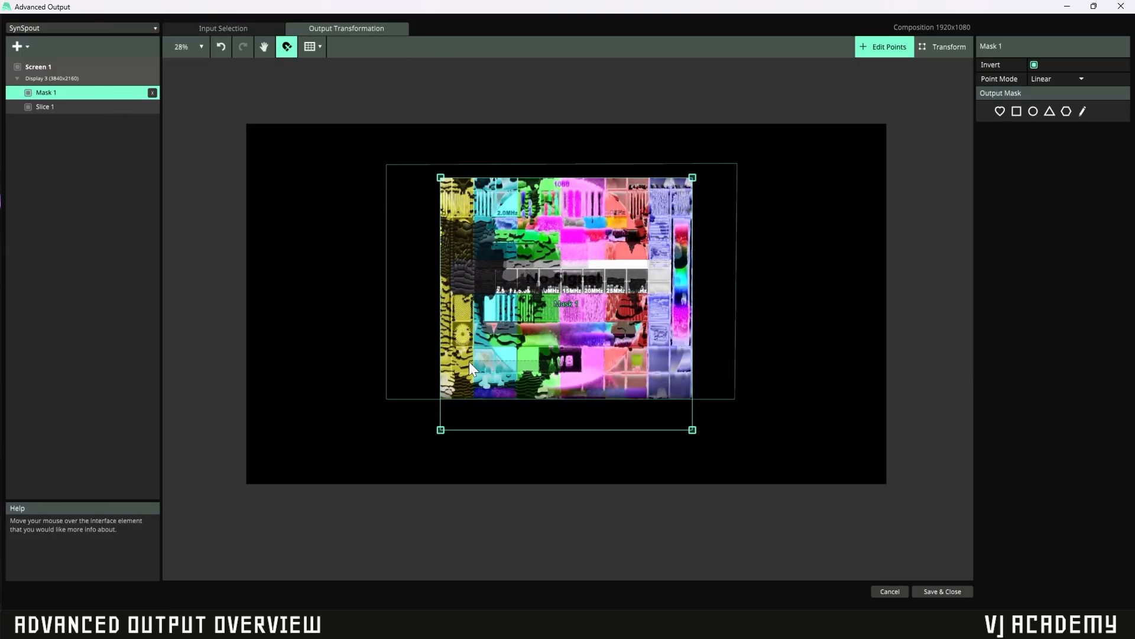
Move Mask 1 to about X 1757, Y 895, and try the heart, square, circle, triangle and hexagon shapes on it
click(940, 47)
drag(555, 340, 526, 308)
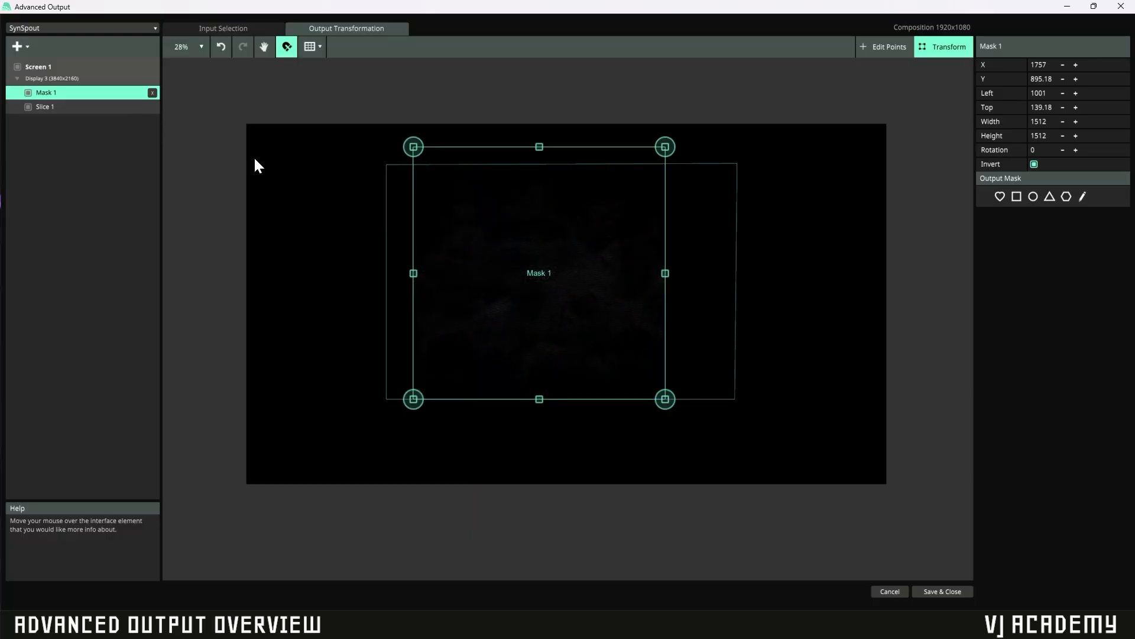
click(1001, 198)
click(1018, 197)
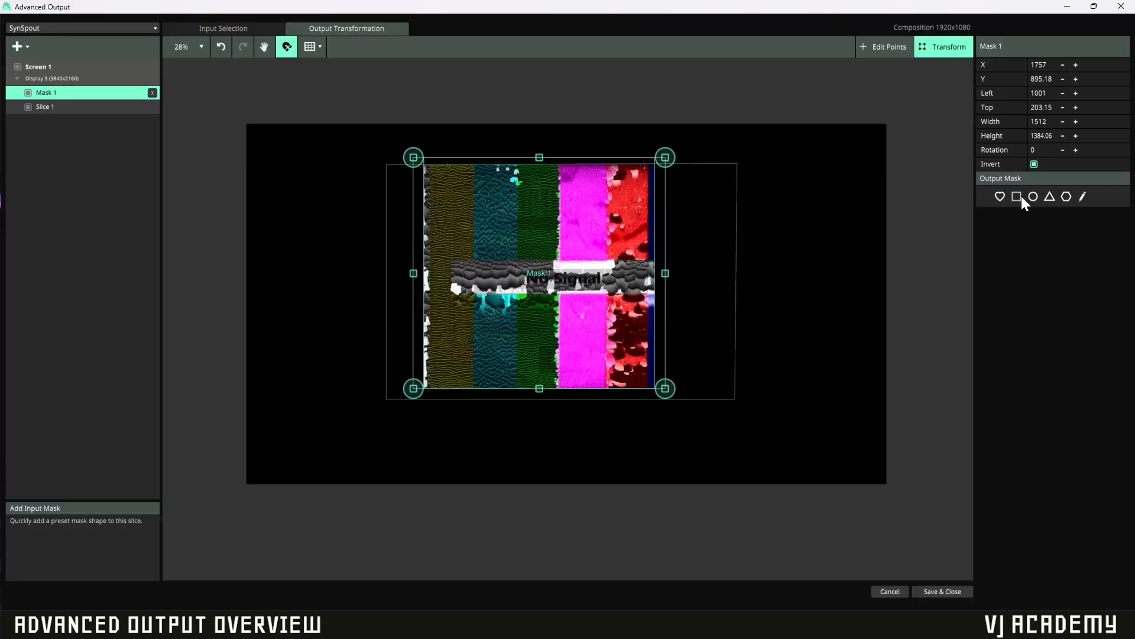
click(1034, 197)
click(1050, 197)
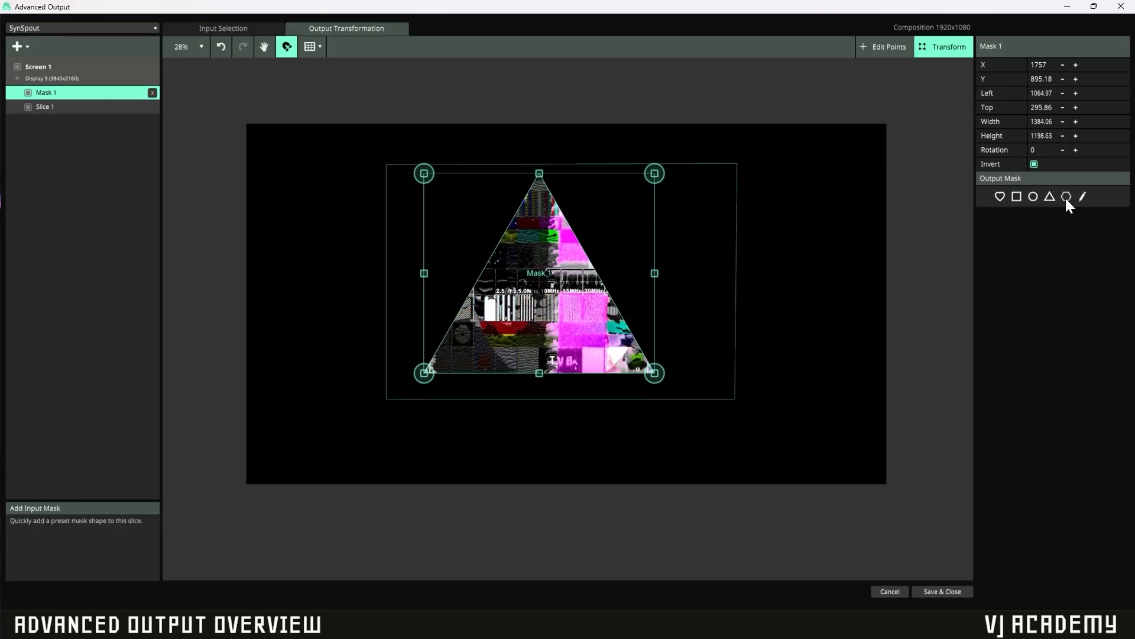
click(1067, 197)
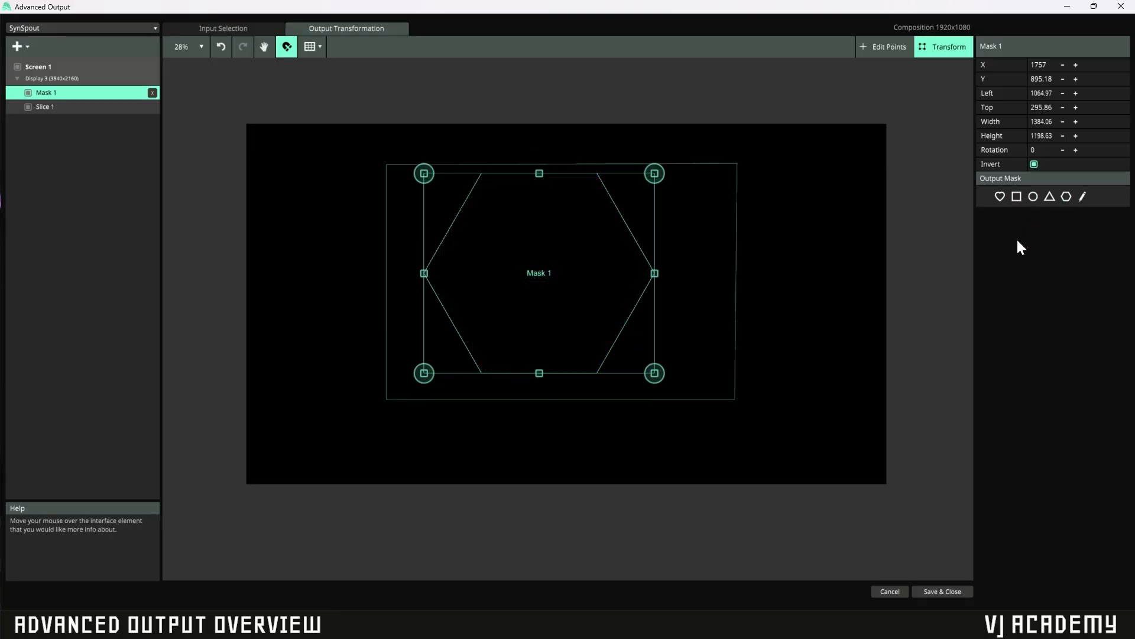
Redraw Mask 1 freehand as a triangle pointing left, covering the slice's centre and right part
click(1084, 197)
click(494, 276)
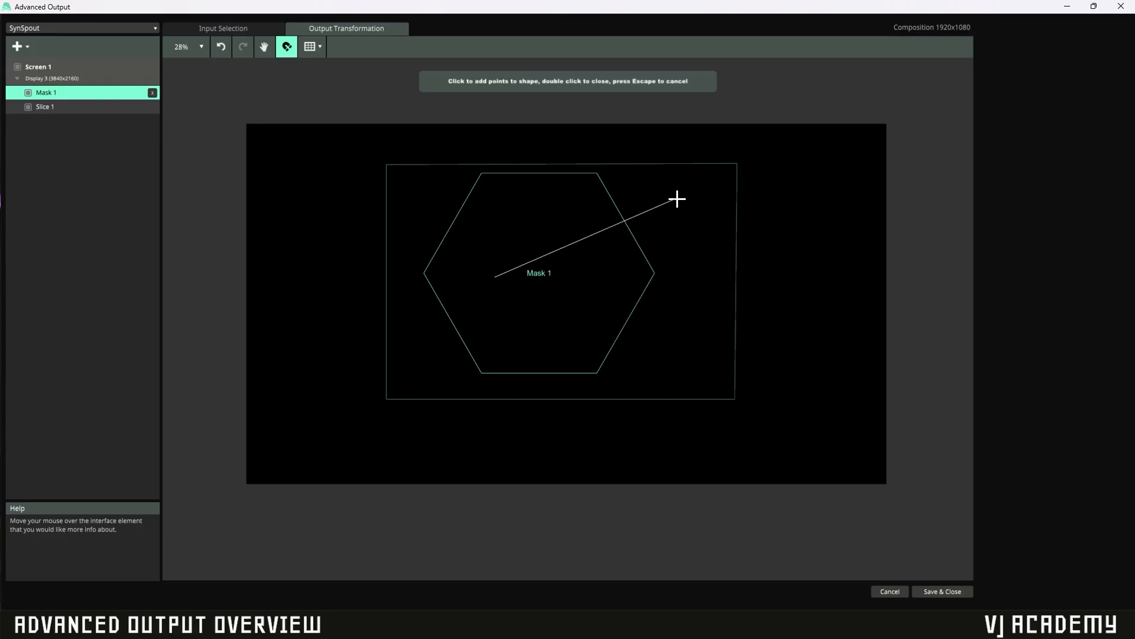
click(677, 198)
click(674, 321)
double_click(500, 282)
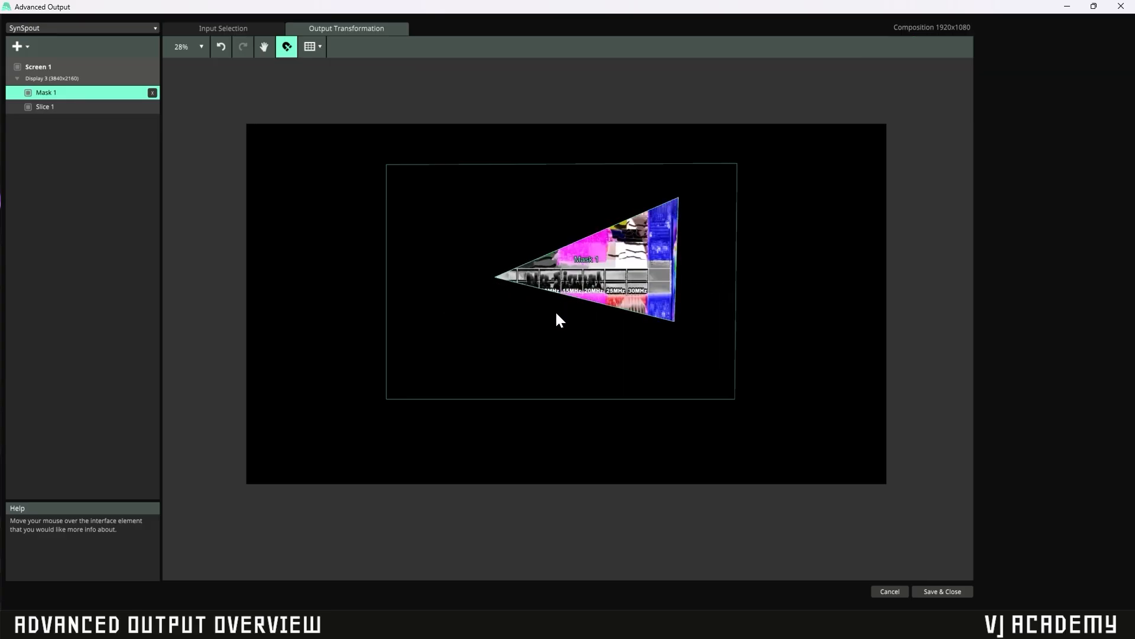
Warp Slice 1 by pulling its upper-left corner inward to about X 1428, Y 563, and delete Mask 1
click(480, 219)
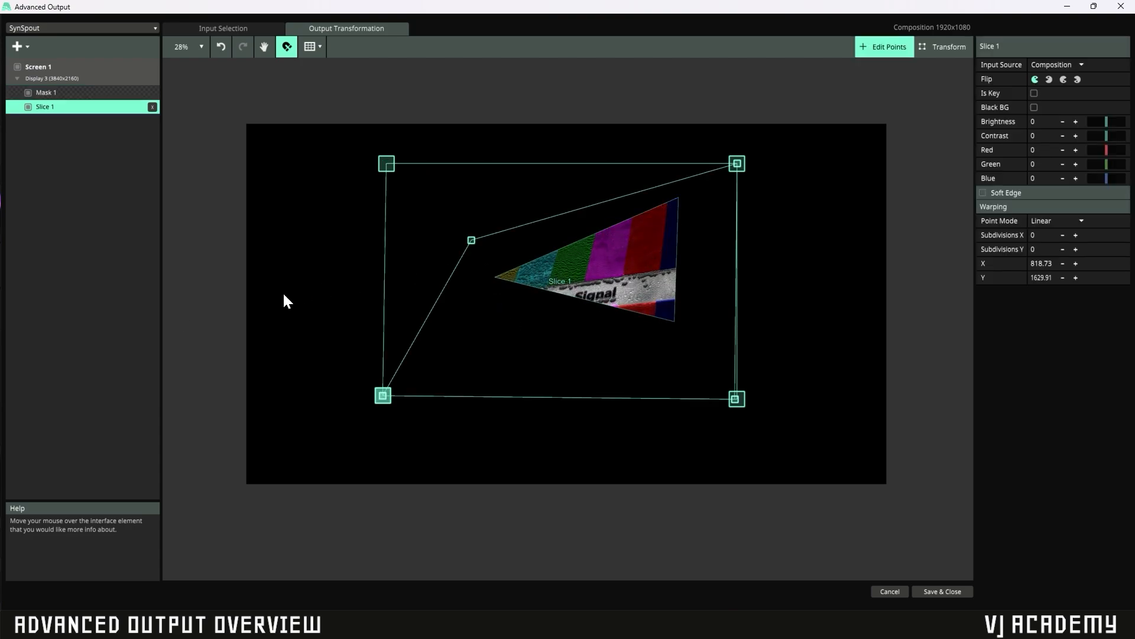
click(106, 93)
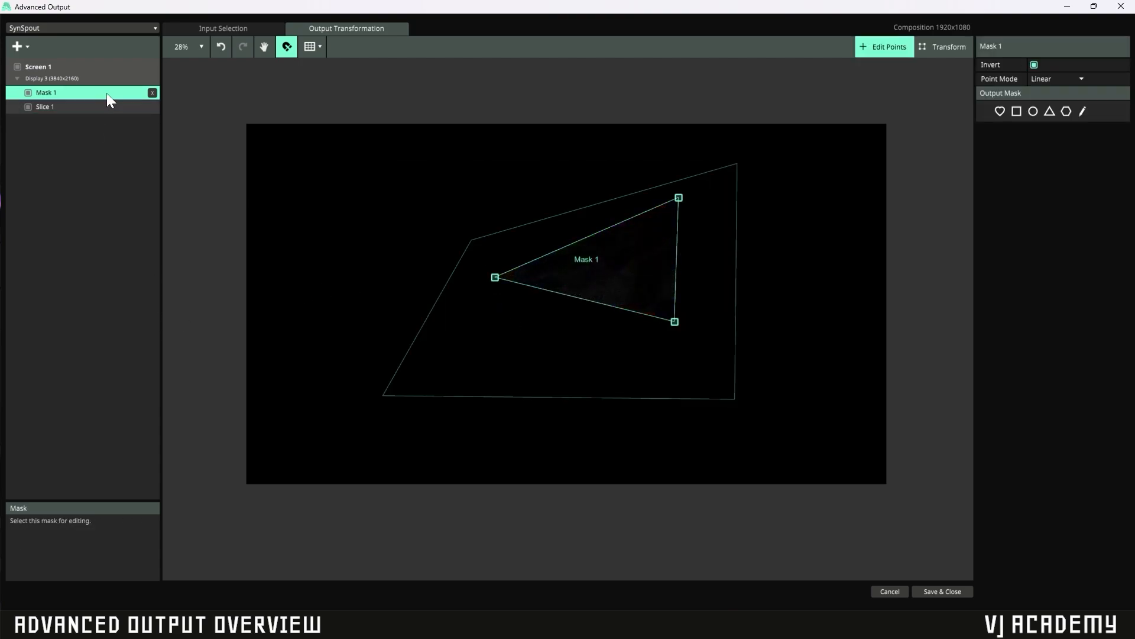
key(Delete)
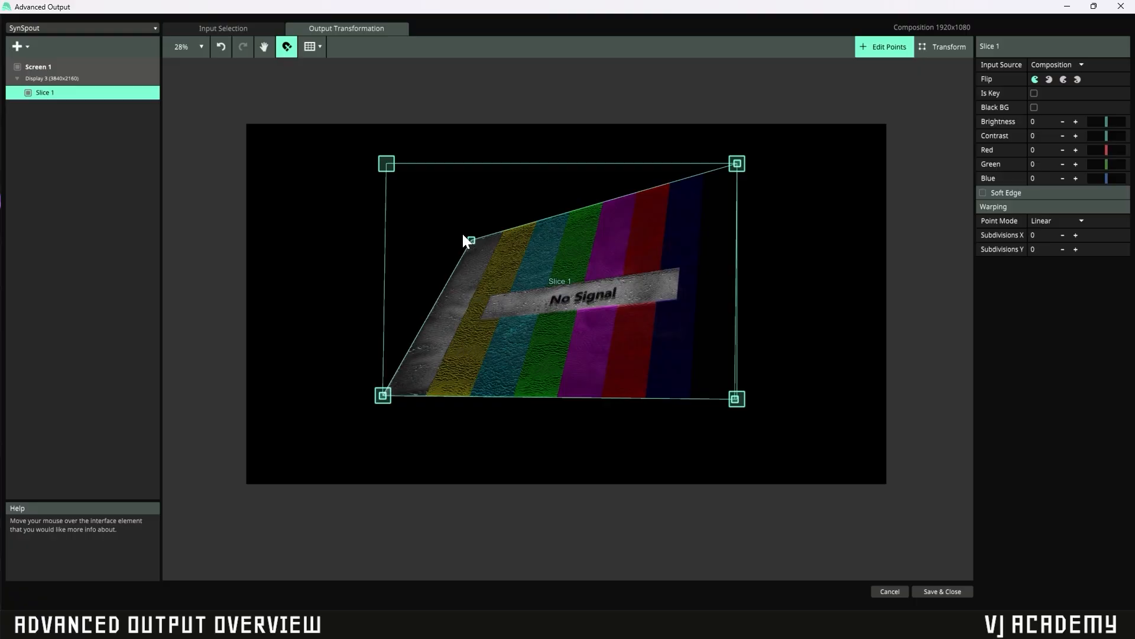
drag(470, 241, 483, 219)
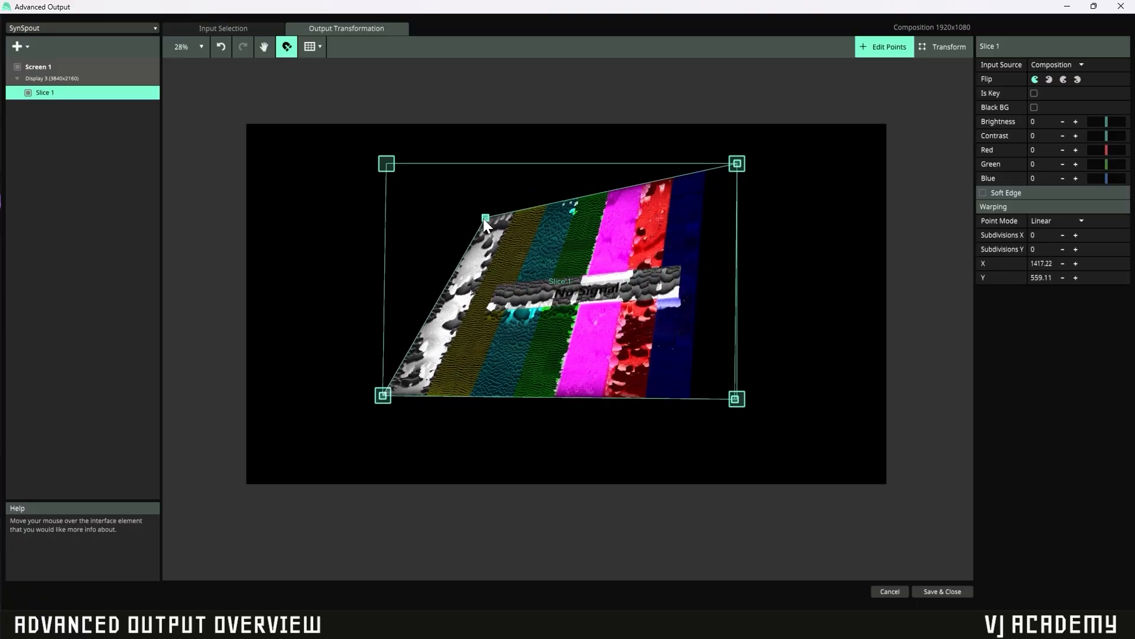
Show the slice grid and move Slice 1's upper-left warp point back outward to about X 839, Y 254
click(319, 52)
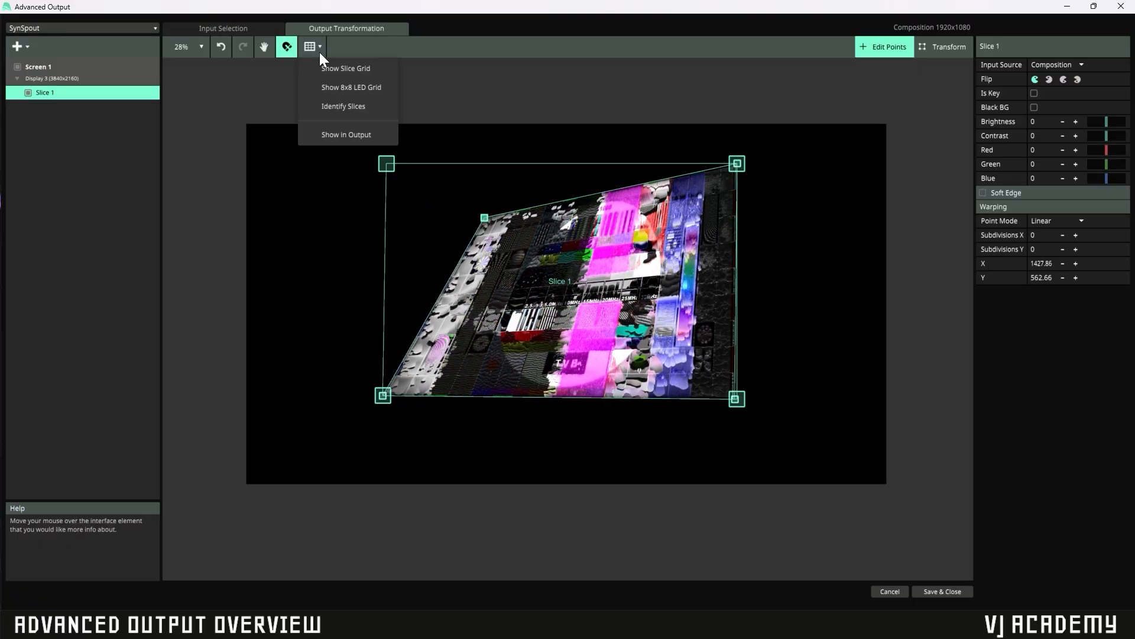
click(355, 73)
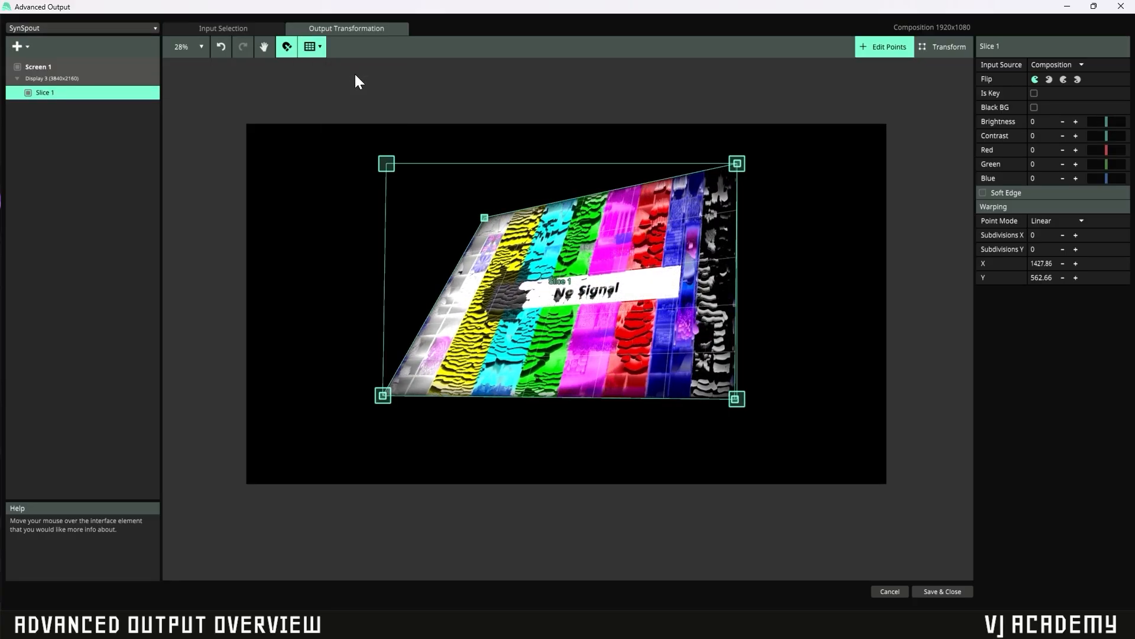
mouse_move(485, 218)
mouse_down()
mouse_move(404, 186)
mouse_move(482, 226)
mouse_up()
drag(619, 286, 415, 183)
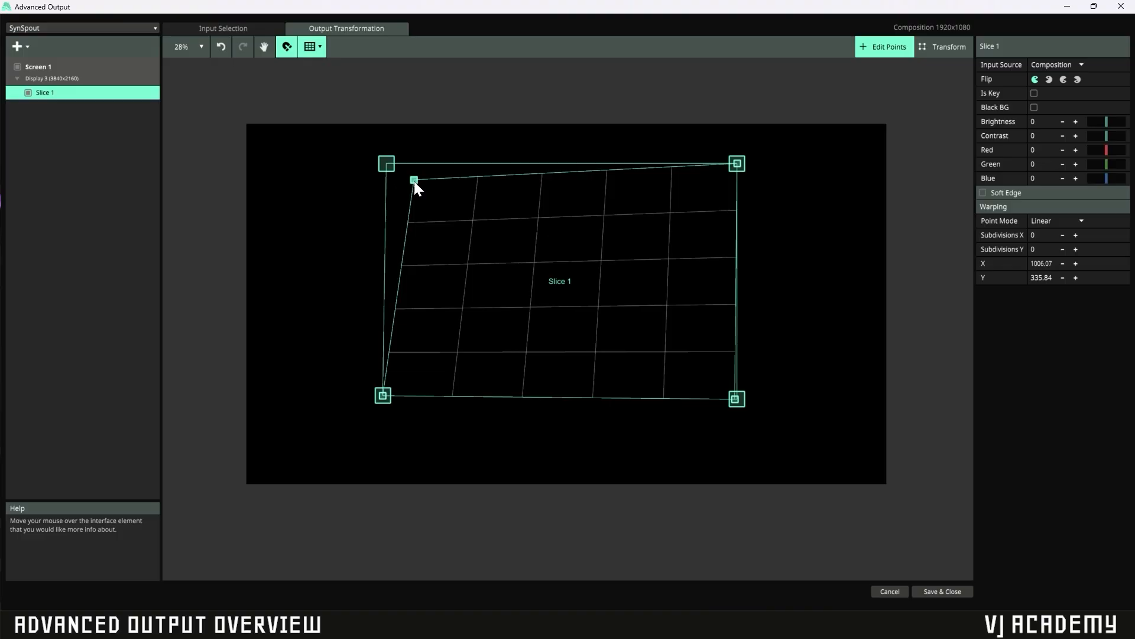
drag(414, 181, 387, 168)
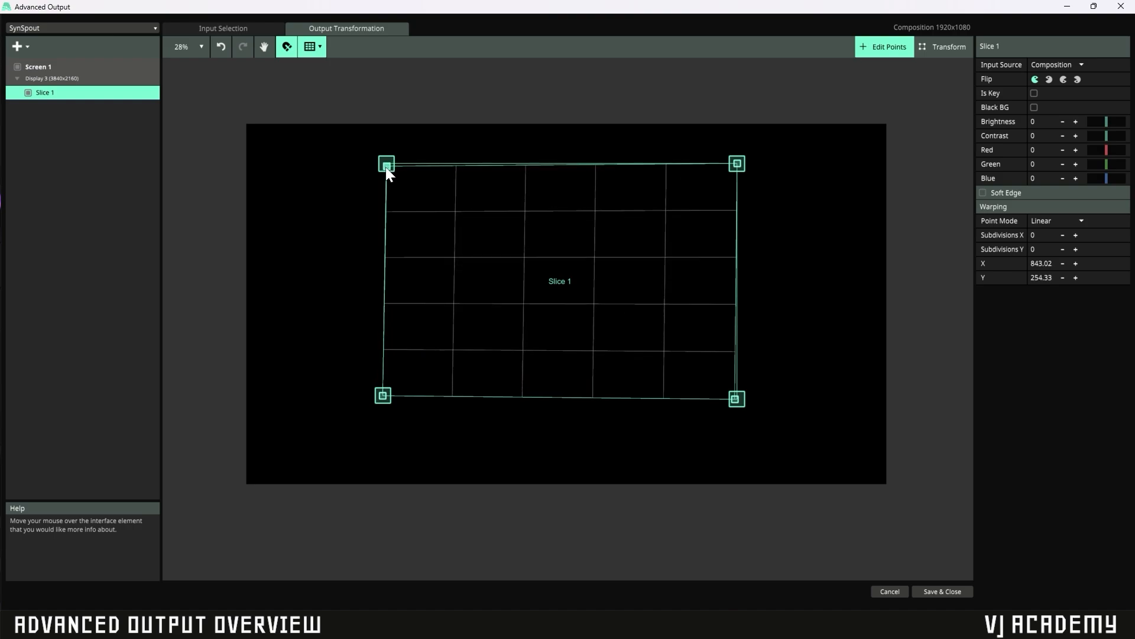
Show the 8x8 LED grid over the output and hide it again
click(320, 46)
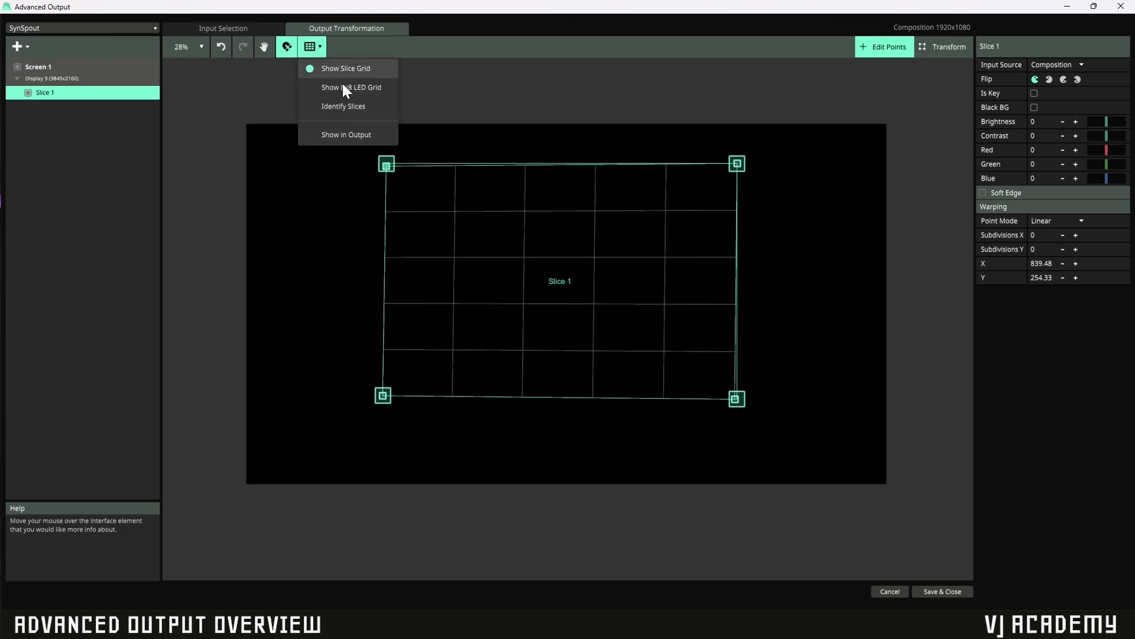
click(355, 90)
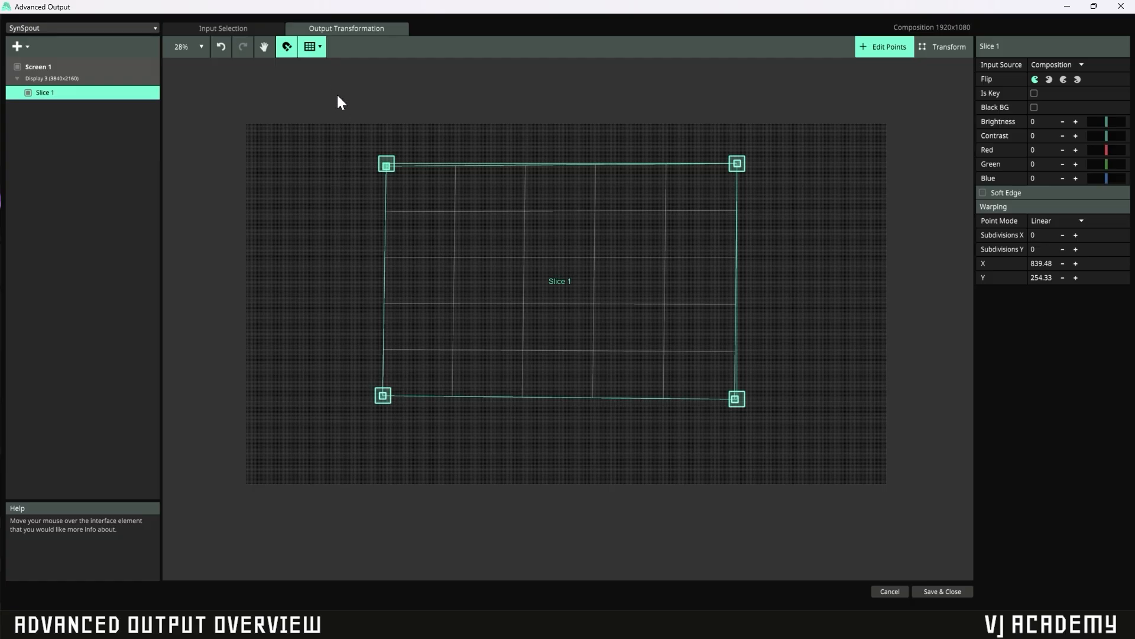
click(321, 48)
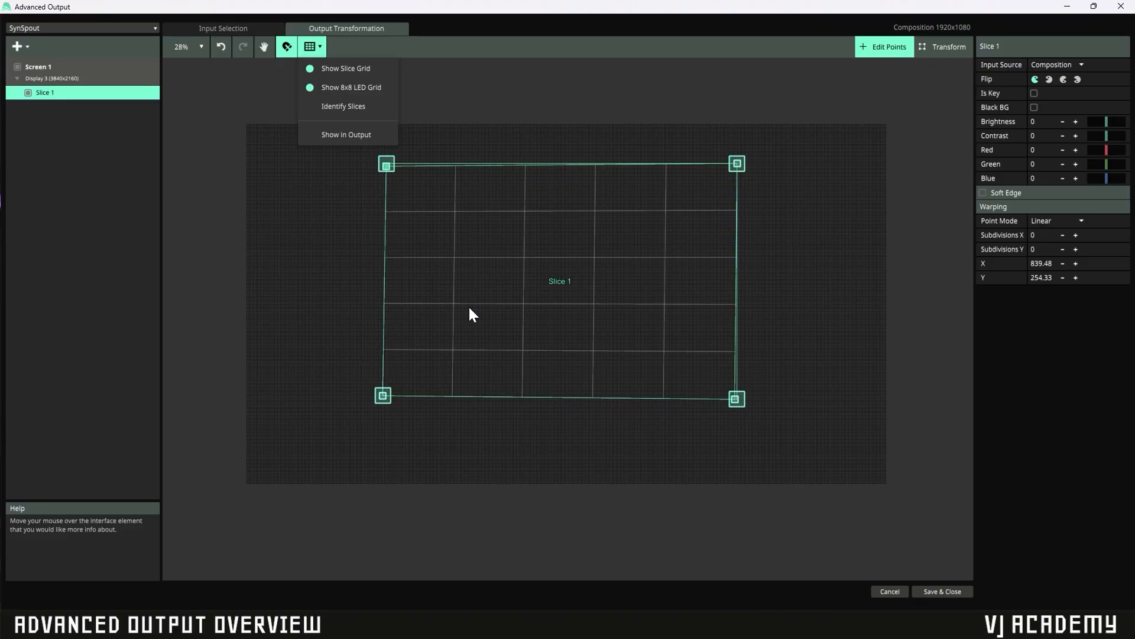
click(339, 87)
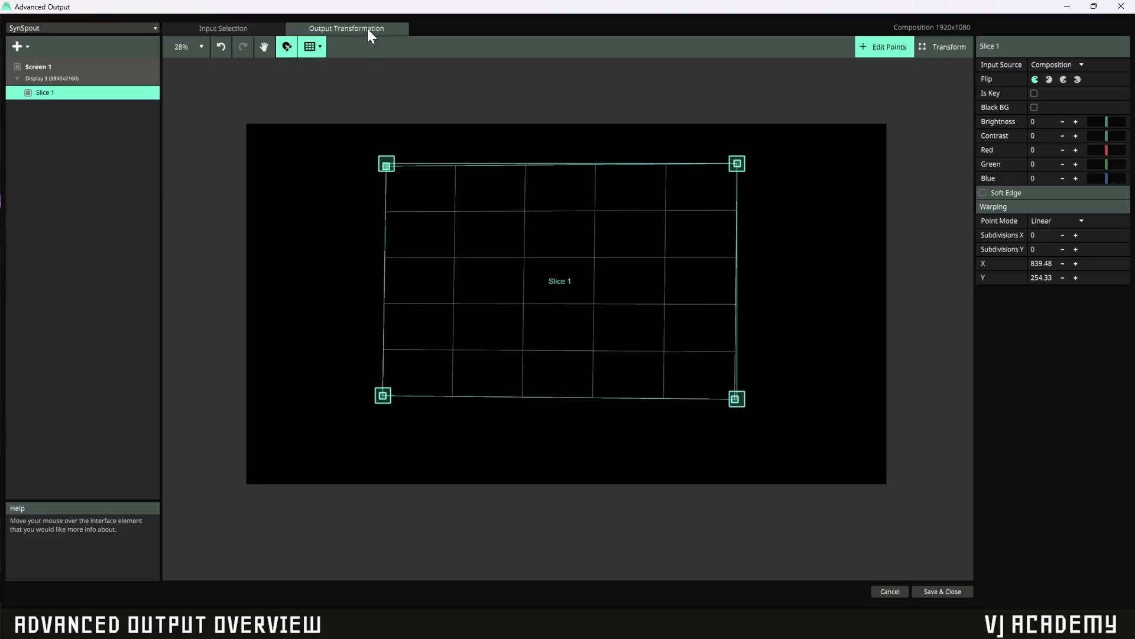
Hide the slice grid and turn on Identify Slices to identify Slice 1 in the output
click(314, 47)
click(343, 68)
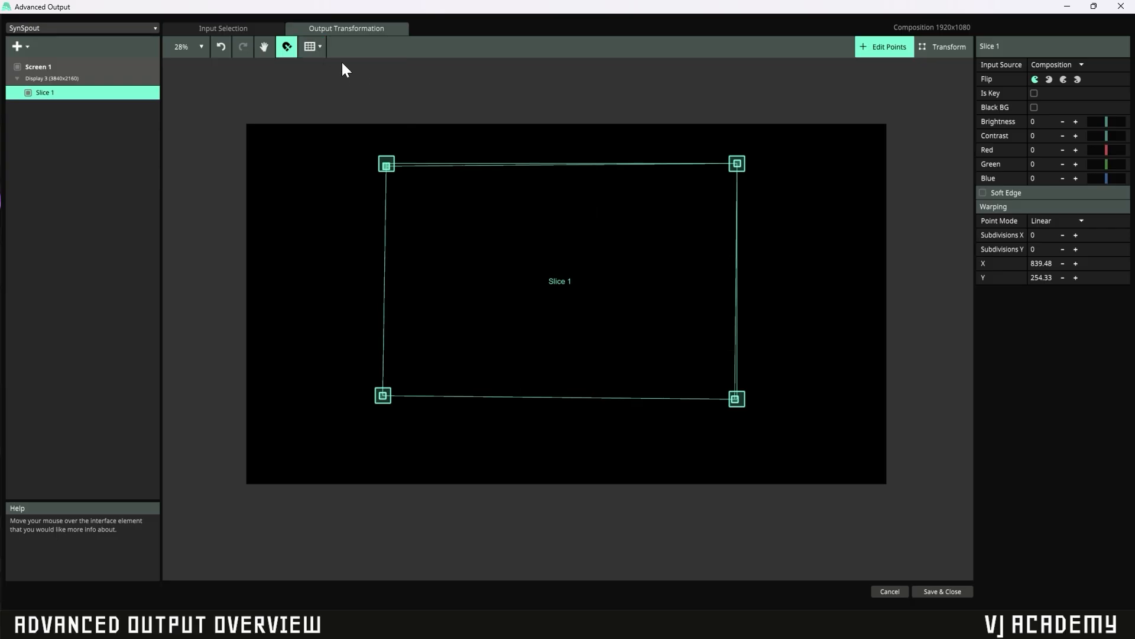
click(313, 47)
click(350, 109)
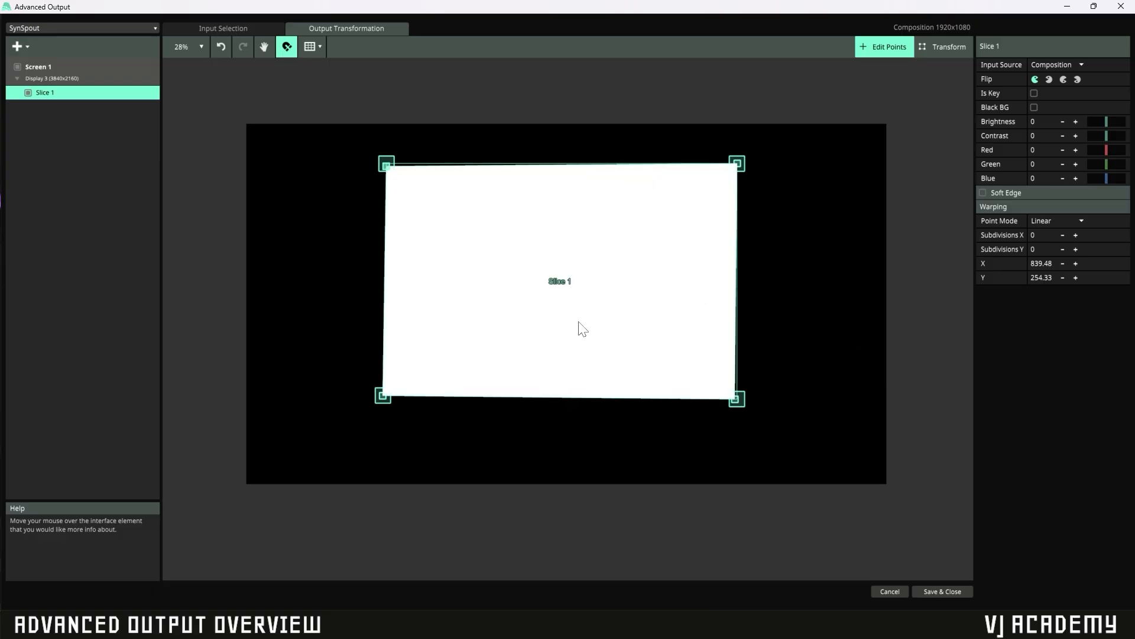
scroll(589, 318, down, 1)
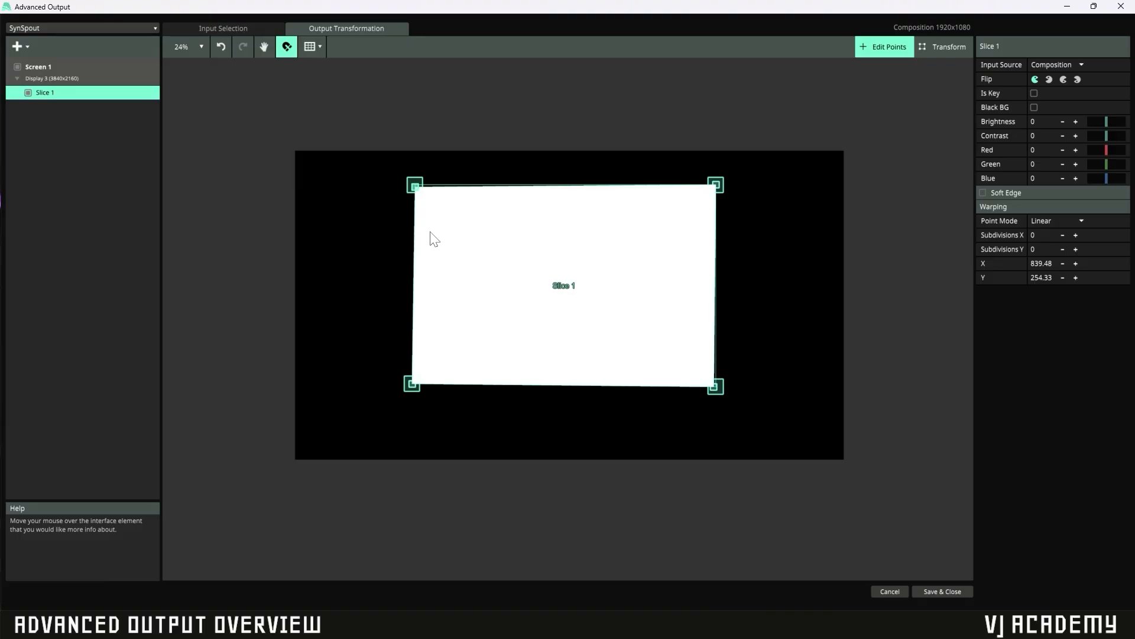
click(353, 211)
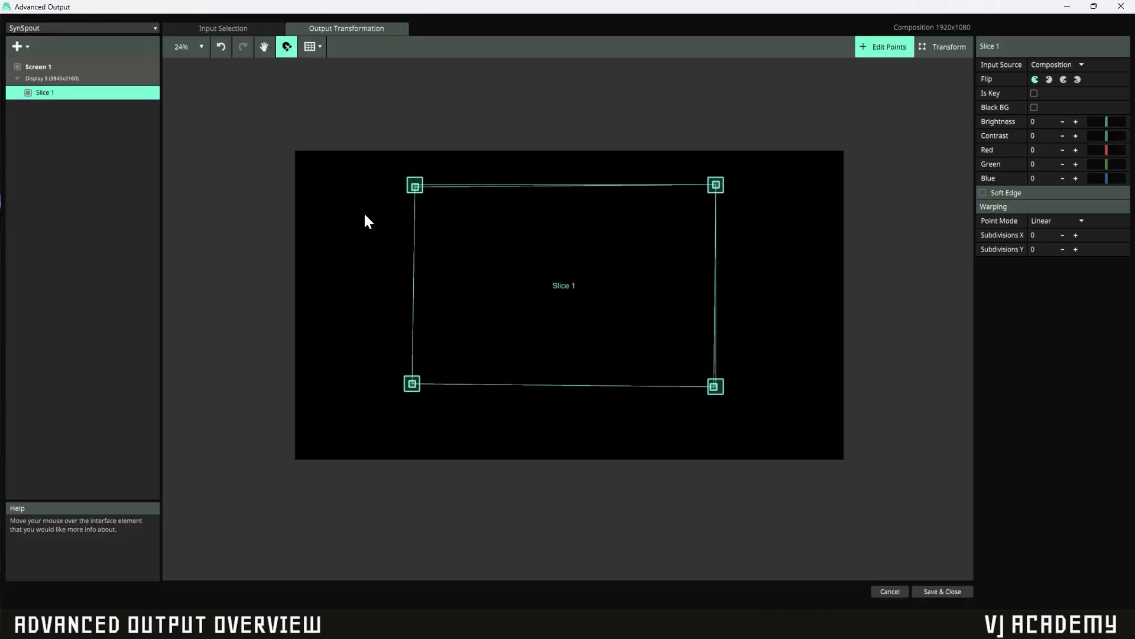
Turn on Show in Output, and reset Slice 1 to the full 3840 x 2160 output in transform editing
click(310, 46)
click(326, 138)
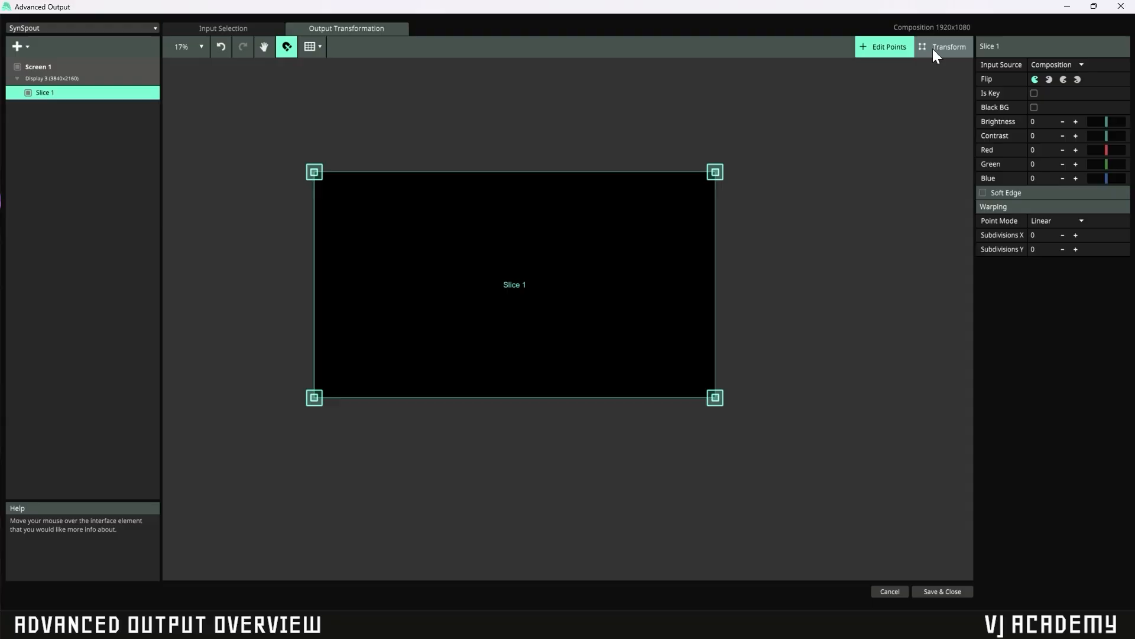
click(941, 47)
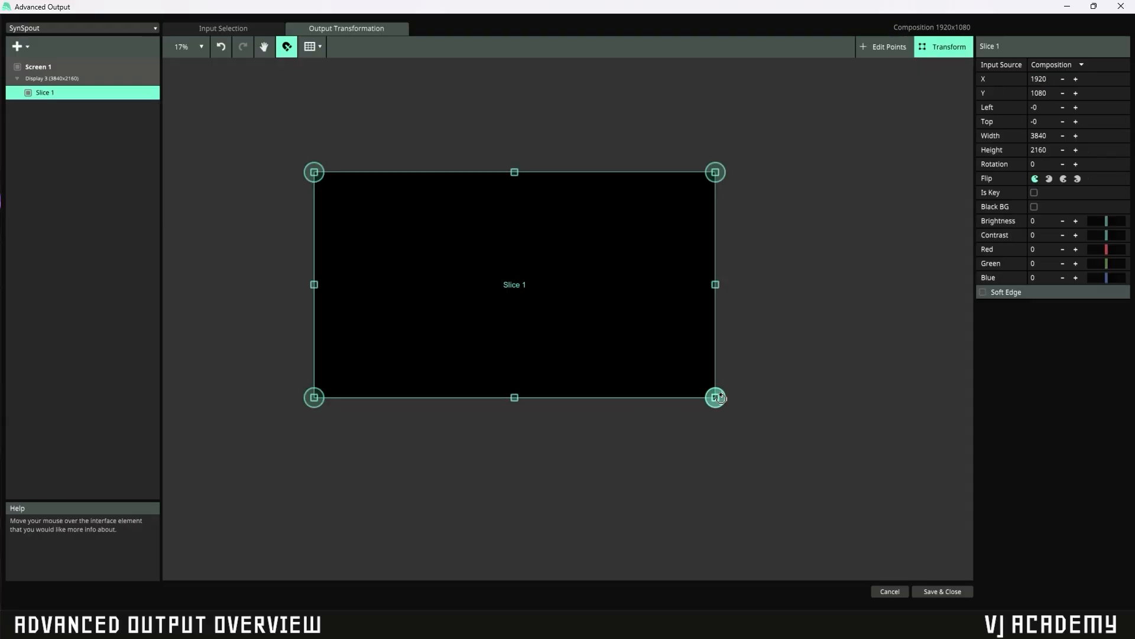
Resize Slice 1 to 1920 x 1080 and center it in the output on both X and Y
drag(718, 397, 514, 284)
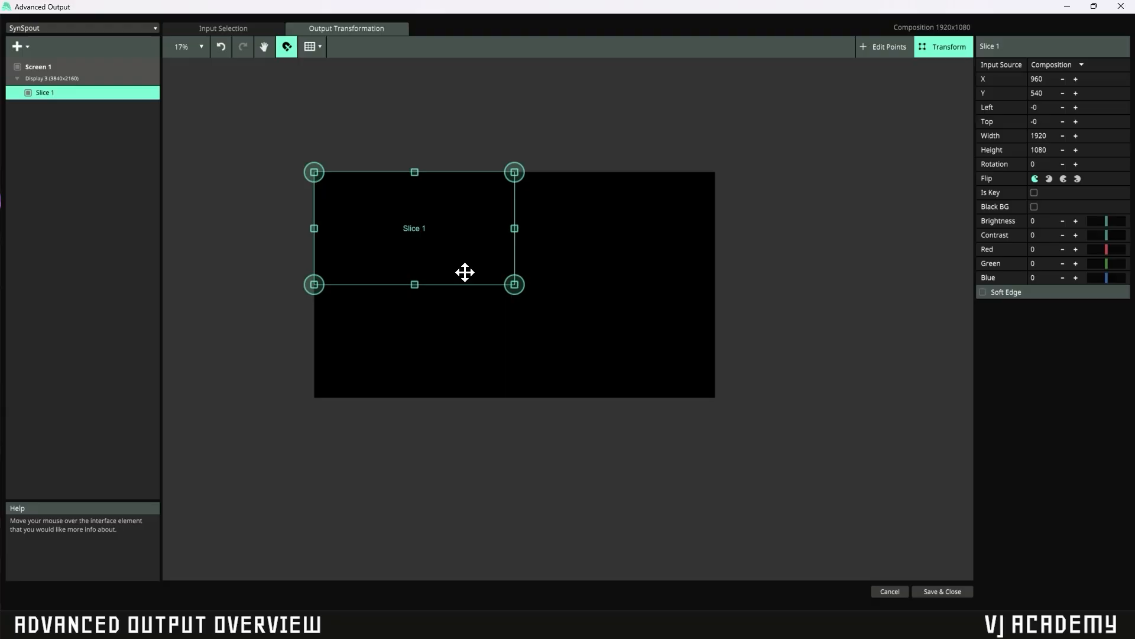
right_click(431, 227)
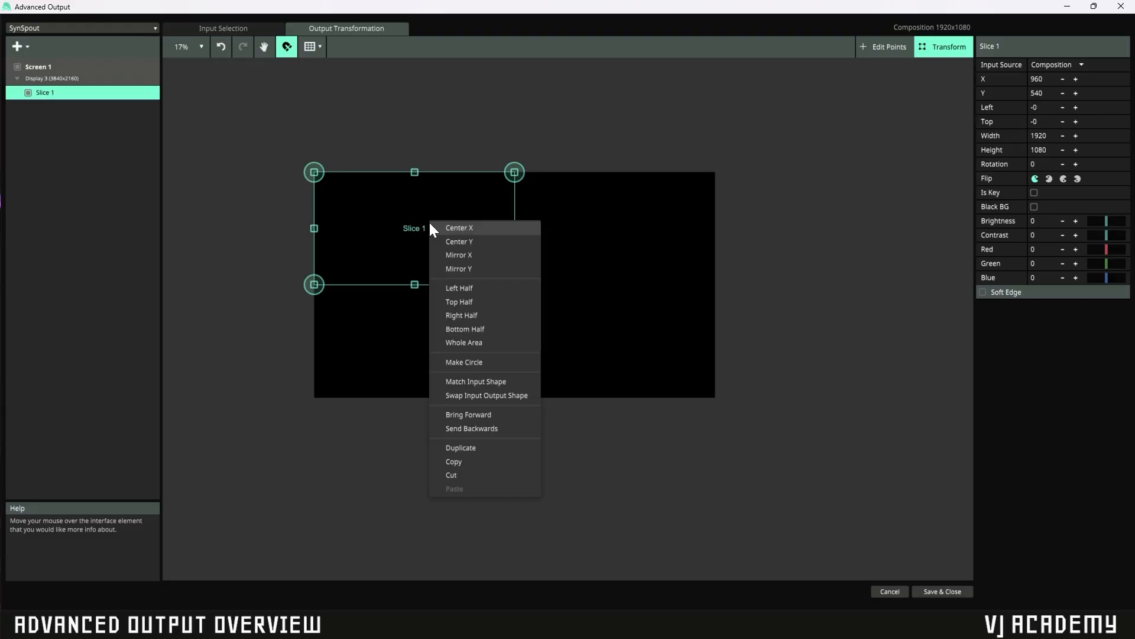
click(477, 228)
right_click(533, 261)
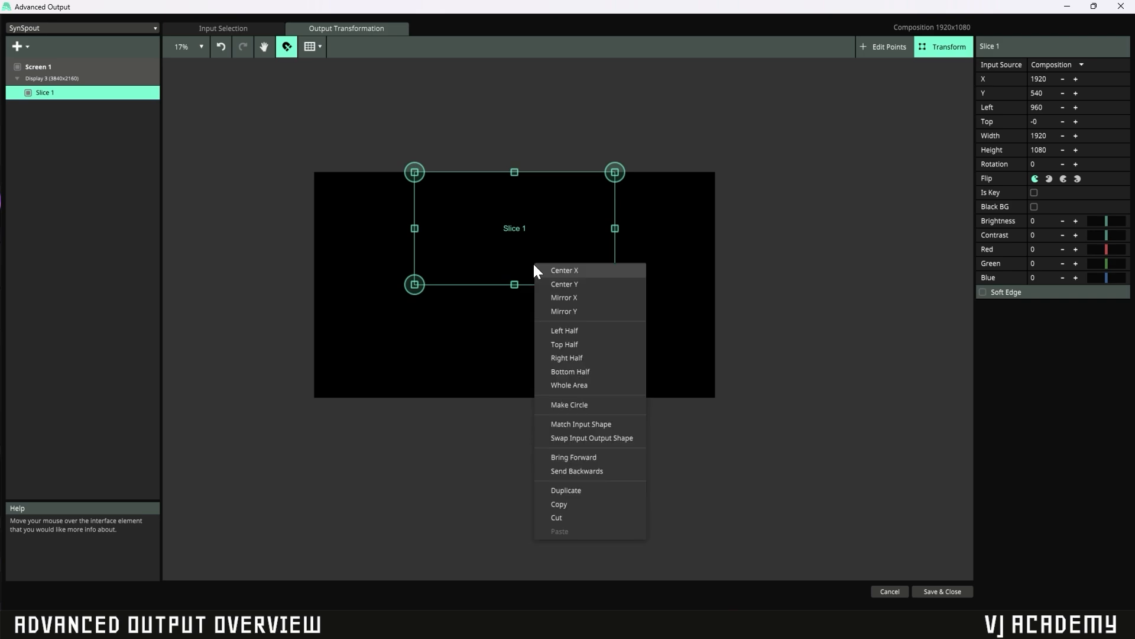
click(548, 282)
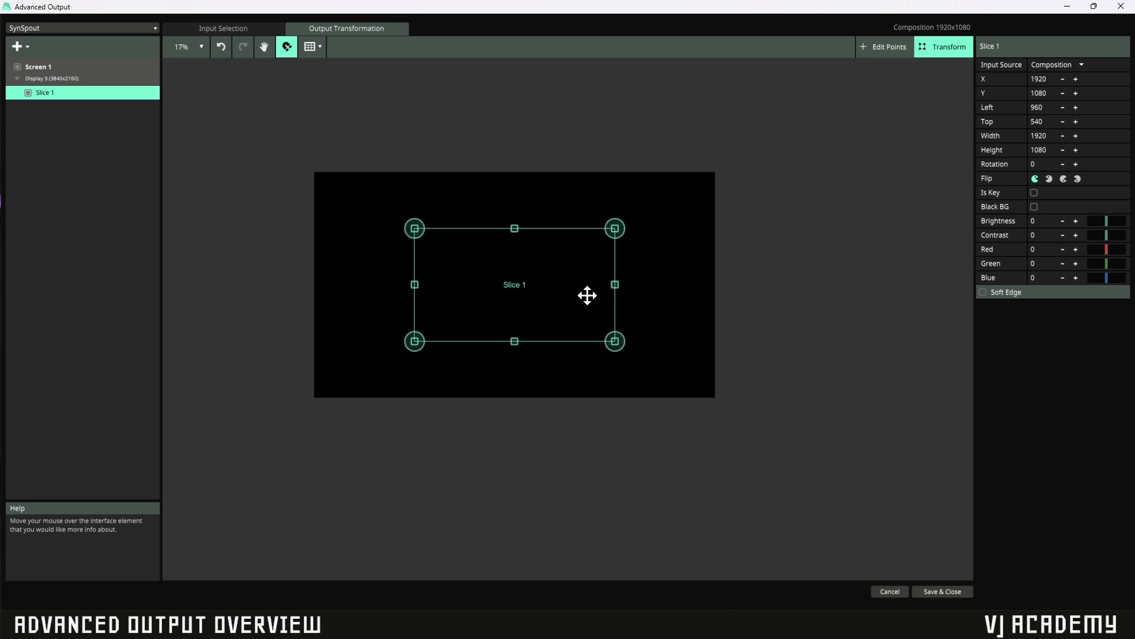
Move Slice 1 to the left edge of the output and mirror its position on X
drag(587, 300, 487, 303)
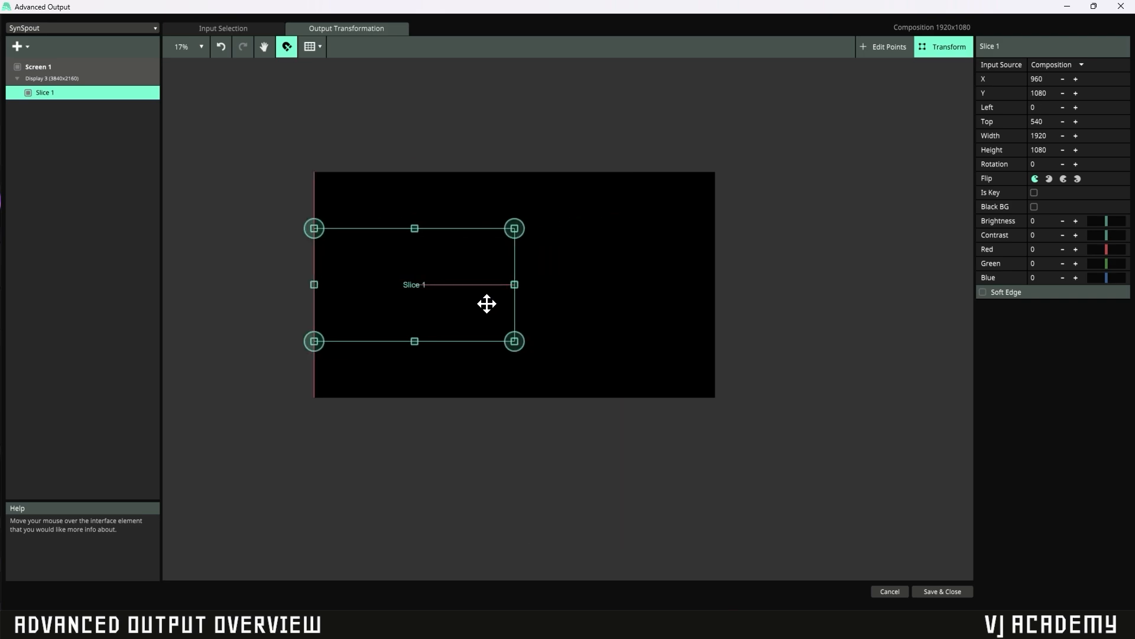
right_click(418, 290)
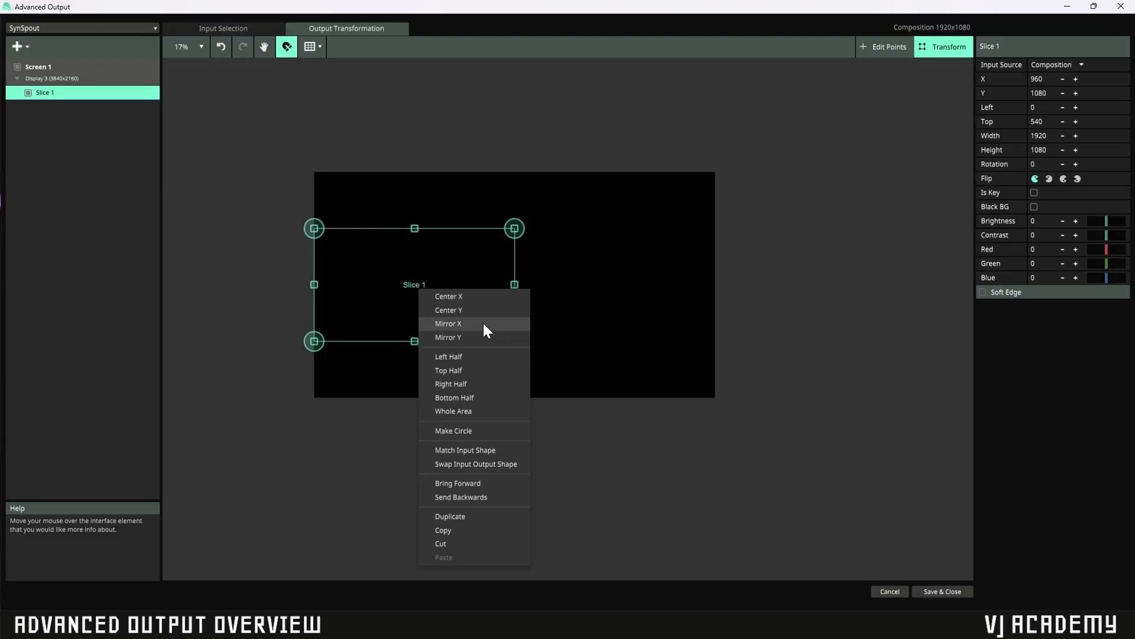
click(484, 324)
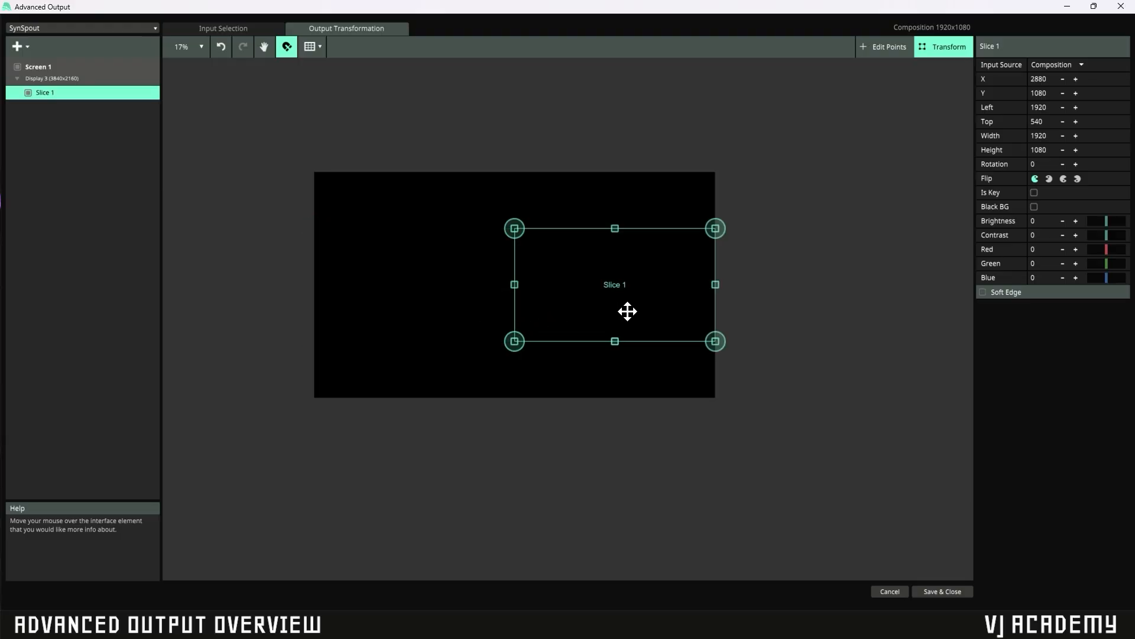
Move Slice 1 down into the lower-right quarter of the output at X 2880, Y 1620 and mirror its position on Y
drag(626, 309, 650, 351)
right_click(651, 351)
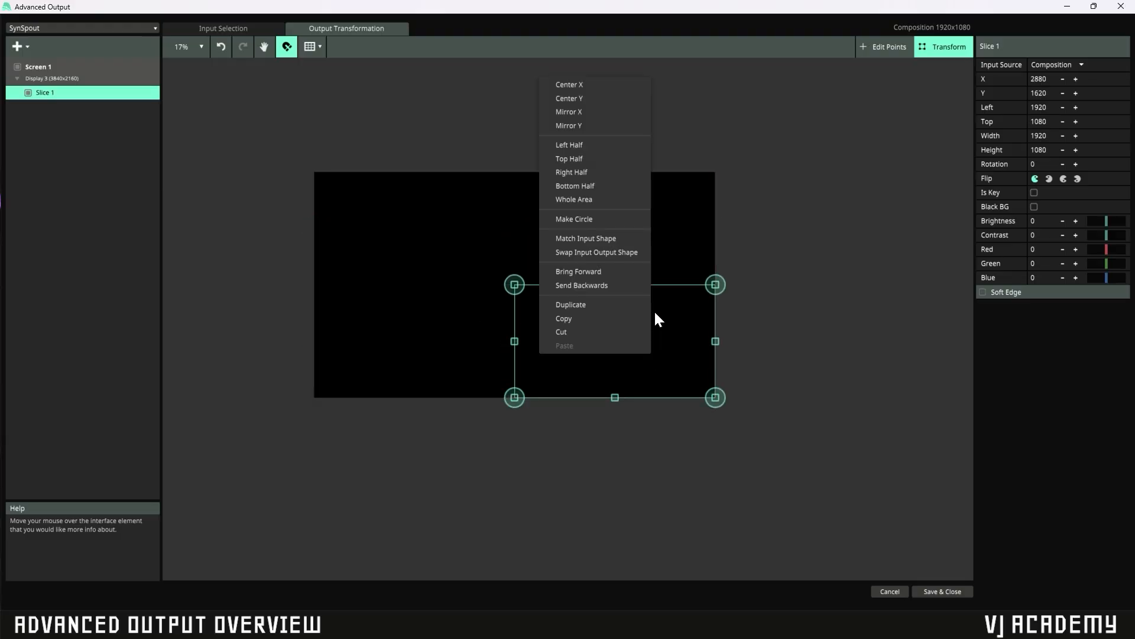
click(591, 126)
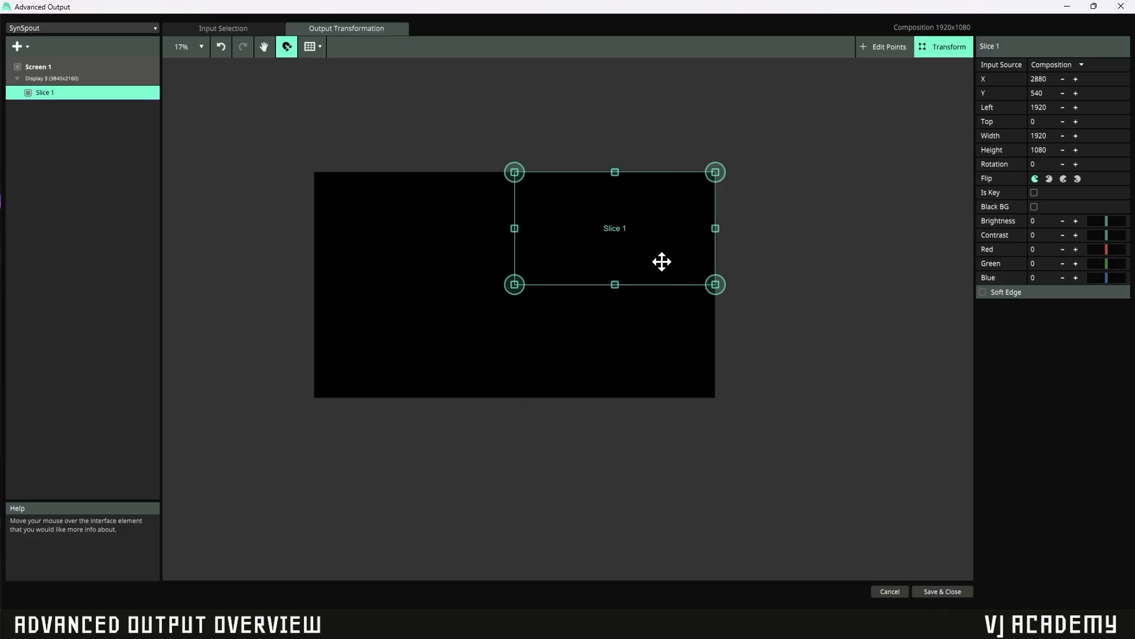
Fit Slice 1 in turn to the left, top, right and bottom halves of the output, ending with the whole area
right_click(667, 251)
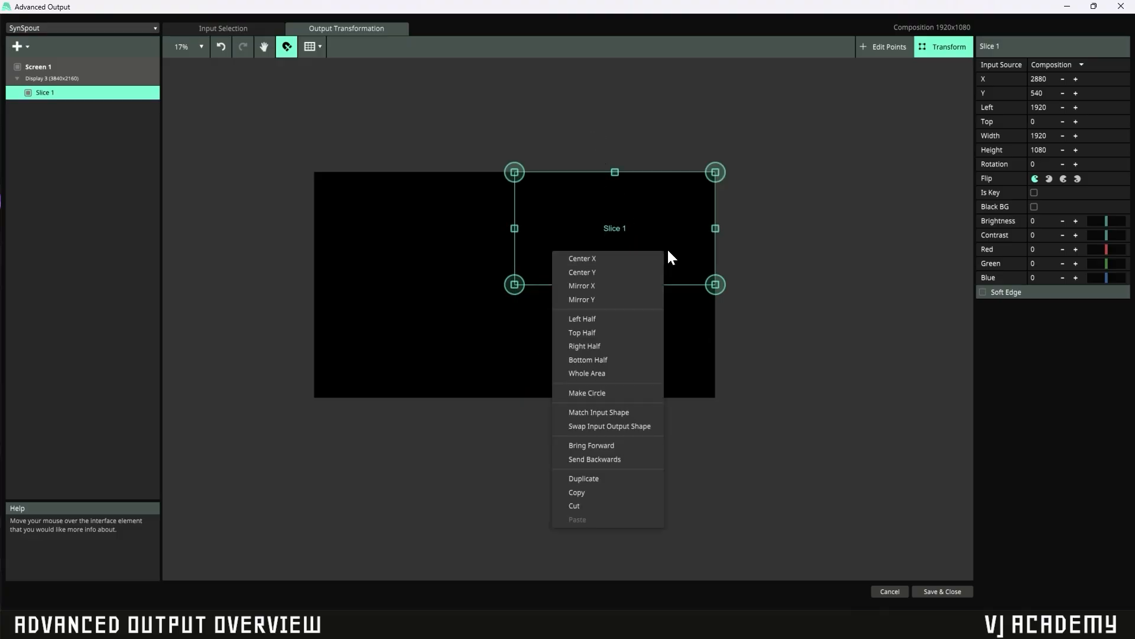
click(640, 319)
right_click(417, 284)
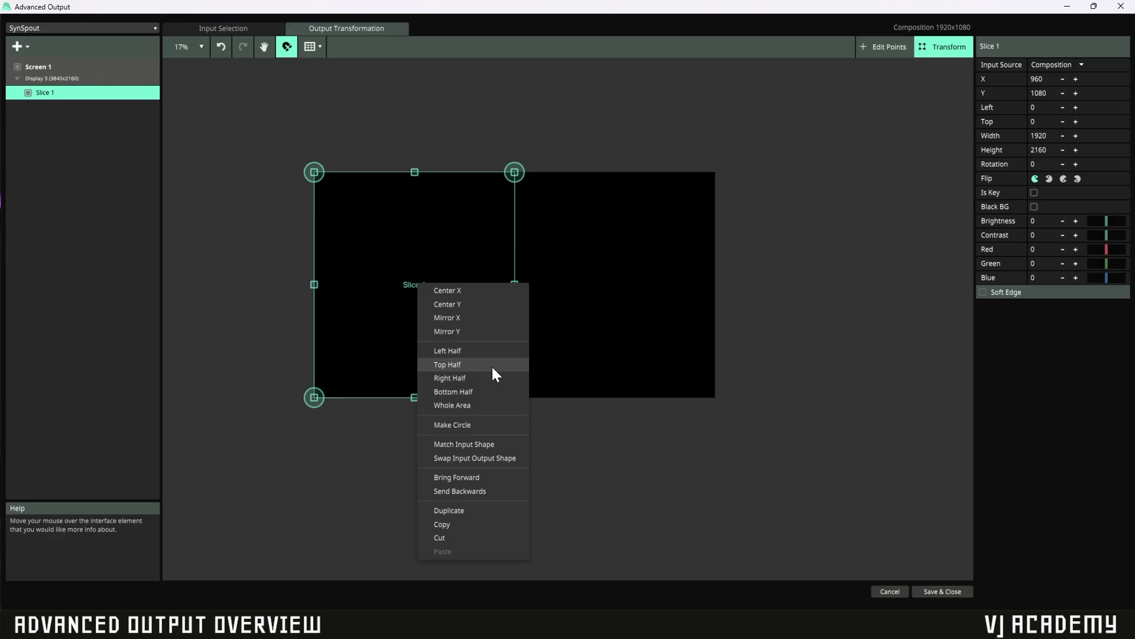
click(493, 365)
right_click(522, 249)
click(560, 344)
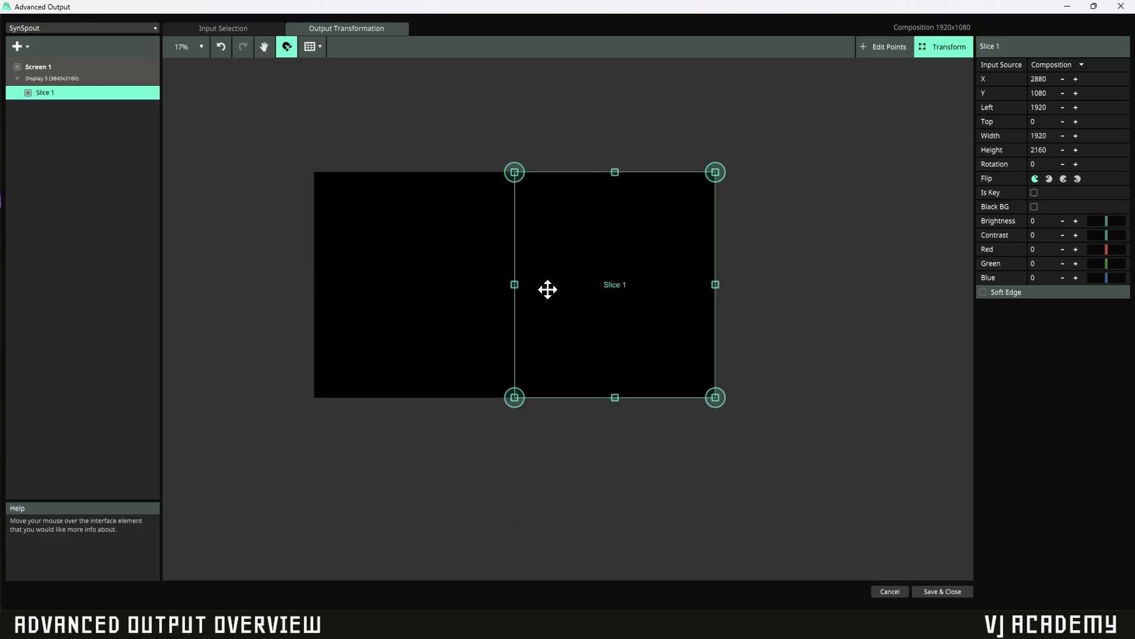
right_click(548, 287)
click(566, 393)
right_click(542, 339)
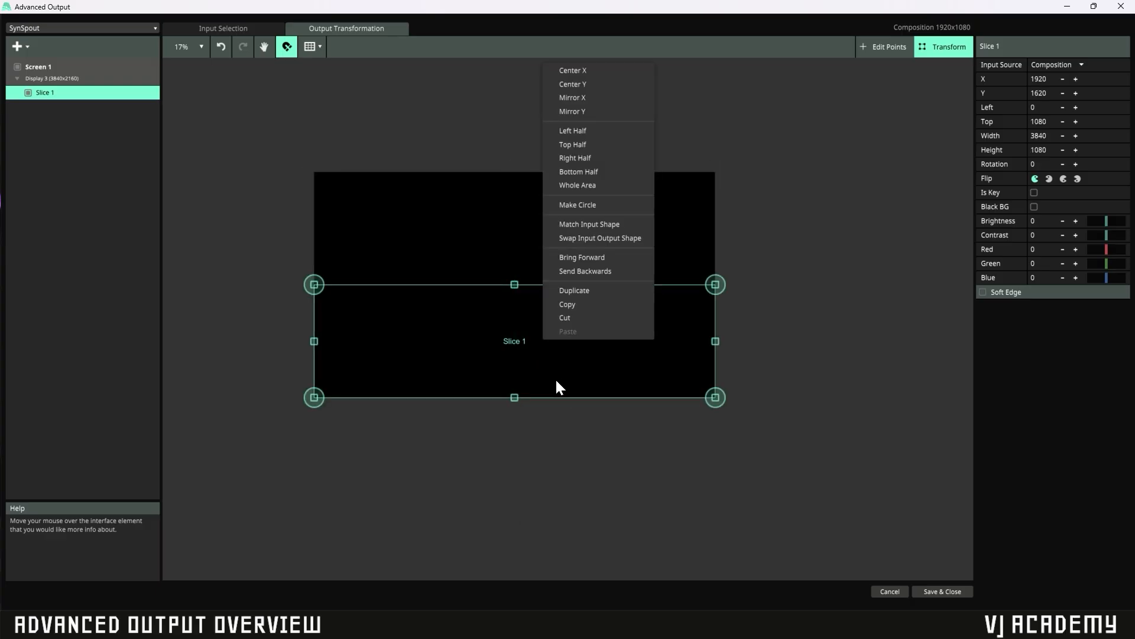
click(573, 186)
Turn Slice 1 into a circle with Make Circle and switch to point editing
right_click(552, 279)
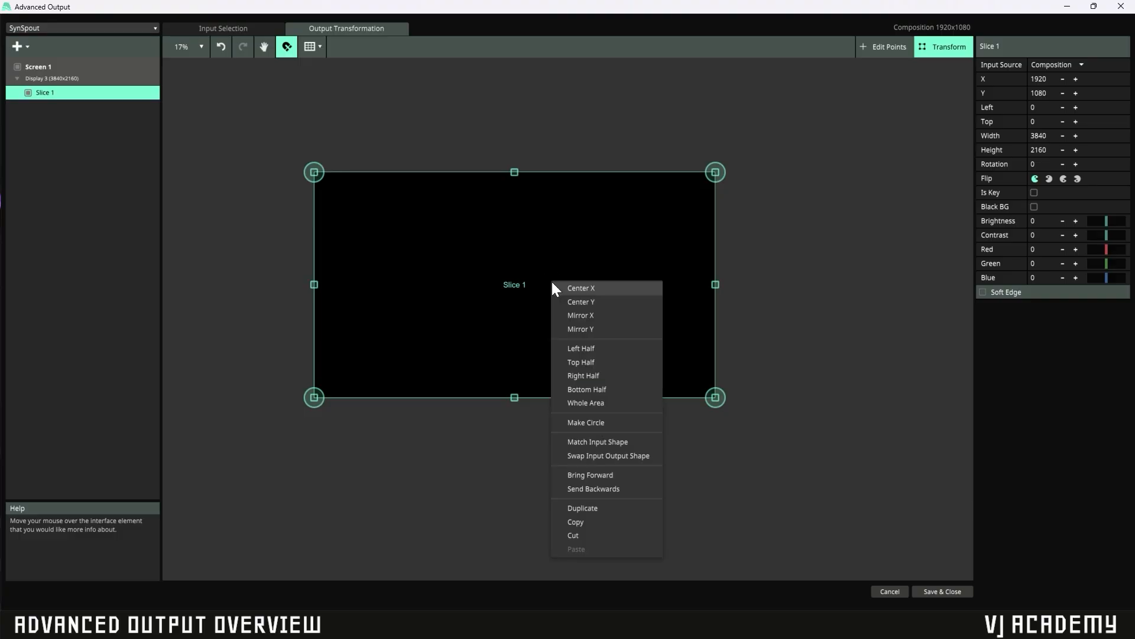
click(604, 421)
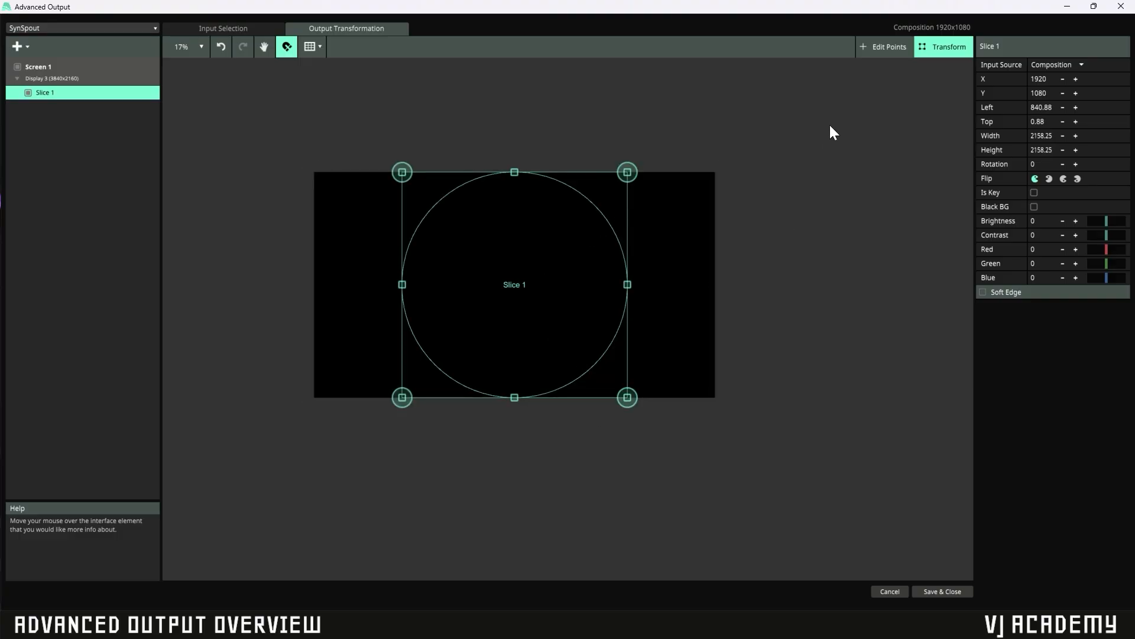
click(876, 47)
Set Slice 1's warping point mode to Linear and fit the slice to the whole output area
click(1038, 220)
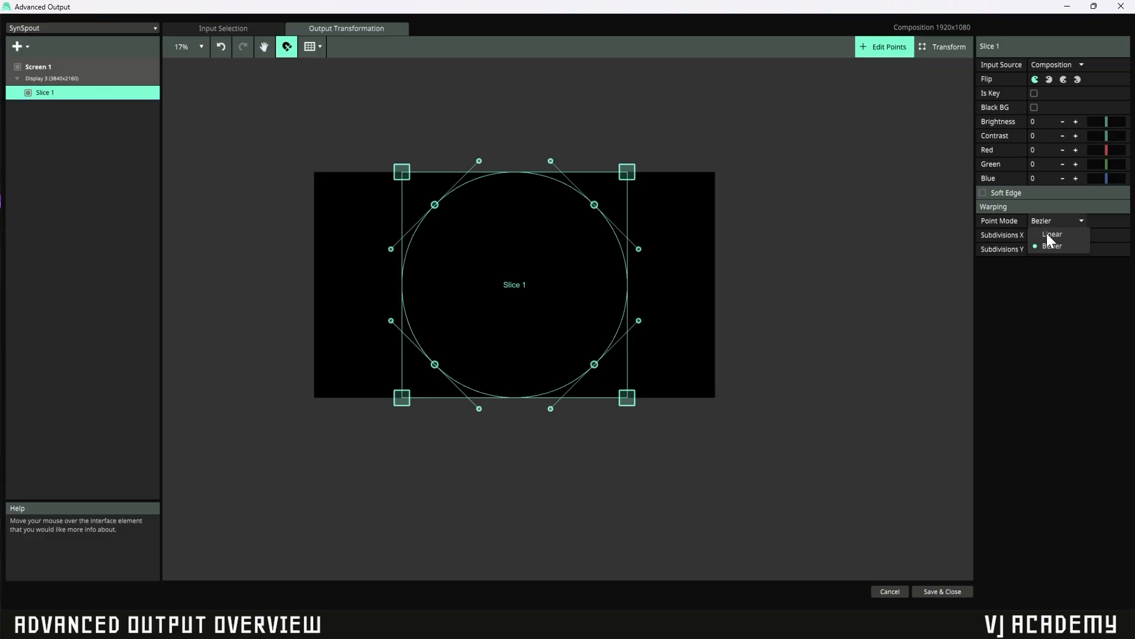
click(1052, 235)
right_click(436, 271)
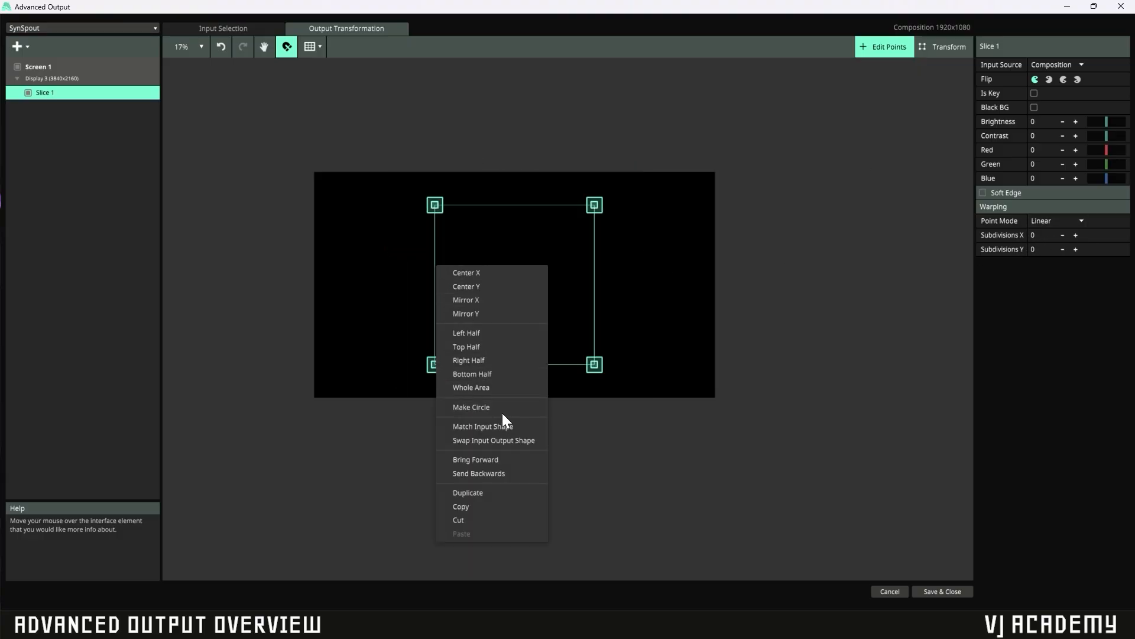
click(499, 388)
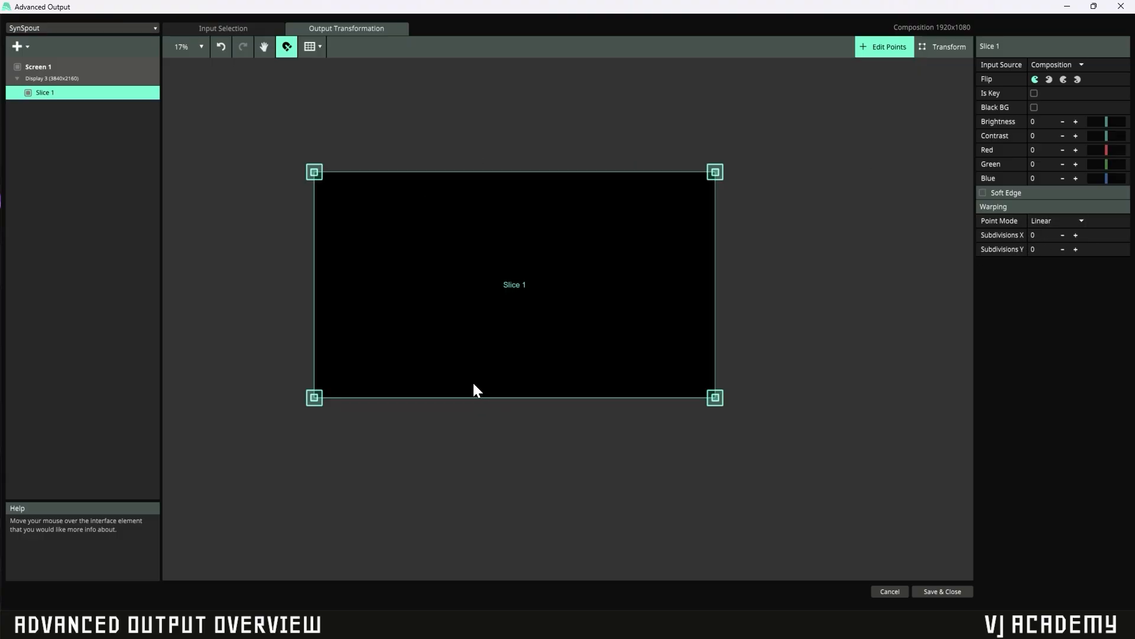
Add a polygon slice by drawing a four-point shape inside the composition in the input selection
click(16, 46)
click(41, 108)
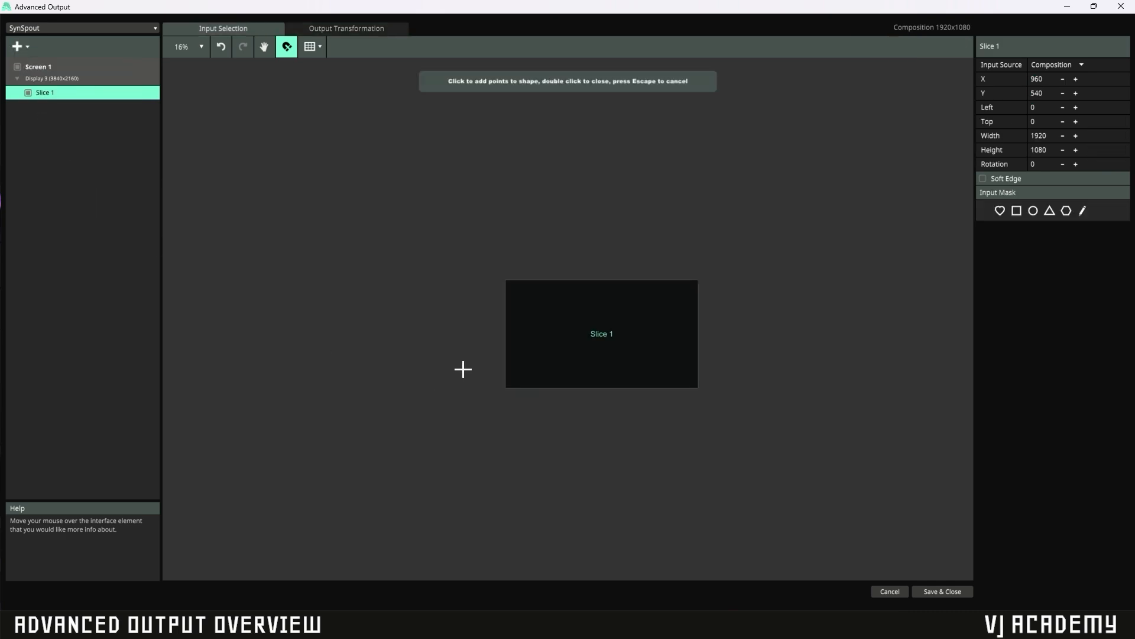
click(527, 367)
click(601, 298)
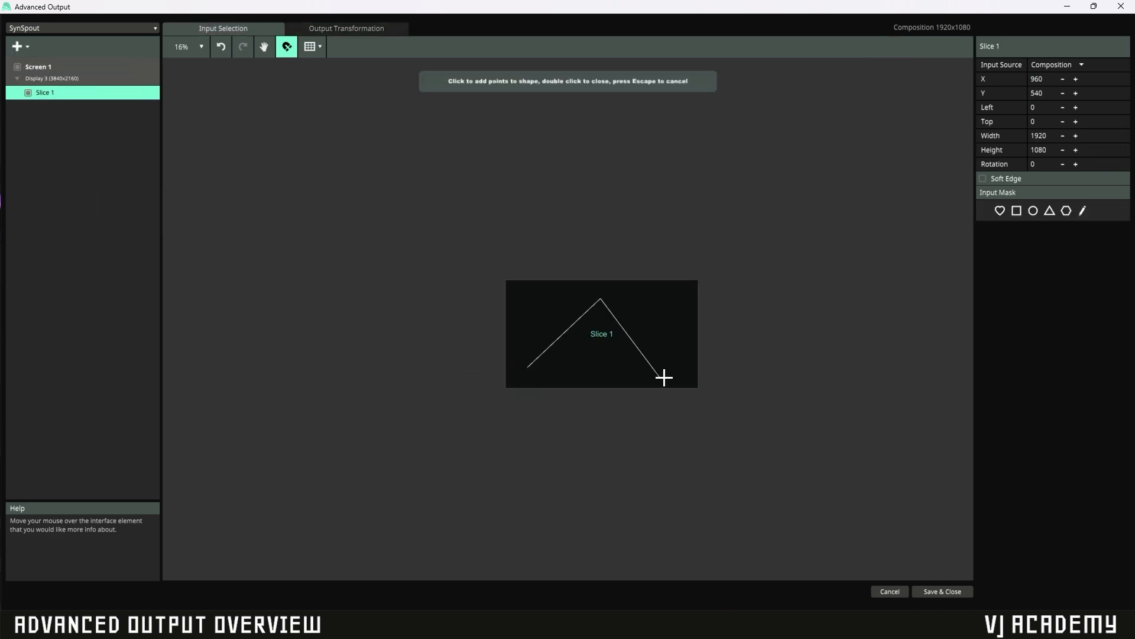
click(610, 382)
click(550, 370)
double_click(529, 368)
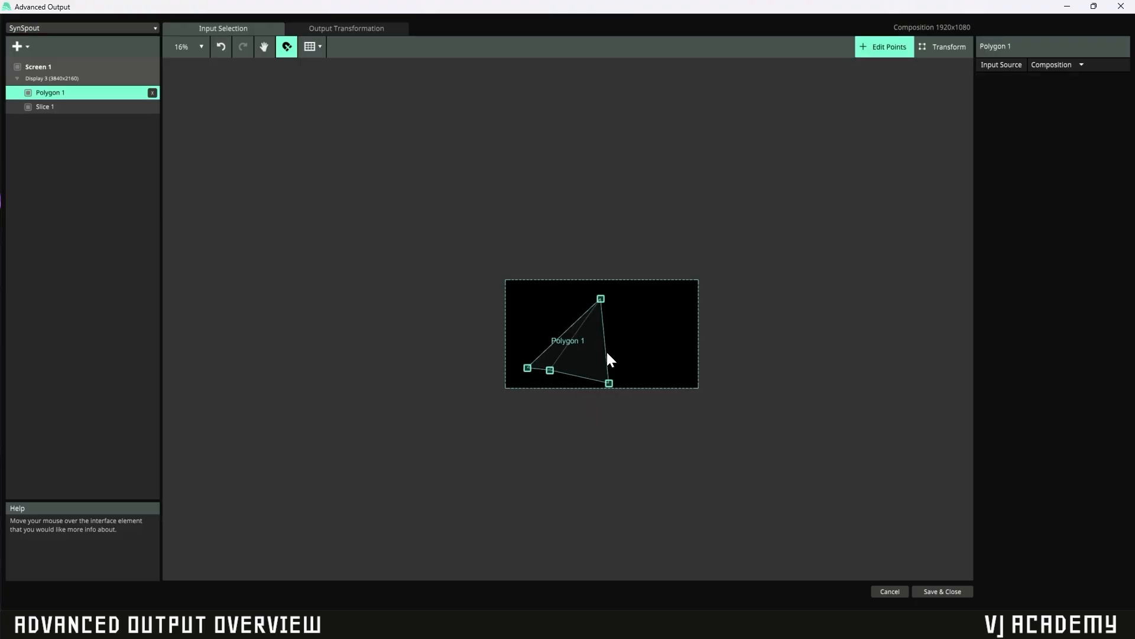
Reshape Polygon 1 into a triangle with Make Triangle, and delete the polygon slice
right_click(579, 351)
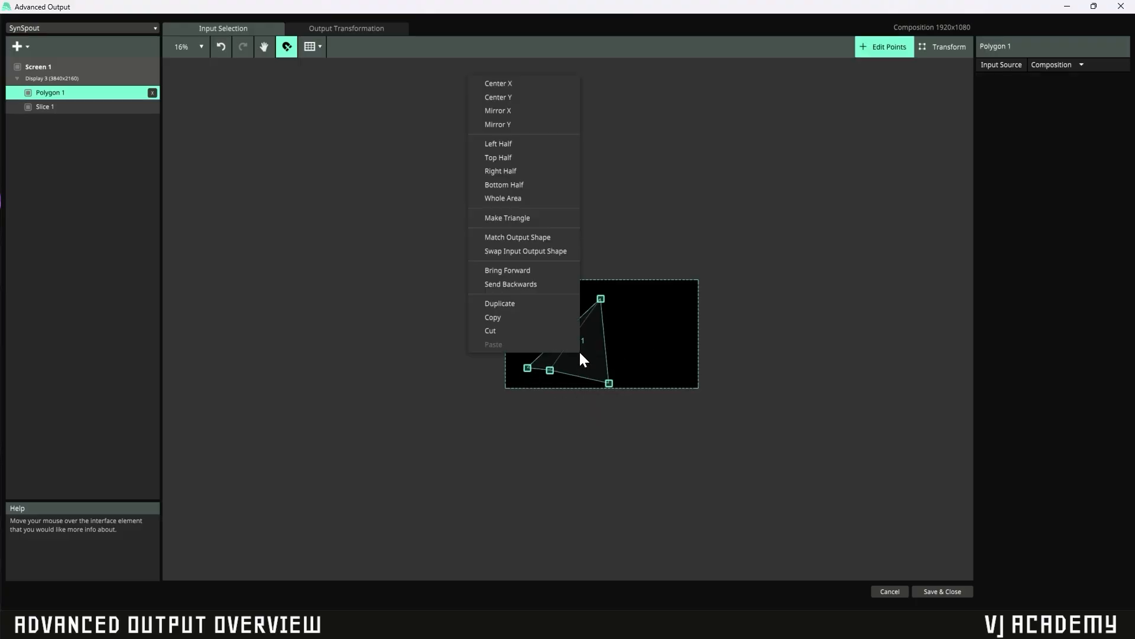
click(508, 217)
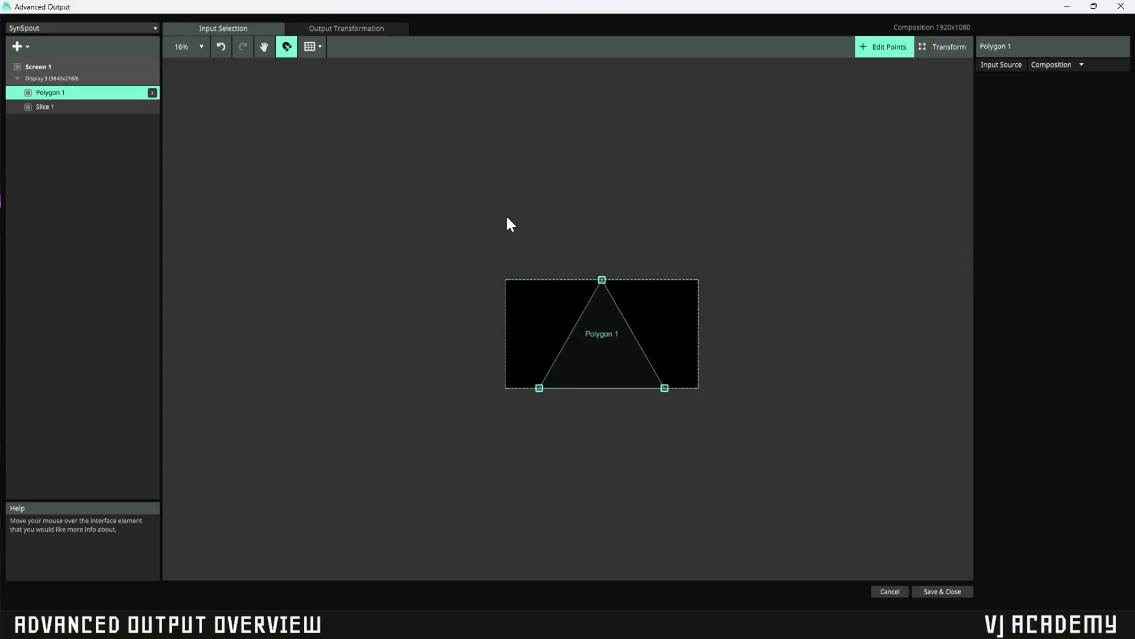
scroll(671, 391, up, 3)
scroll(671, 390, up, 4)
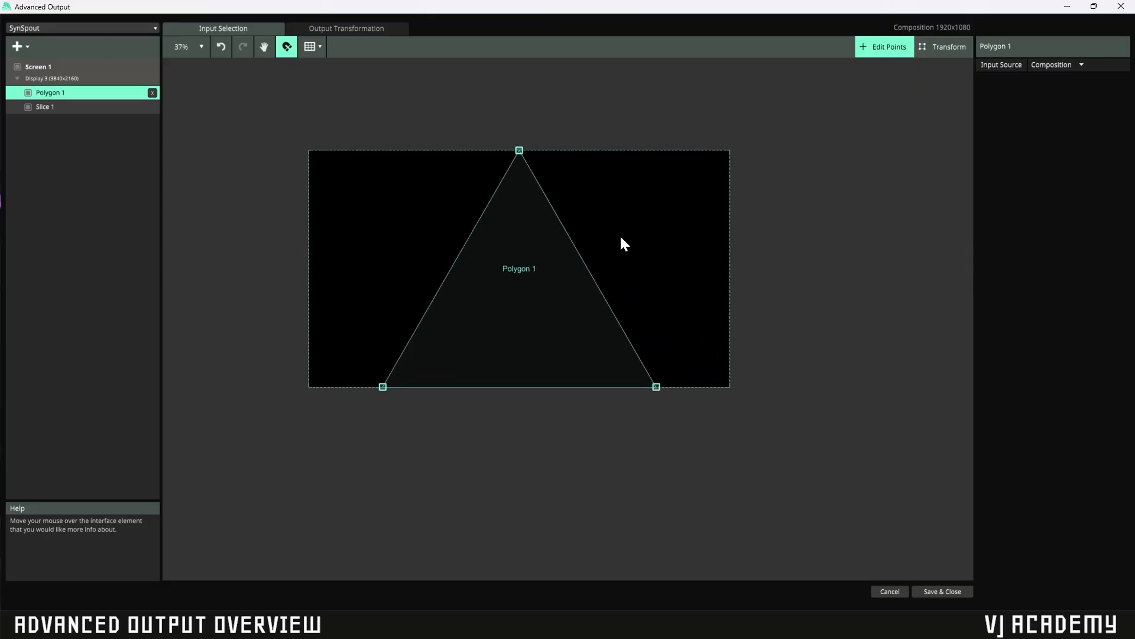
drag(621, 240, 689, 281)
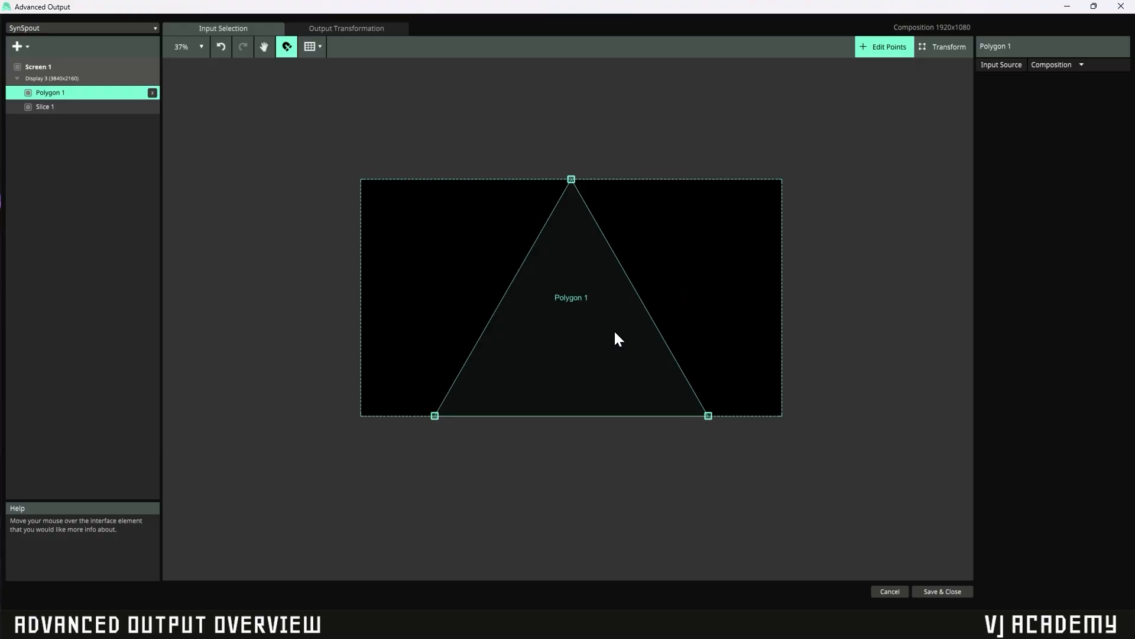
key(Delete)
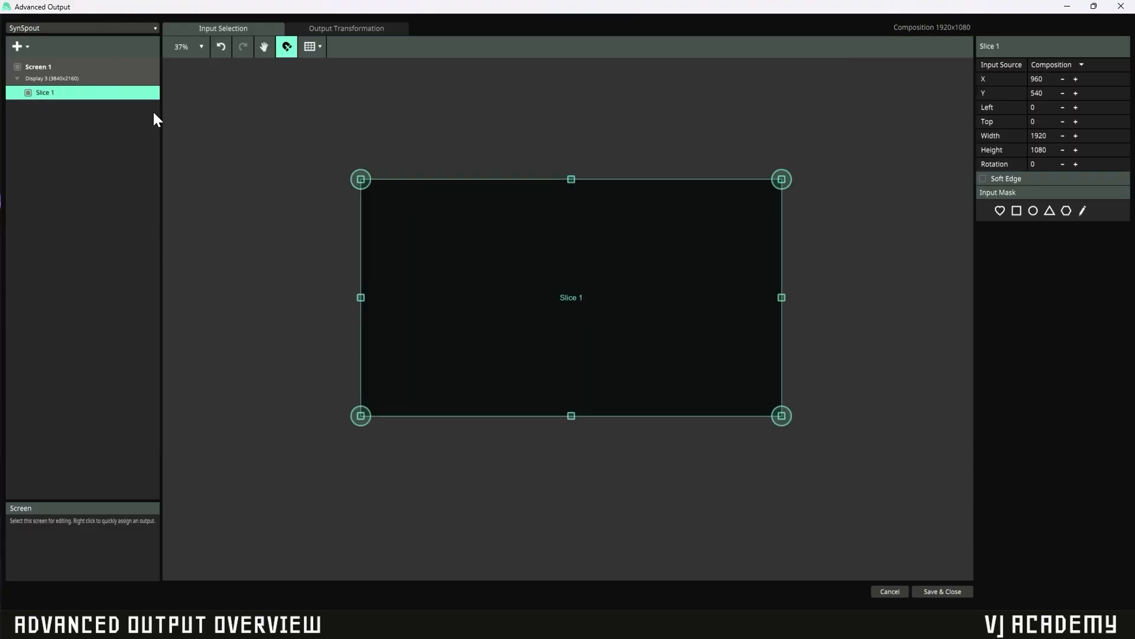
Match Slice 1's output to its input shape, and resize it in transform editing to fill the 3840 x 2160 output
right_click(597, 296)
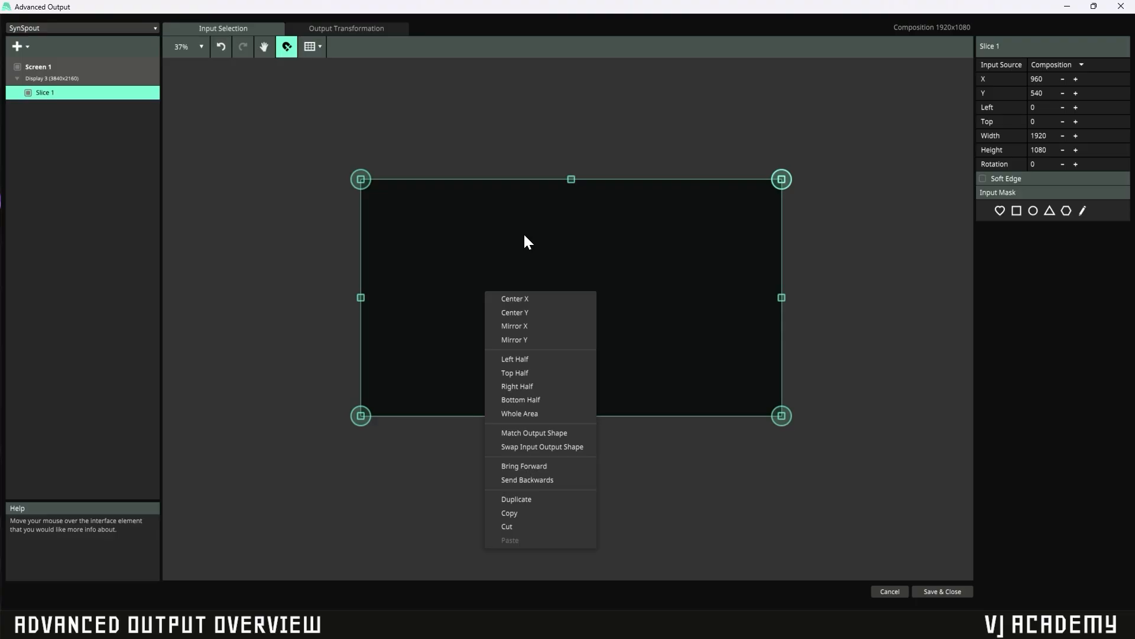
click(449, 253)
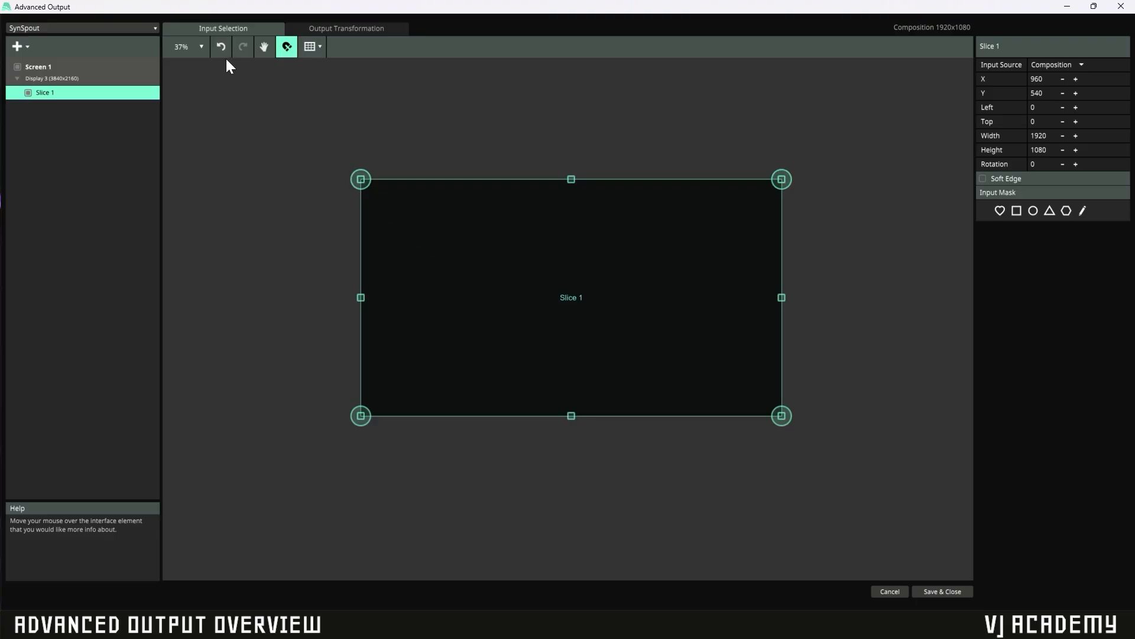
click(341, 33)
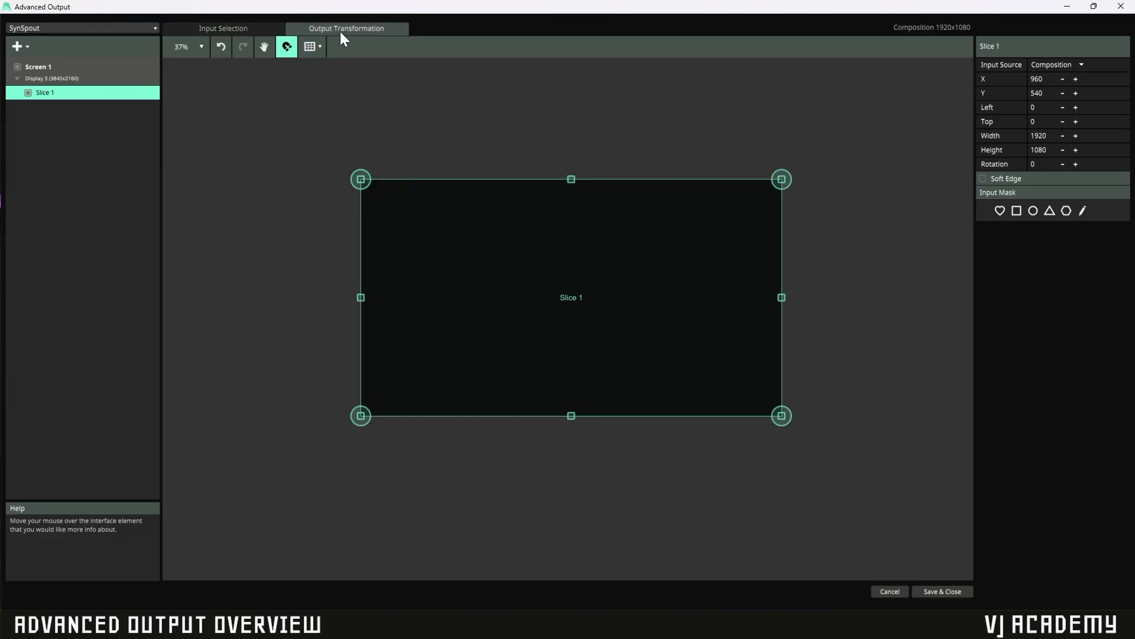
right_click(455, 279)
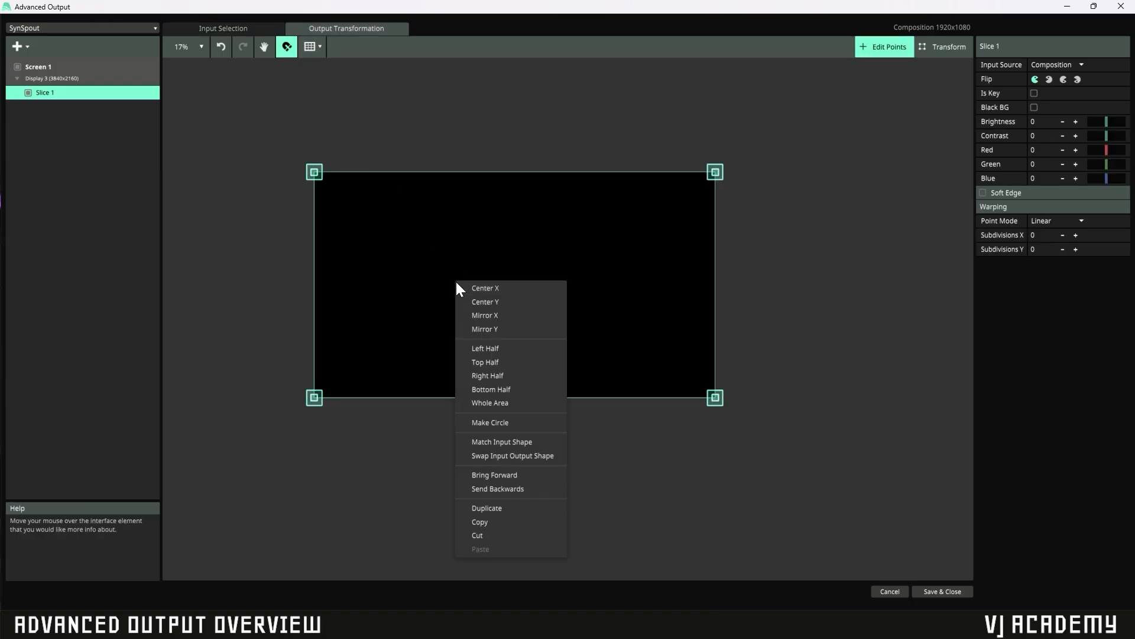
click(527, 442)
click(944, 46)
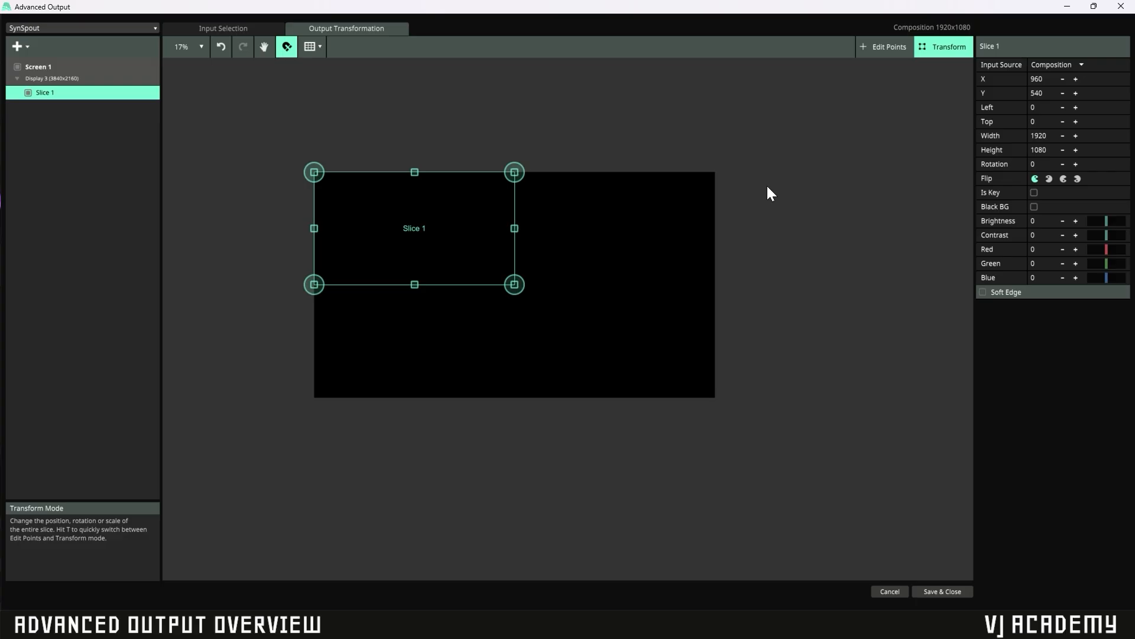
drag(515, 285, 716, 397)
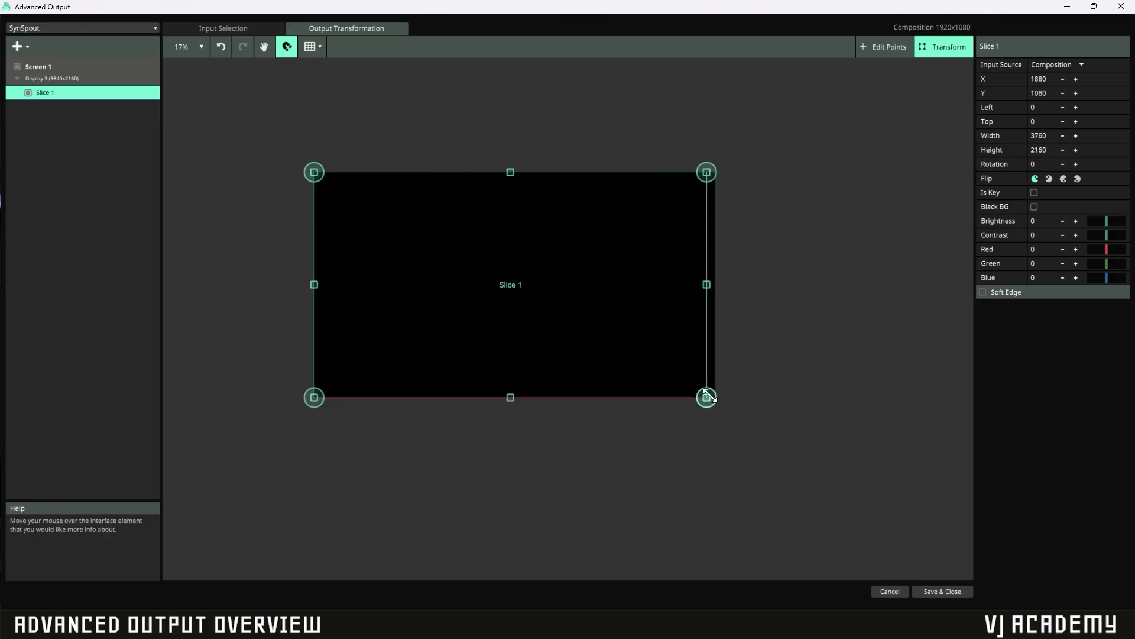
Show the Match Output Shape option for Slice 1 in the input selection, and return to the output transformation
click(222, 28)
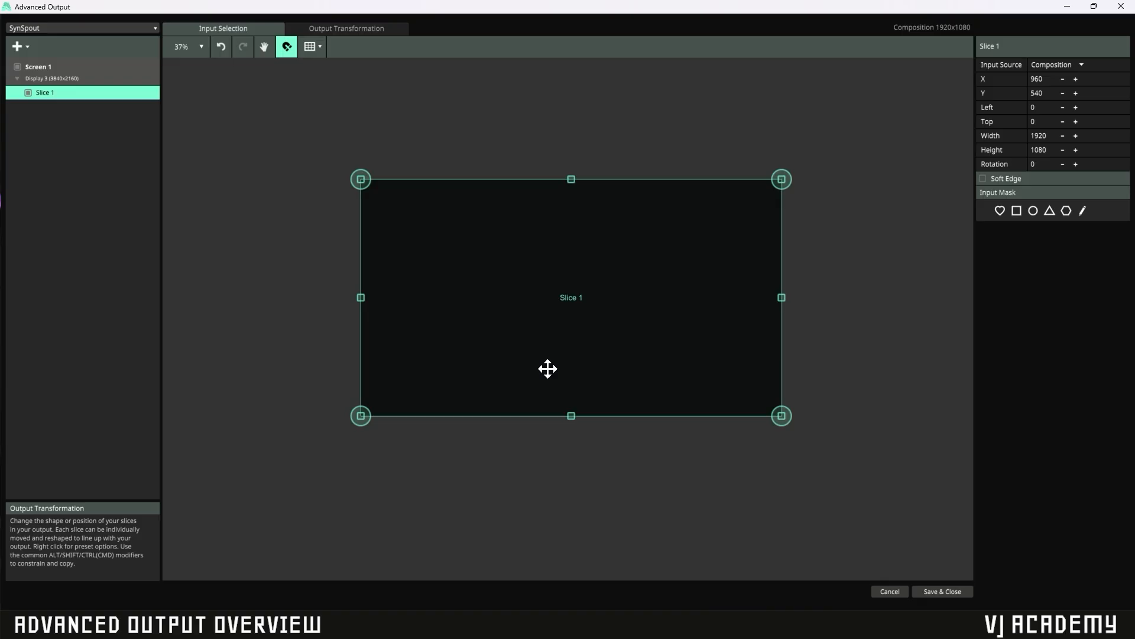
right_click(494, 306)
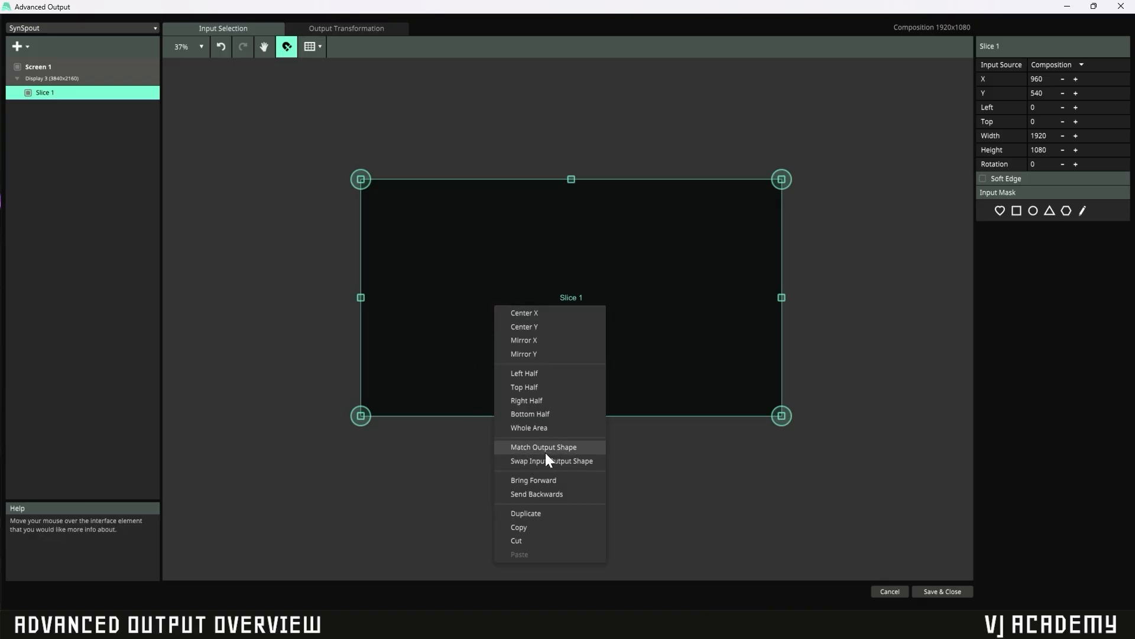
click(348, 30)
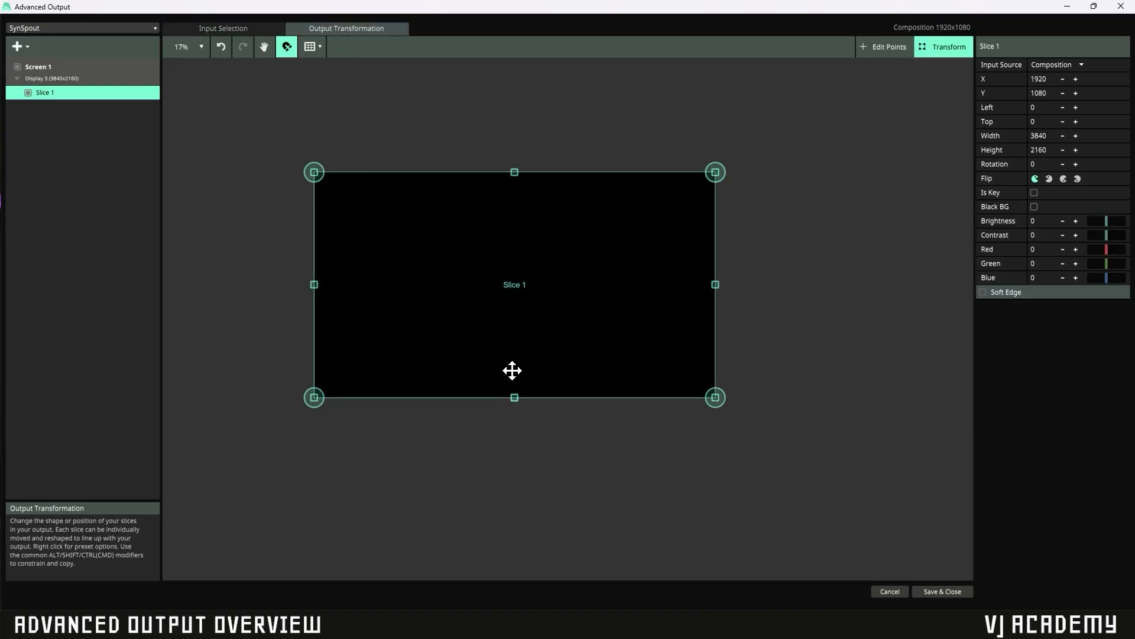
Add a second slice to Screen 1 in the output transformation, above Slice 1 in the slice list
right_click(482, 324)
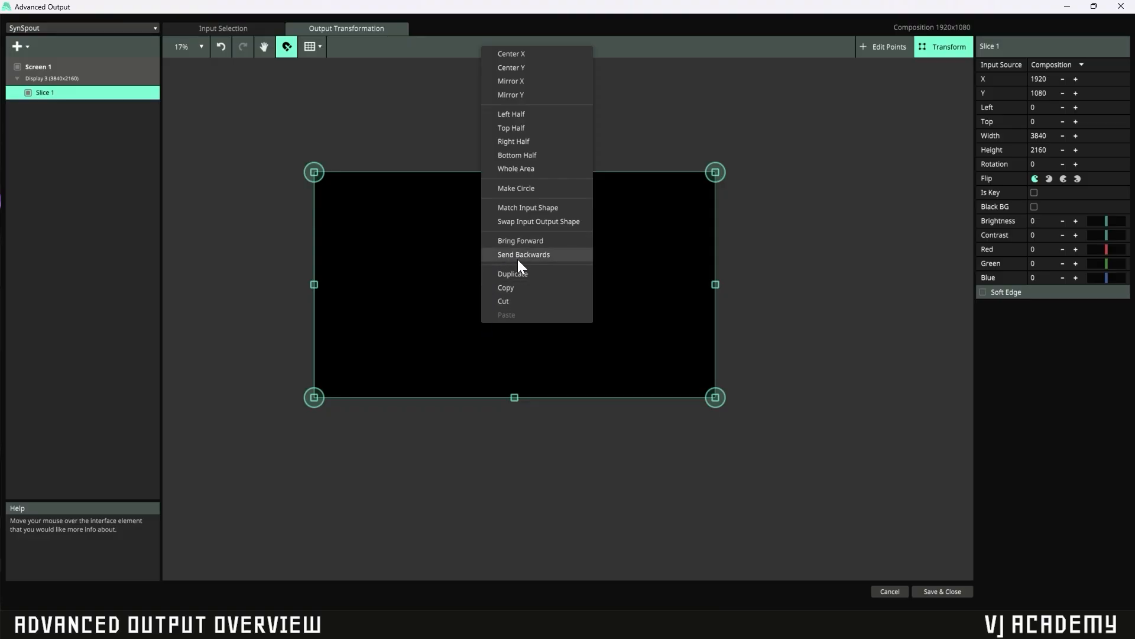
click(23, 49)
click(23, 48)
click(34, 86)
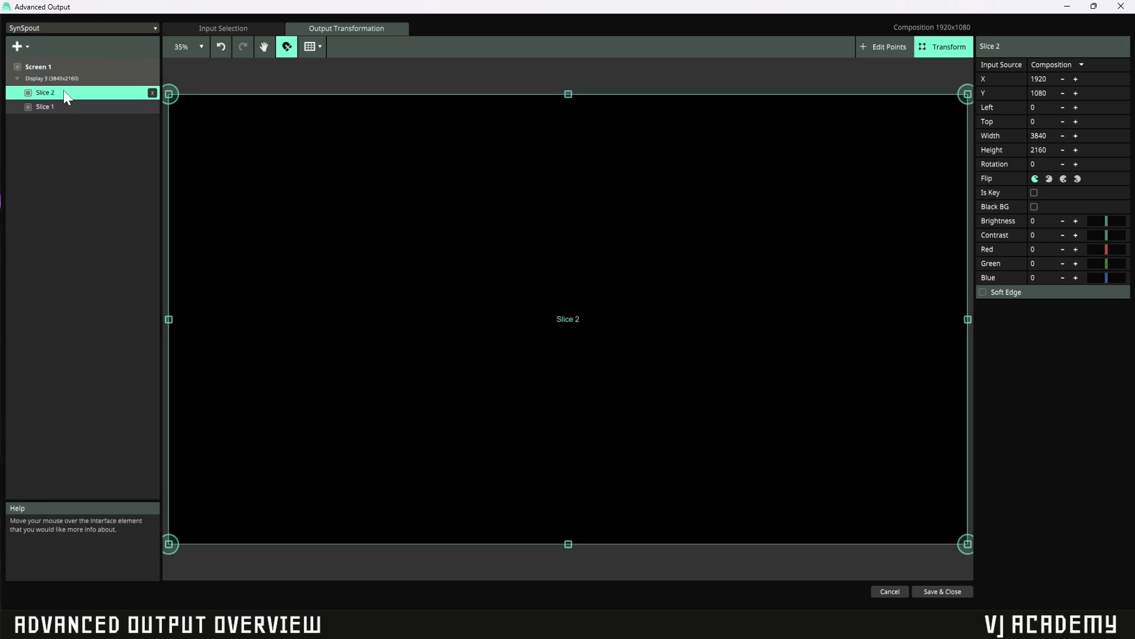
scroll(459, 311, down, 3)
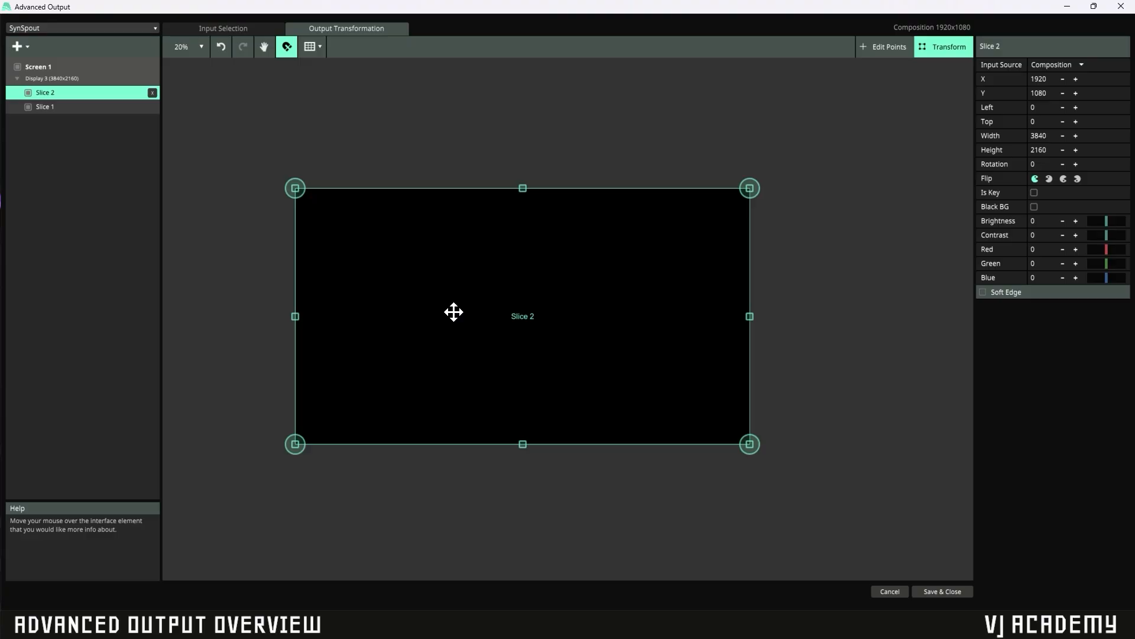
Bring Slice 1 forward above Slice 2 in the layer order, and send it backwards beneath Slice 2
click(49, 108)
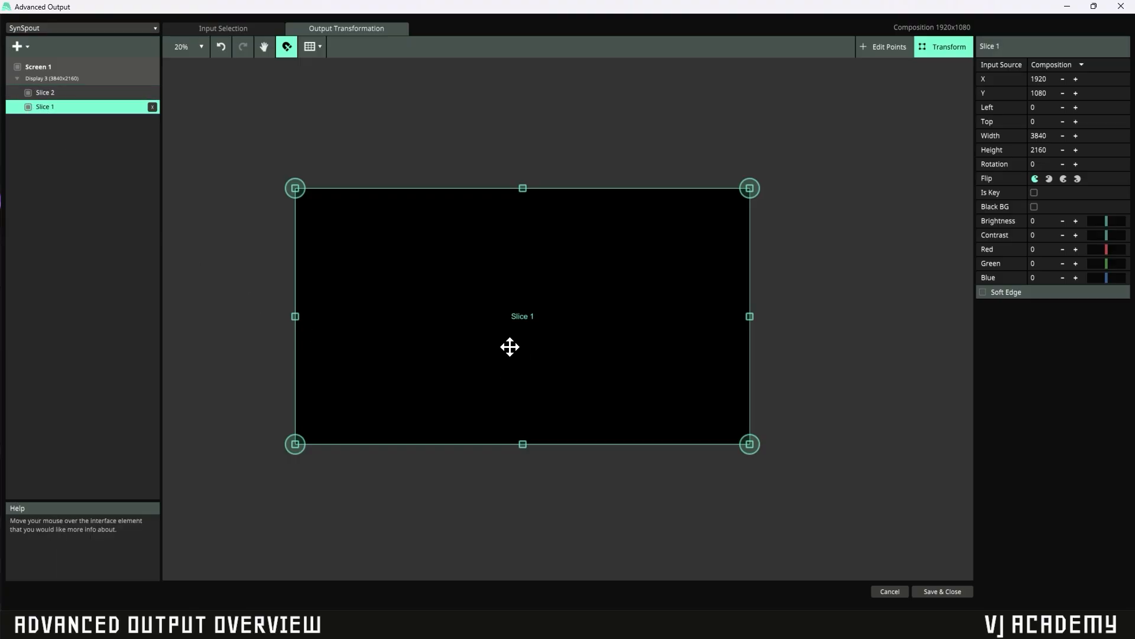
right_click(487, 327)
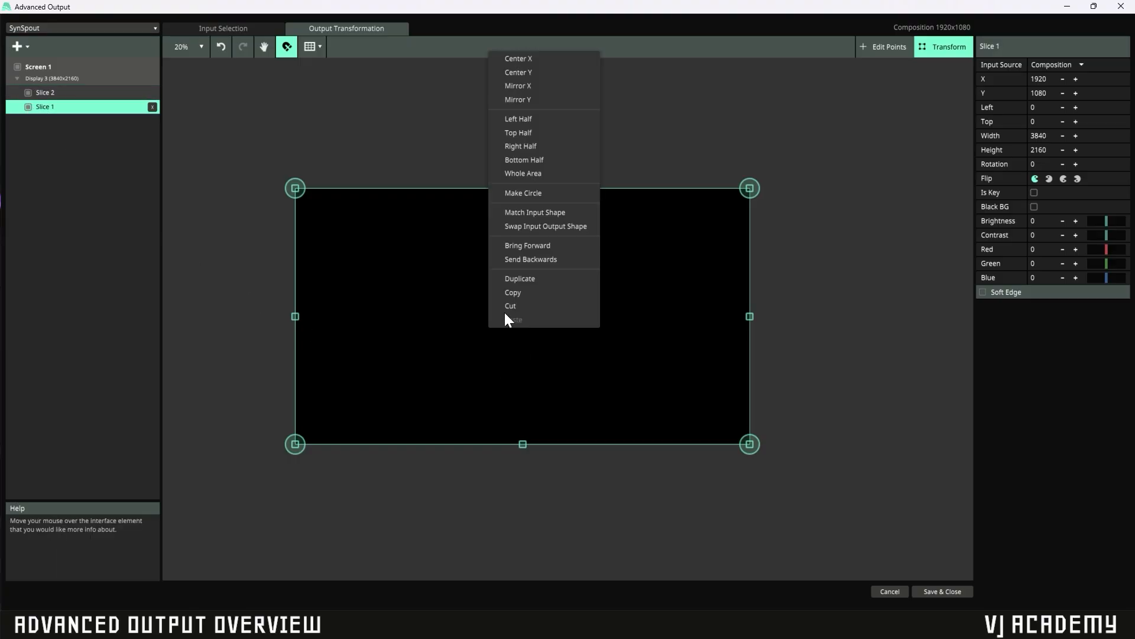
click(551, 247)
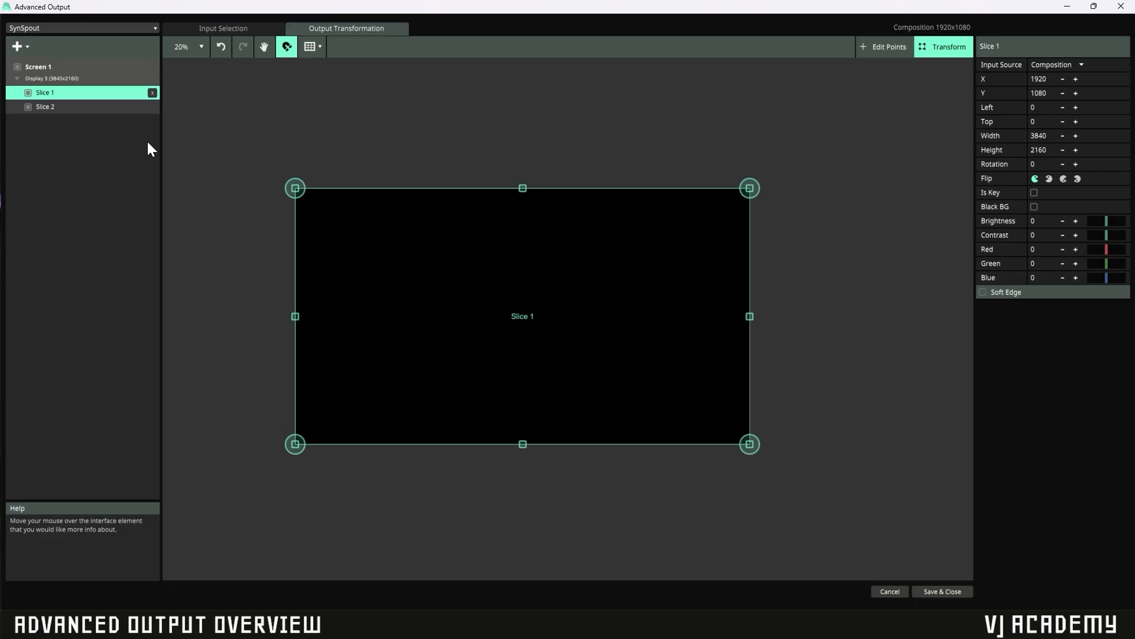
right_click(537, 276)
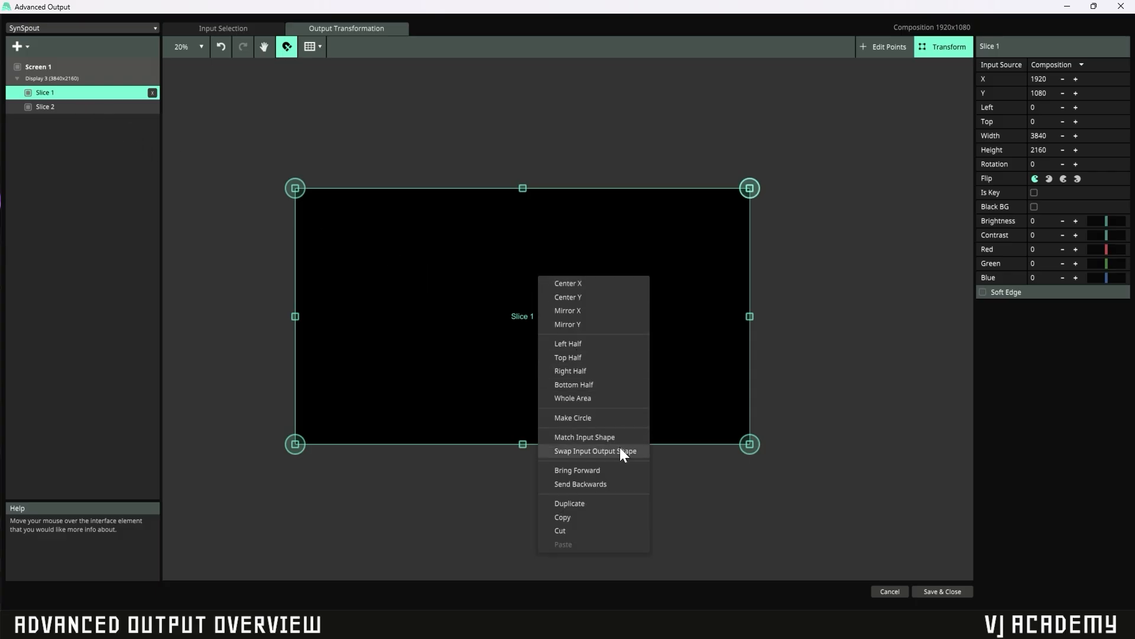
click(611, 485)
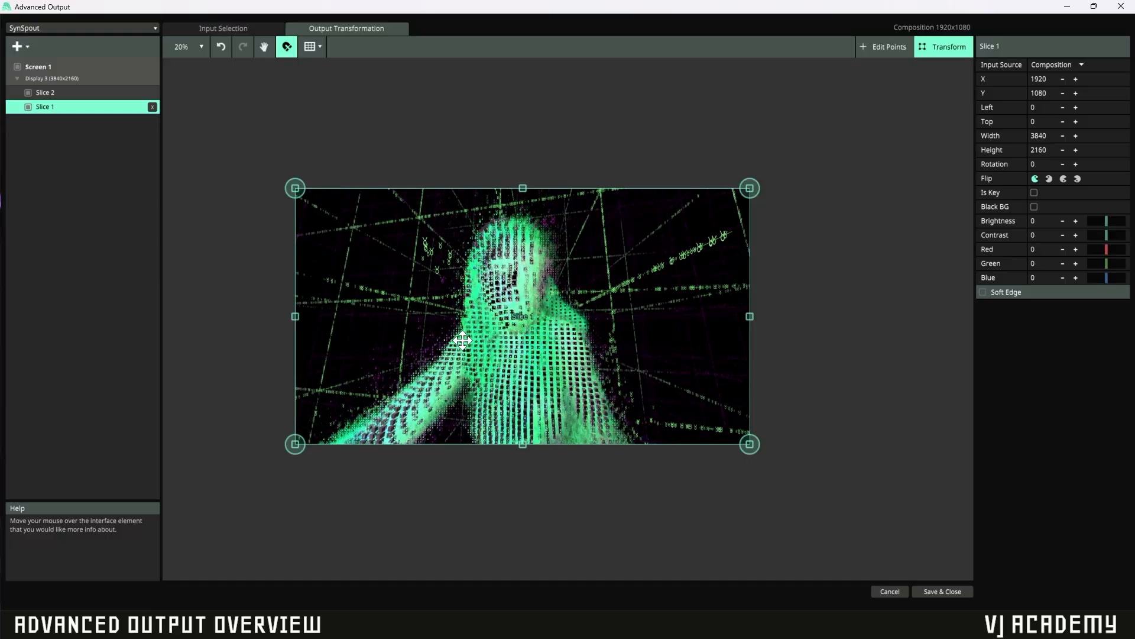
scroll(511, 318, down, 1)
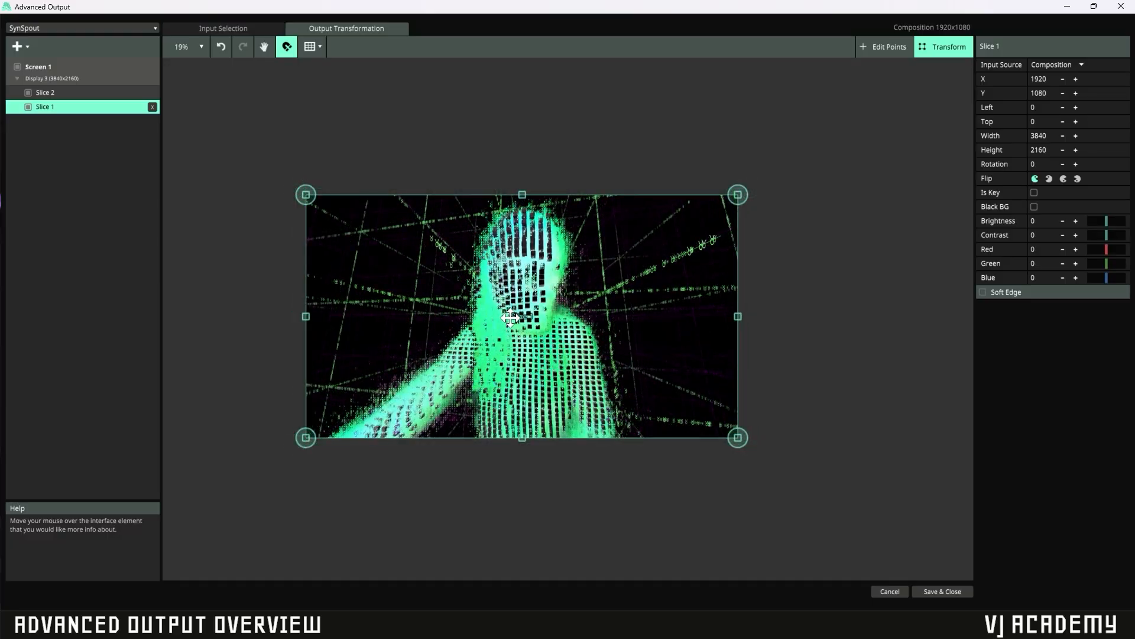